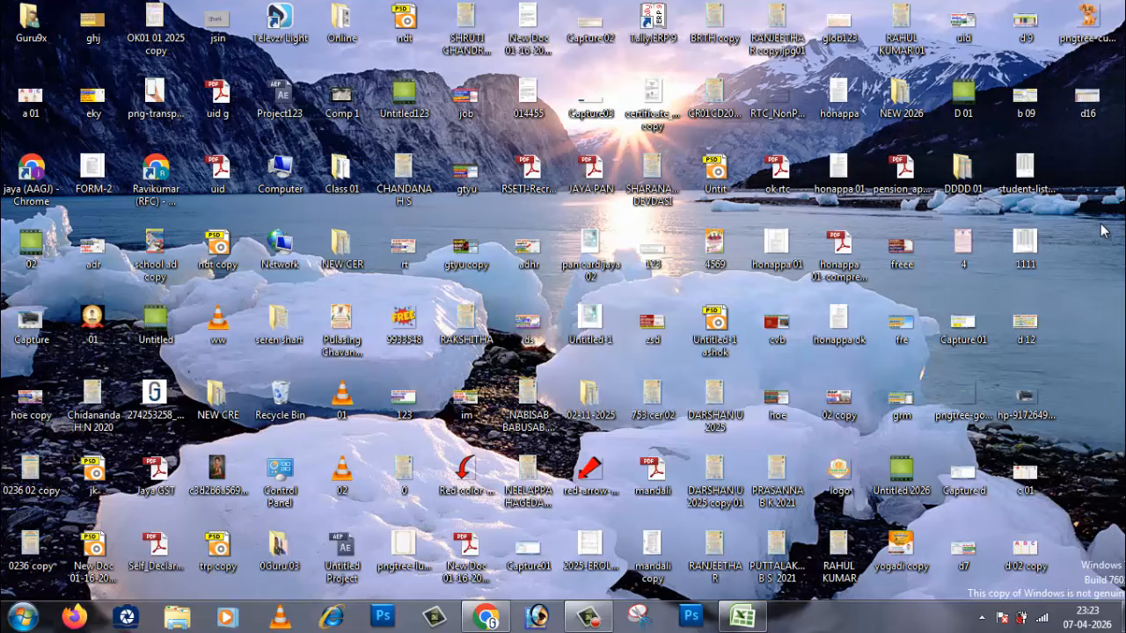
# - Switch to the Book1 workbook in Excel, maximize its window and zoom the sheet to 160%
pyautogui.click(749, 628)
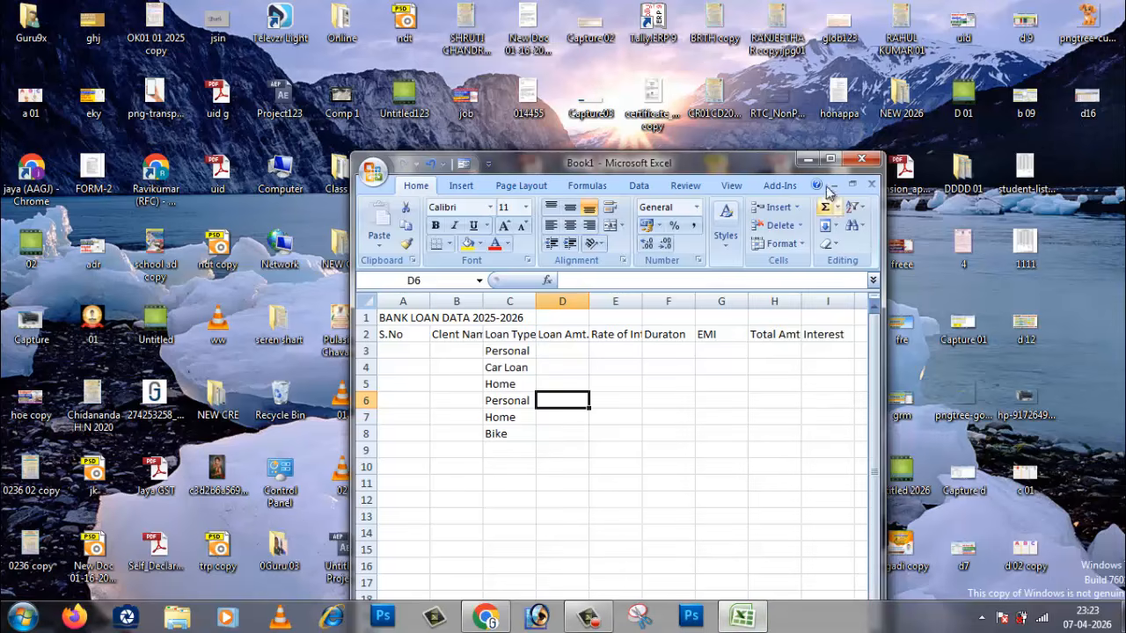
pyautogui.click(829, 160)
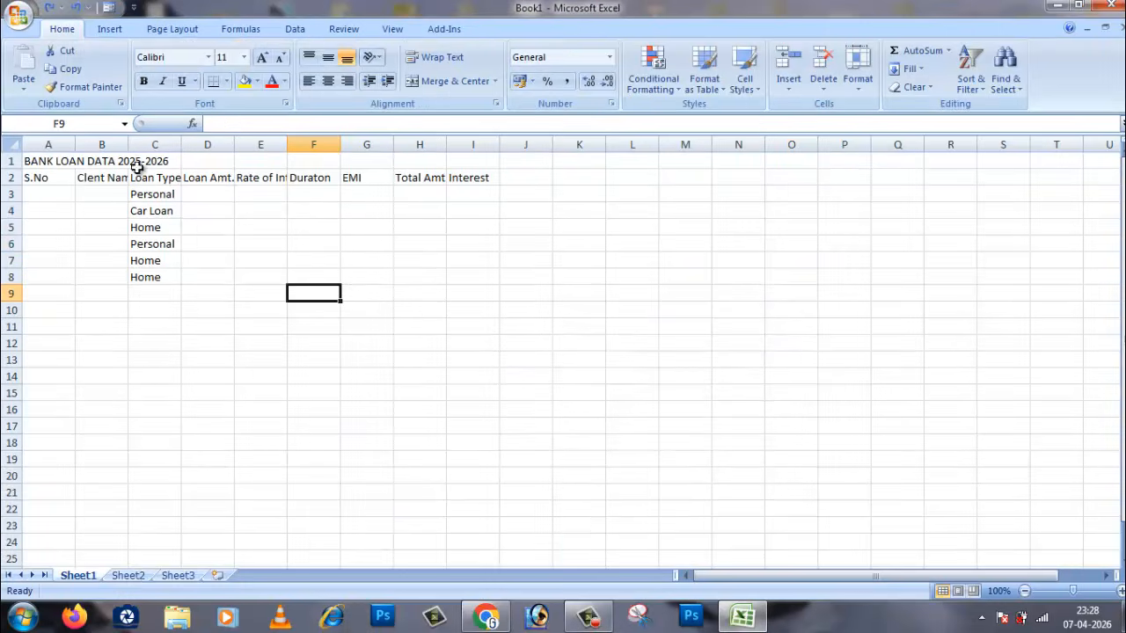
pyautogui.click(261, 281)
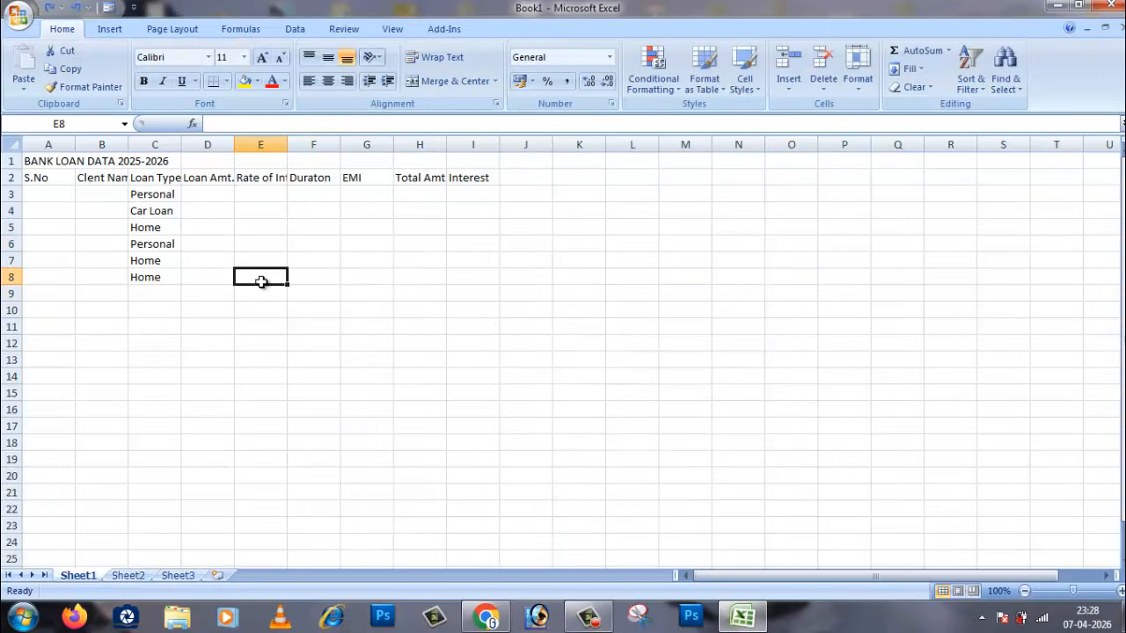
pyautogui.moveTo(35, 161); pyautogui.dragTo(483, 301)
pyautogui.click(460, 375)
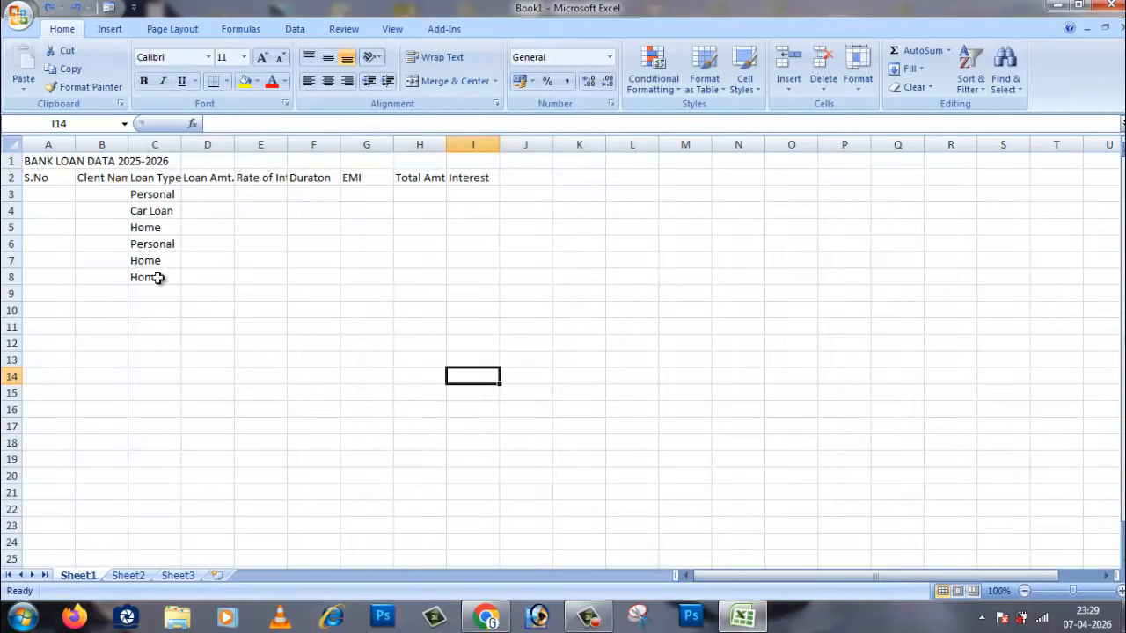
pyautogui.click(99, 259)
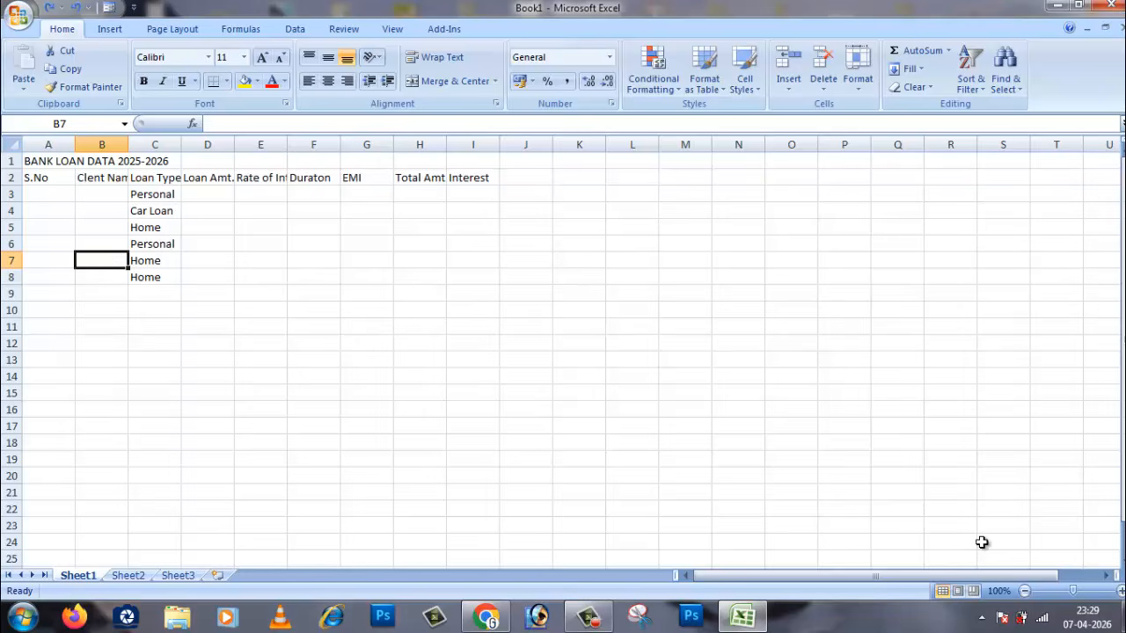
pyautogui.click(1081, 591)
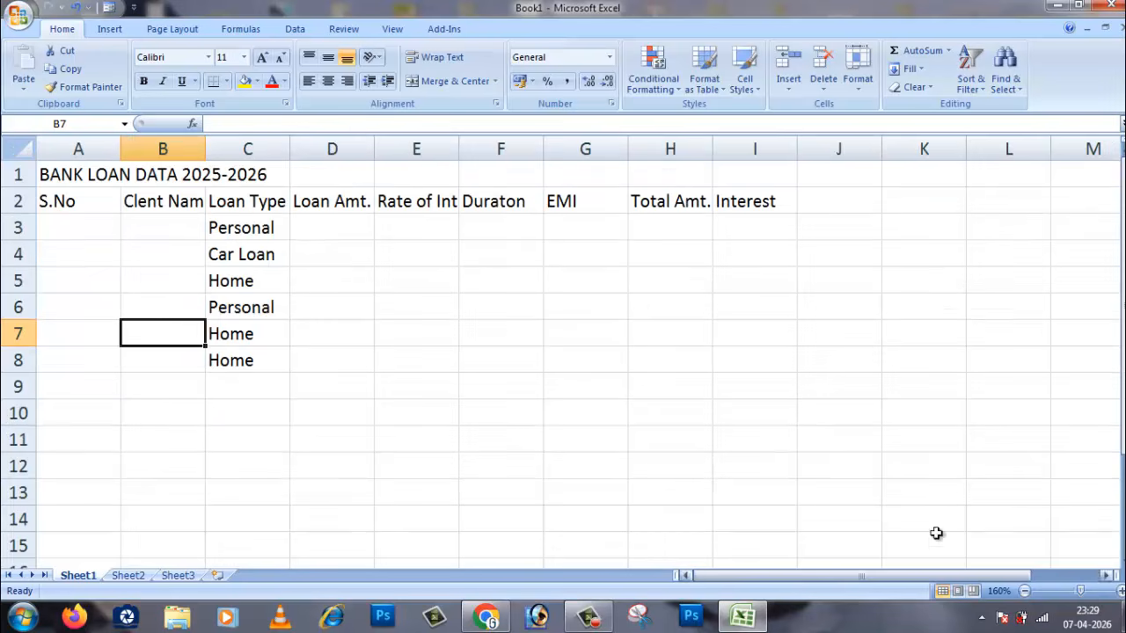
# - Try widening column B by hand to fit the client name header, and undo the resize
pyautogui.click(188, 370)
pyautogui.click(167, 202)
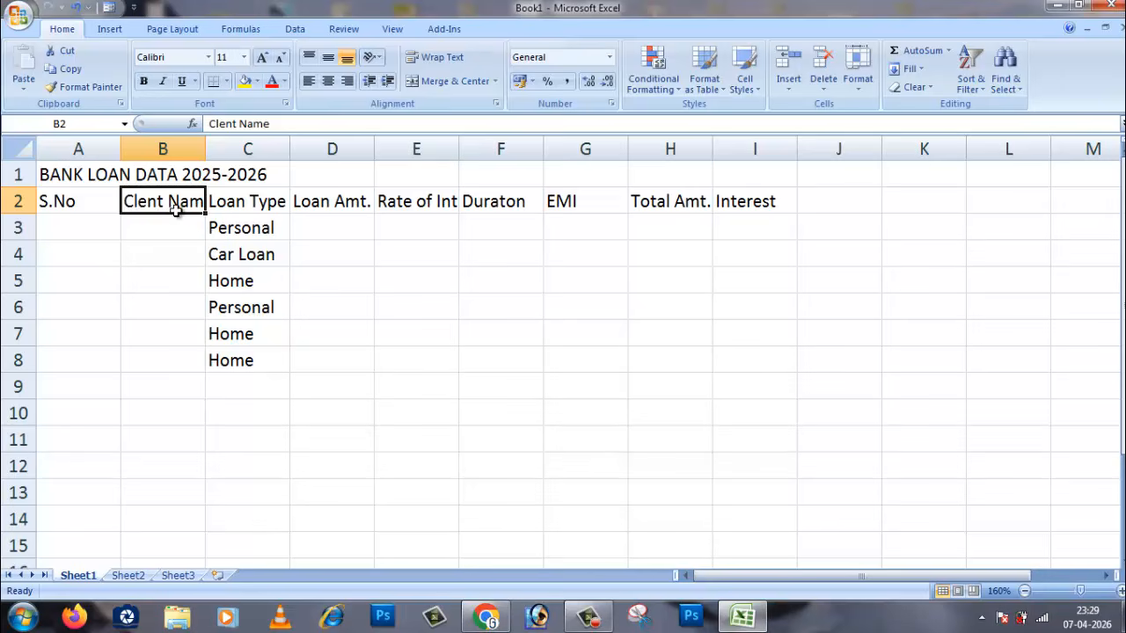
pyautogui.click(340, 314)
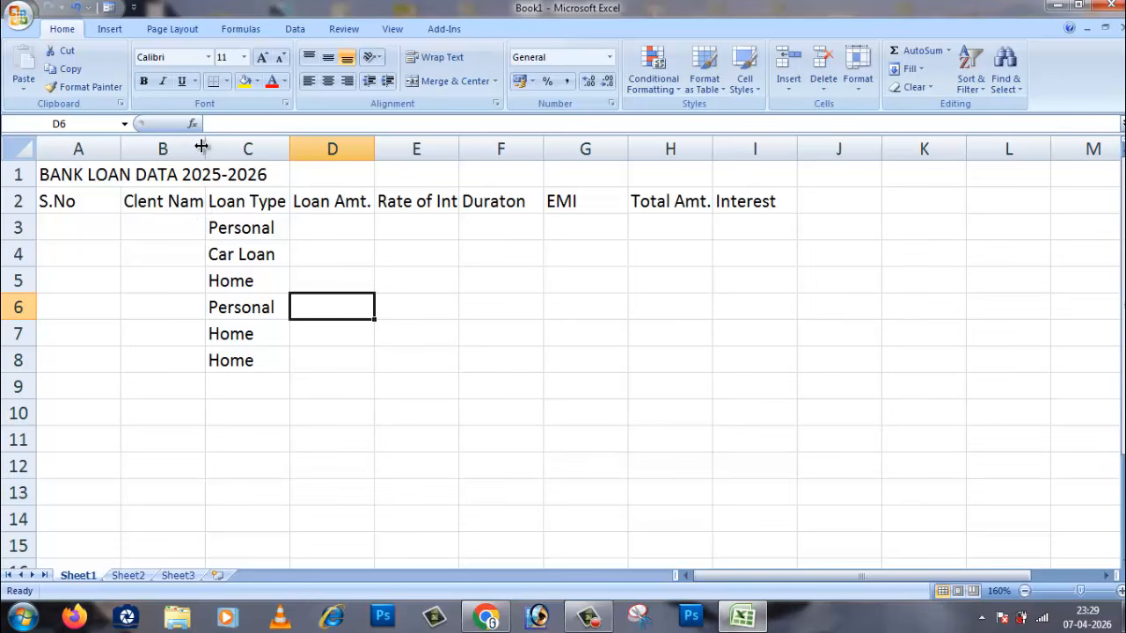
pyautogui.moveTo(207, 146); pyautogui.dragTo(233, 146)
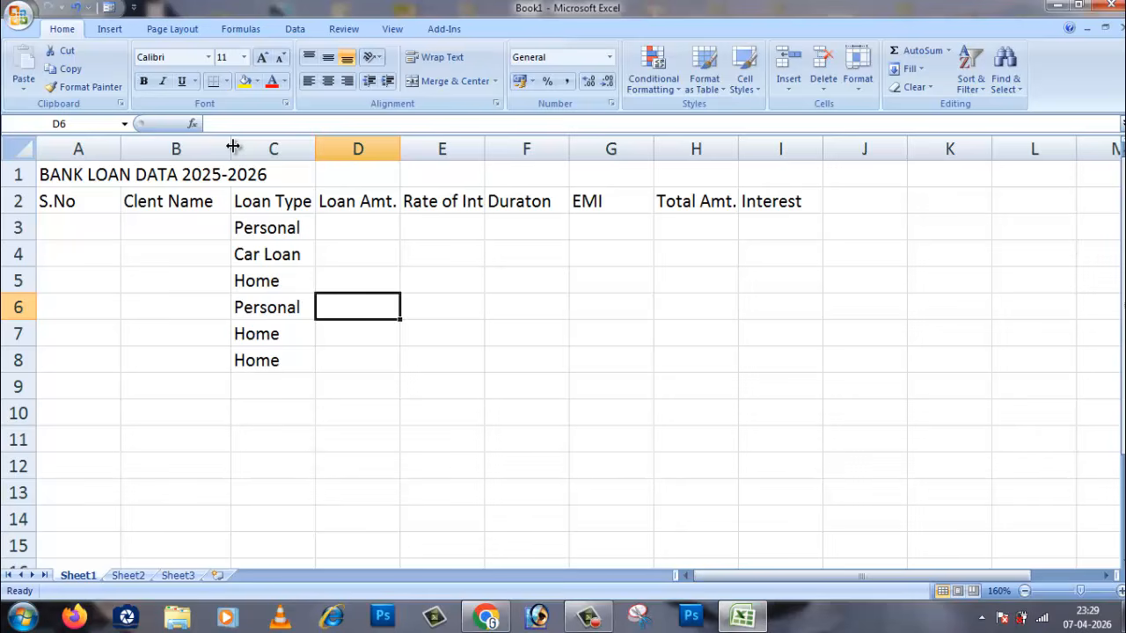
pyautogui.hotkey('ctrl', 'z')
# - AutoFit the column widths for the whole bank loan table, range A1:I8
pyautogui.moveTo(68, 179); pyautogui.dragTo(729, 370)
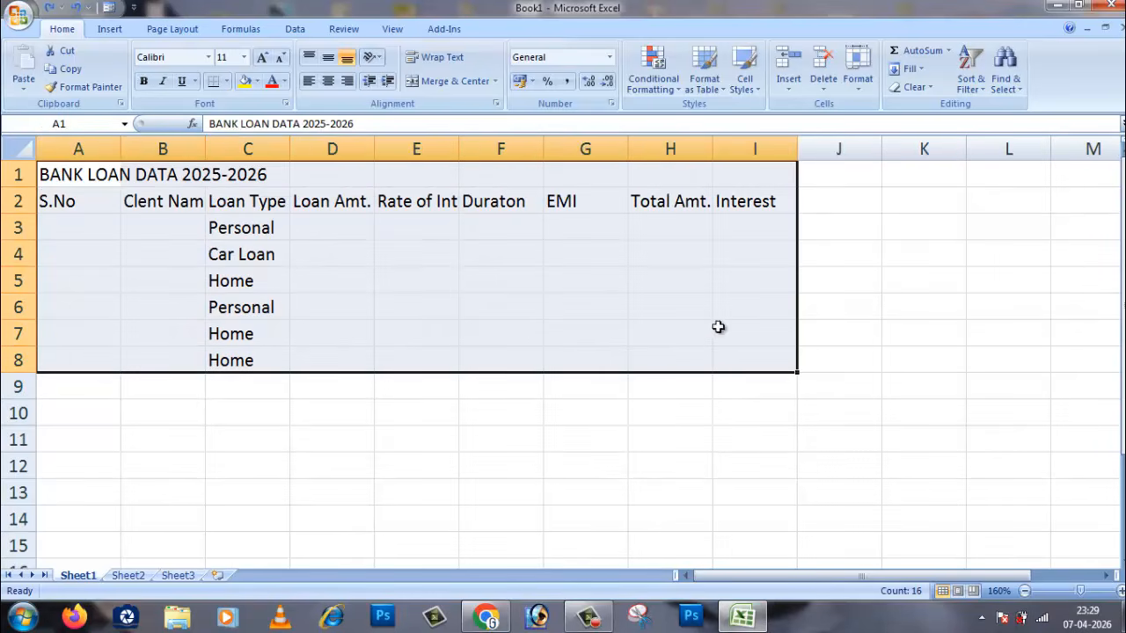
pyautogui.click(860, 88)
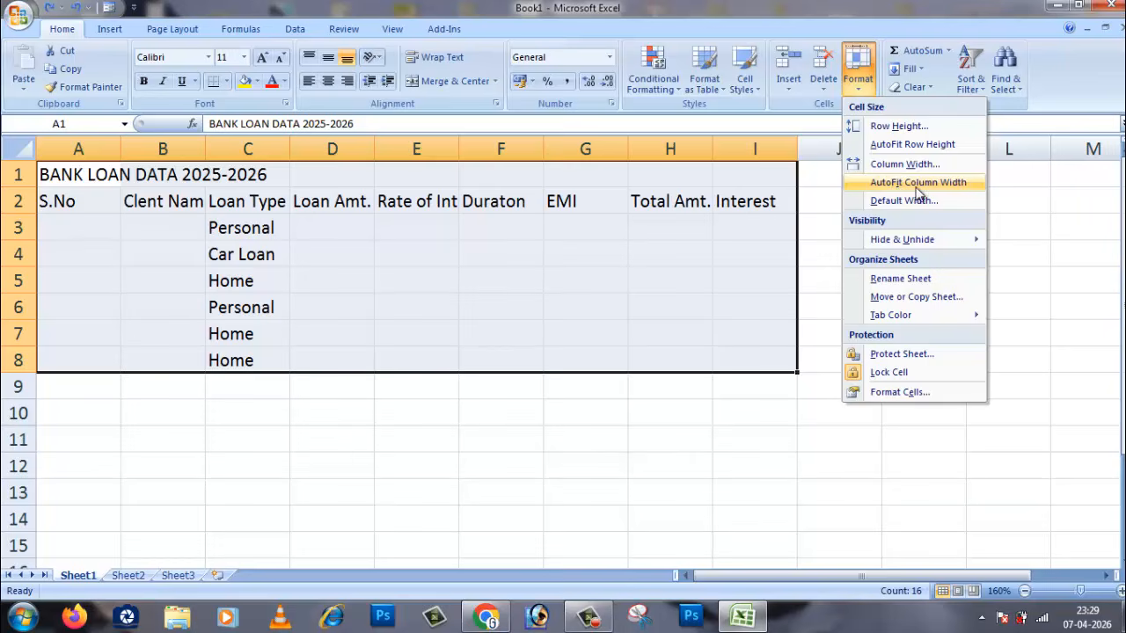
pyautogui.click(964, 182)
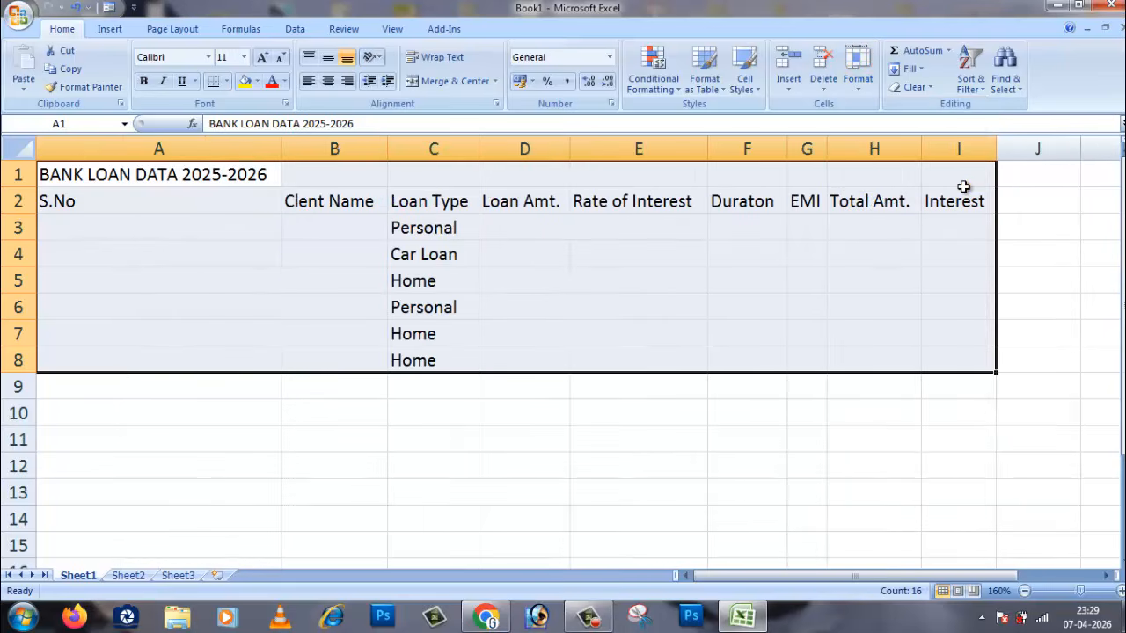
pyautogui.click(433, 447)
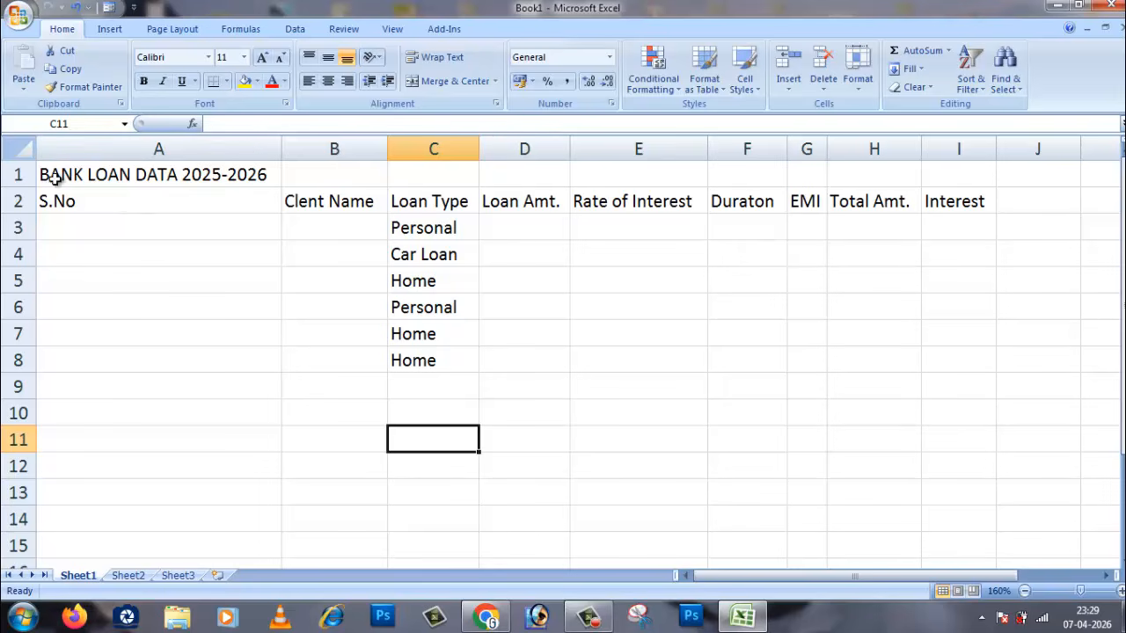
# - Merge and center the title BANK LOAN DATA 2025-2026 across A1:I1
pyautogui.moveTo(55, 176); pyautogui.dragTo(946, 176)
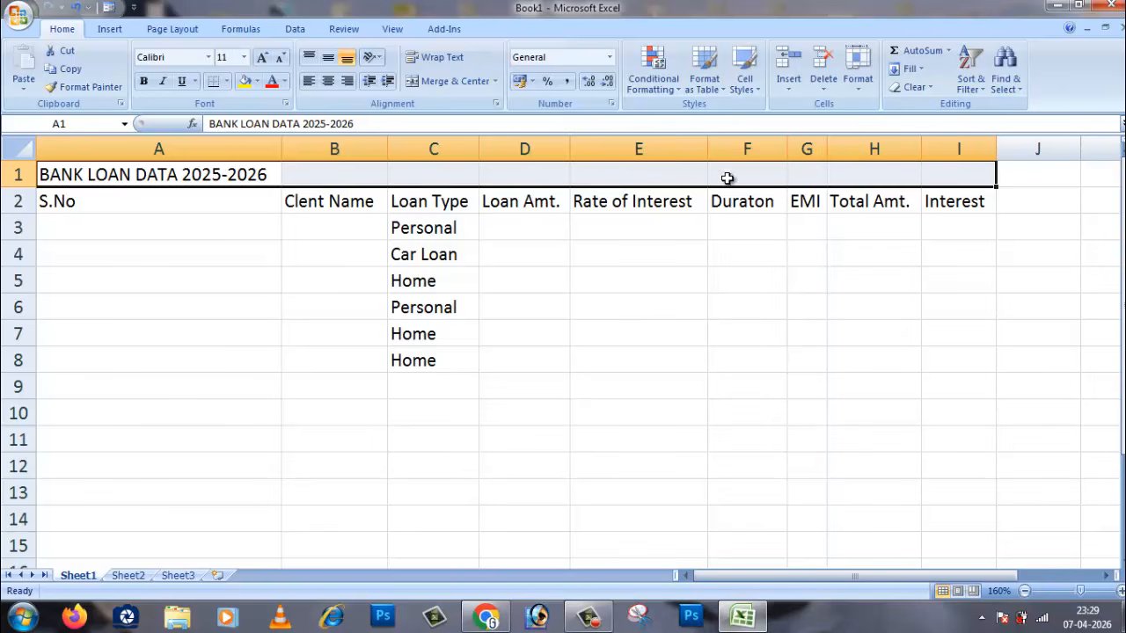
pyautogui.click(195, 218)
pyautogui.moveTo(142, 176); pyautogui.dragTo(944, 171)
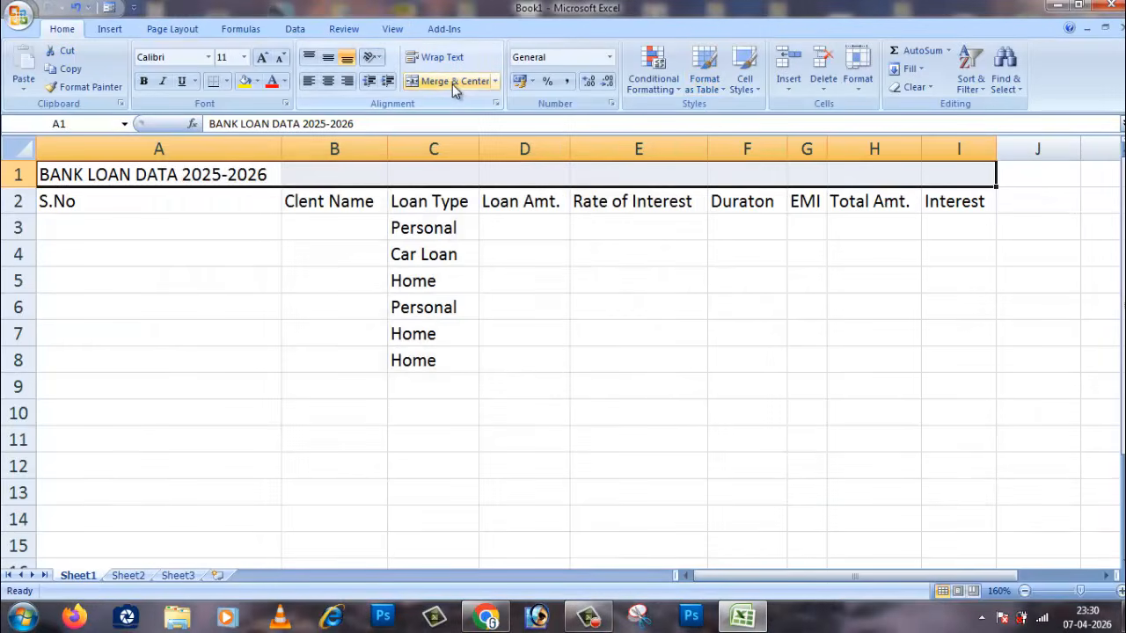
pyautogui.click(454, 83)
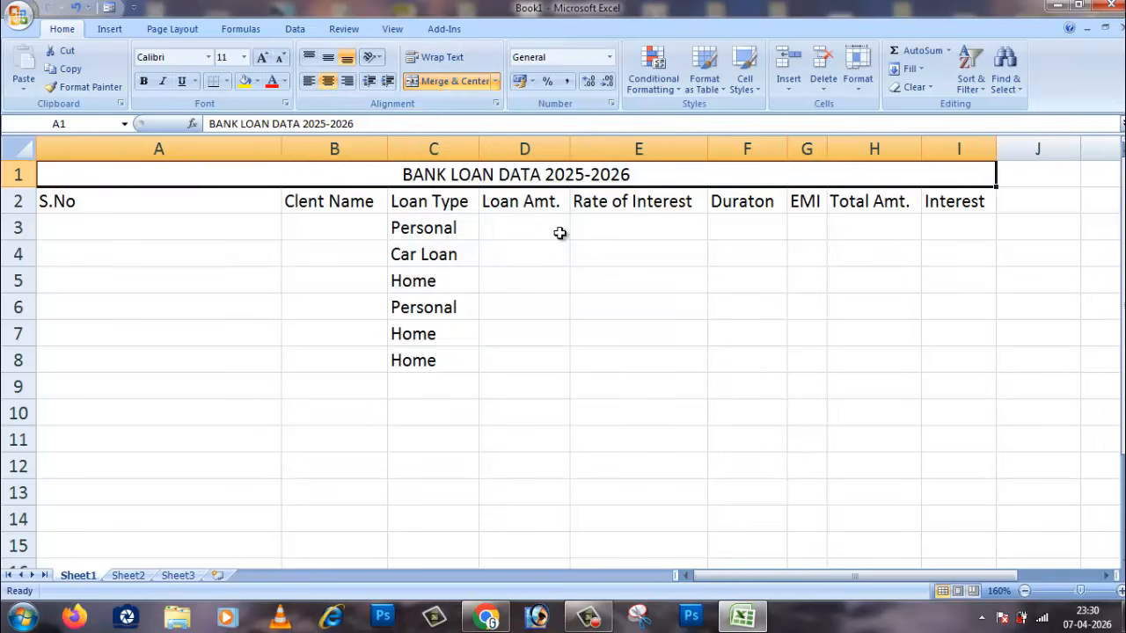
pyautogui.click(544, 296)
# - AutoFit the column widths again using only the header and data range A2:I9, without the title row
pyautogui.moveTo(49, 203); pyautogui.dragTo(955, 370)
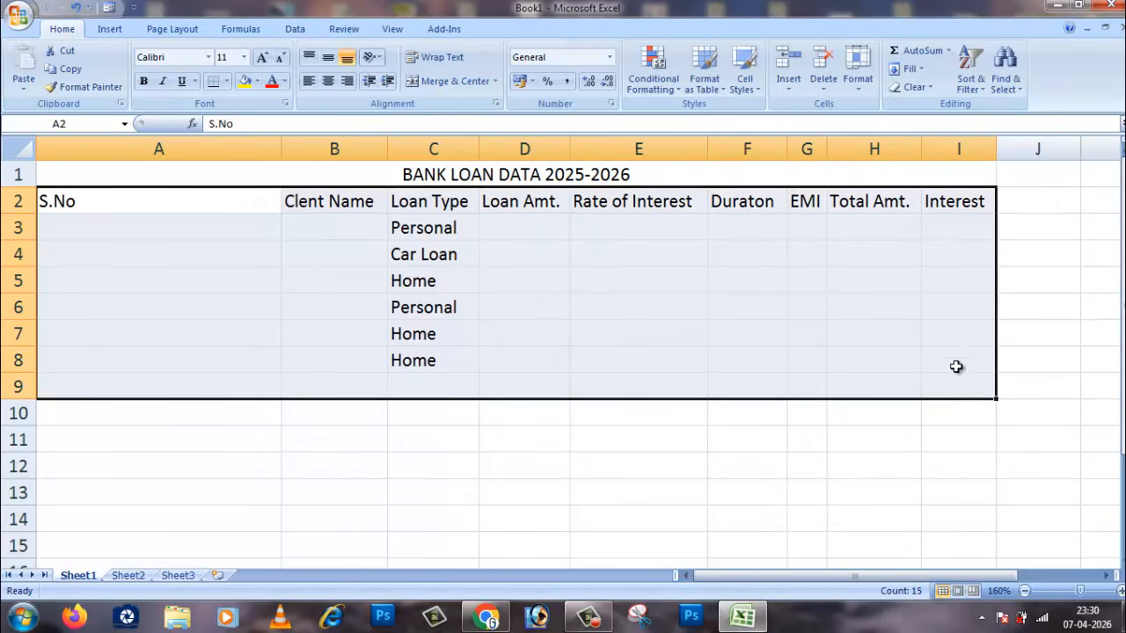
pyautogui.click(858, 81)
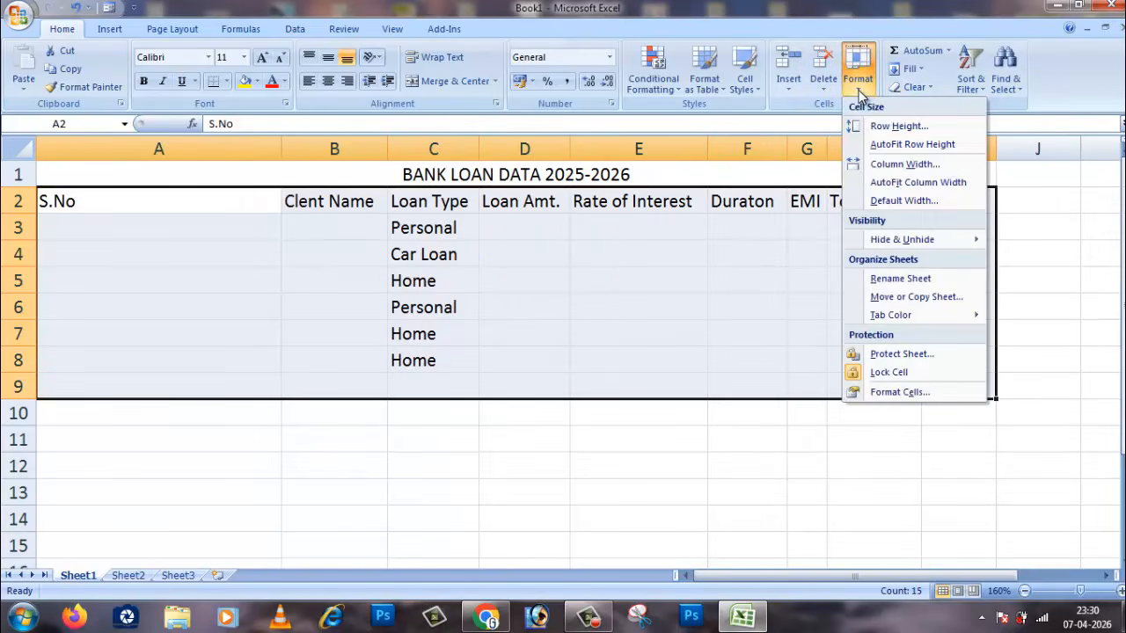
pyautogui.click(950, 188)
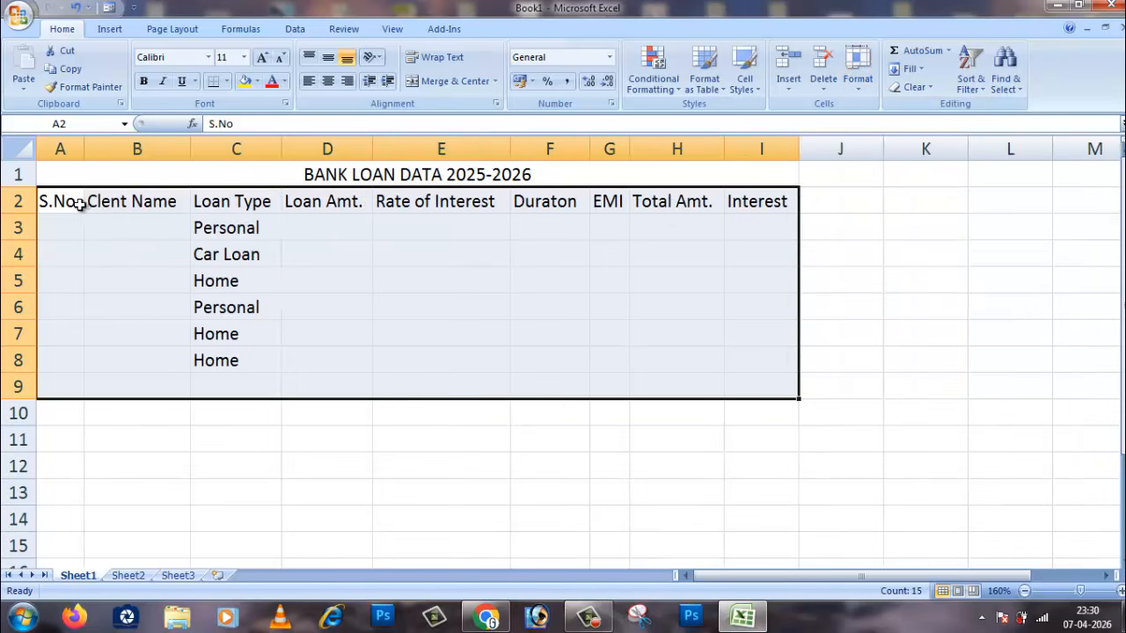
pyautogui.click(126, 205)
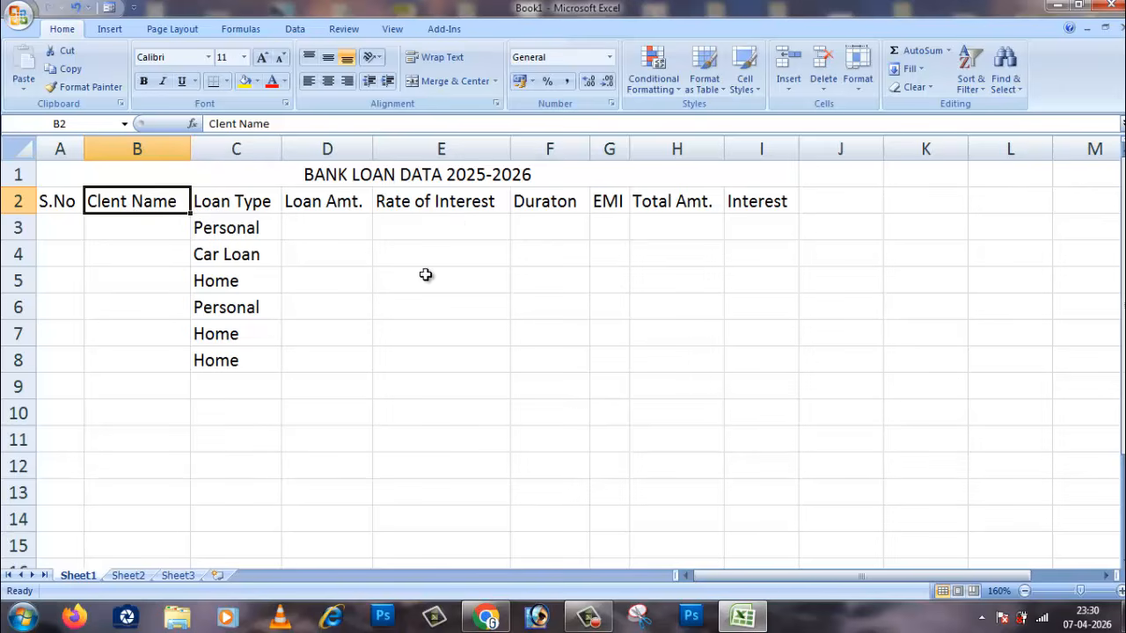
pyautogui.click(364, 383)
# - Number the S.No column from 1 to 6 in A3:A8 by filling a series from A3
pyautogui.click(62, 230)
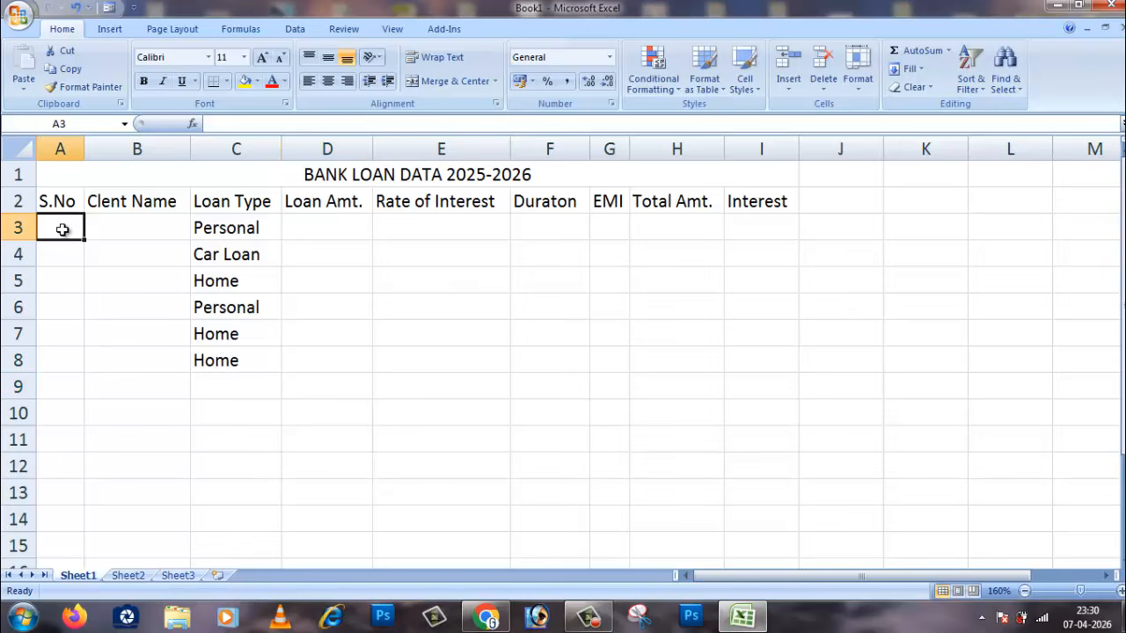
pyautogui.write('01')
pyautogui.press('Return')
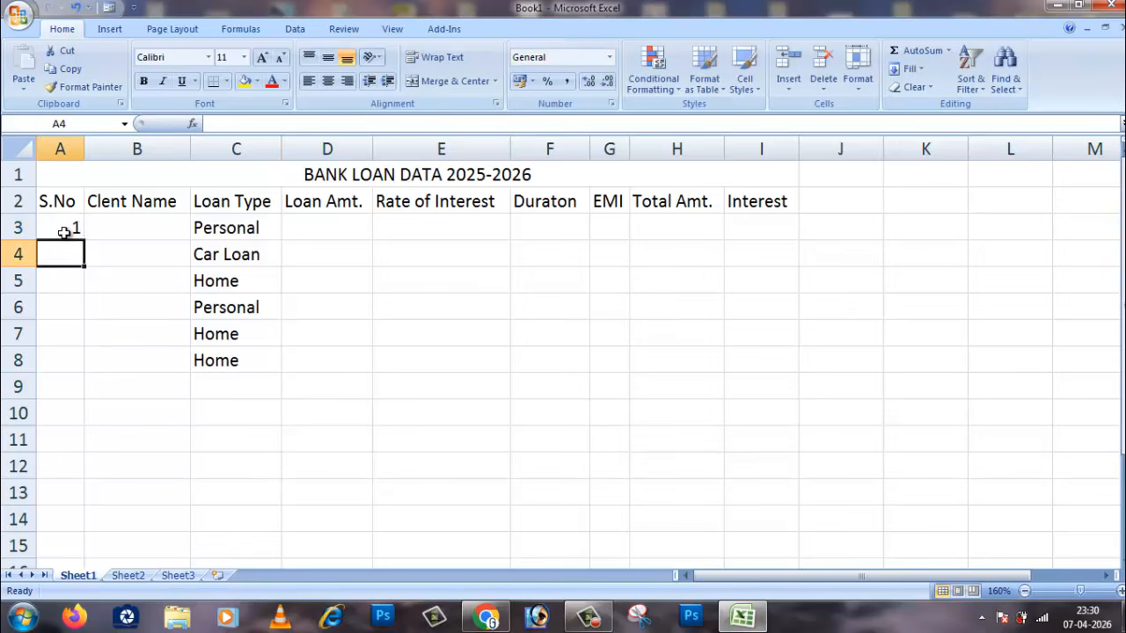
pyautogui.click(62, 227)
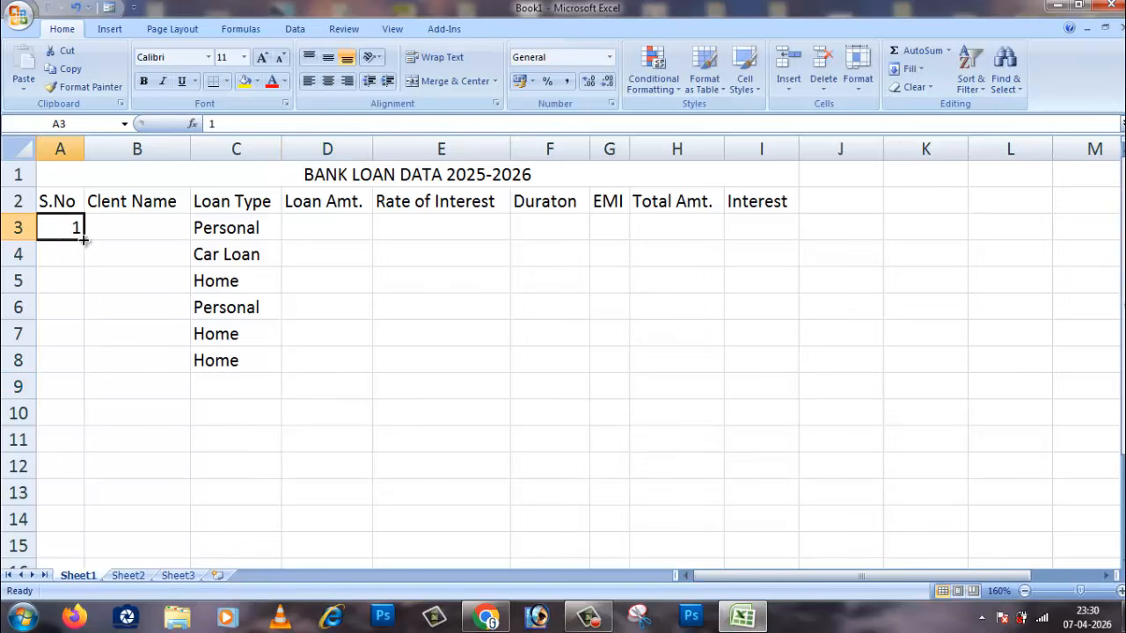
pyautogui.moveTo(83, 237); pyautogui.dragTo(73, 376)
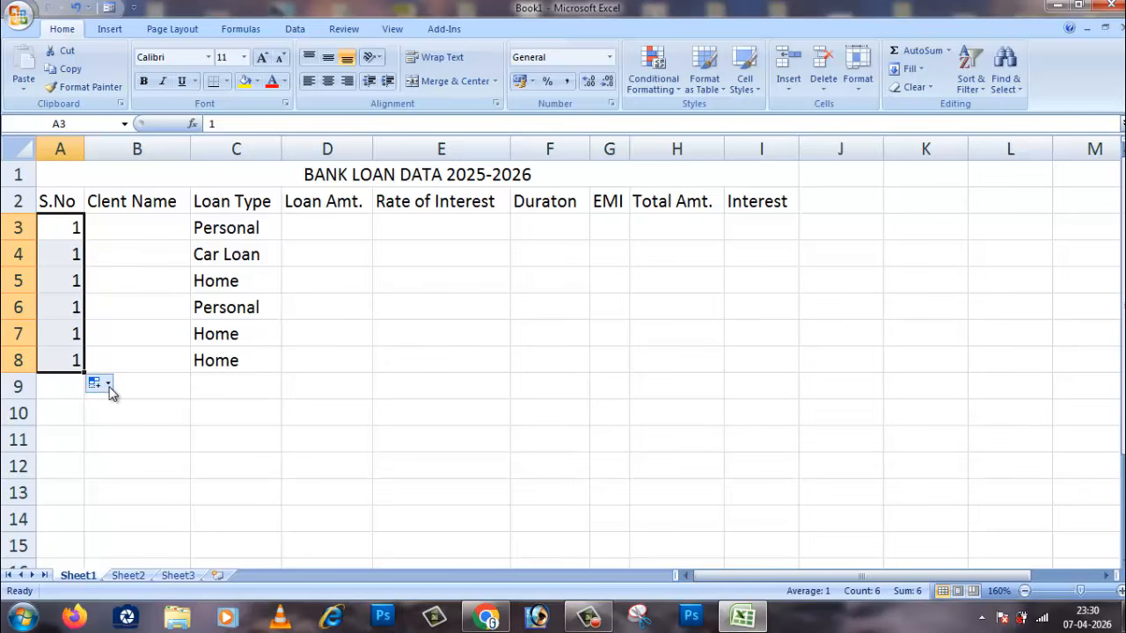
pyautogui.click(107, 386)
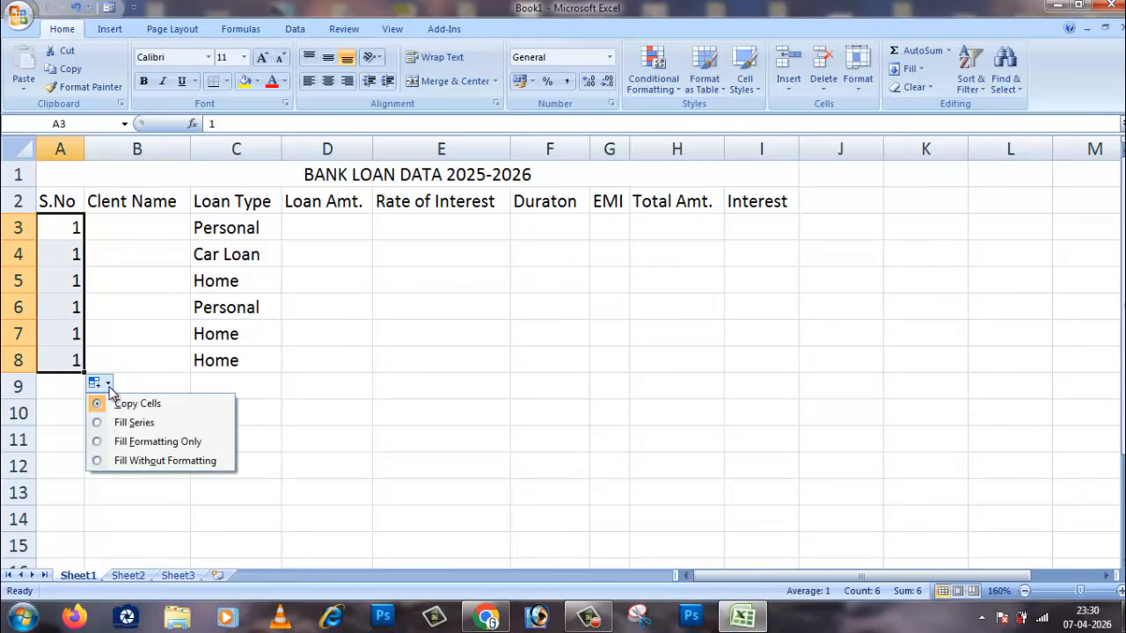
pyautogui.click(134, 424)
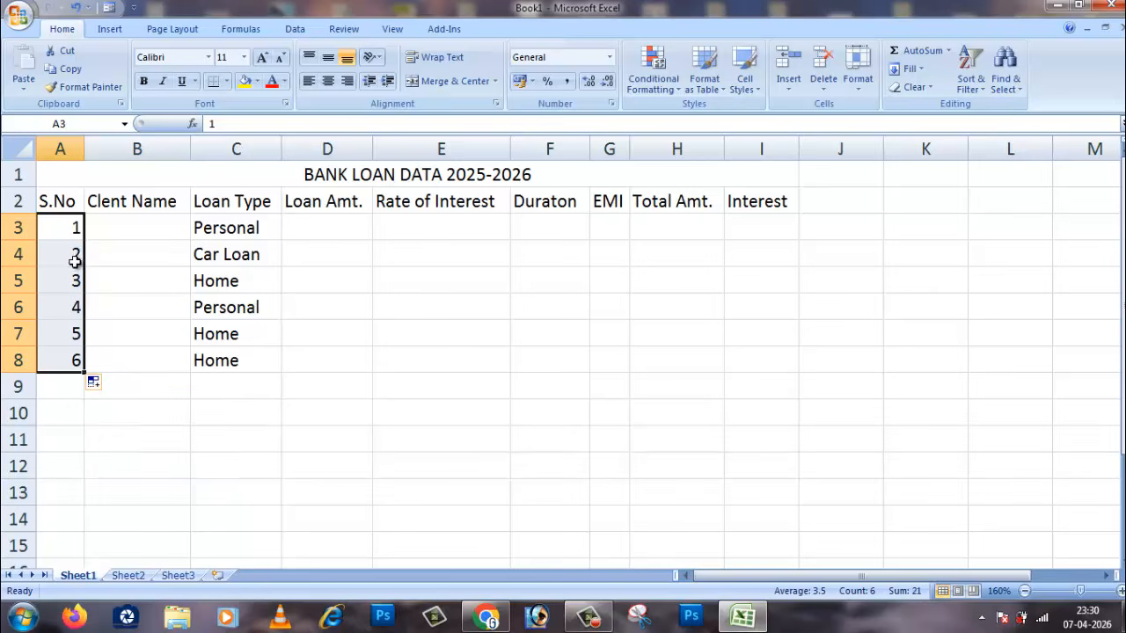
pyautogui.click(113, 376)
pyautogui.click(77, 363)
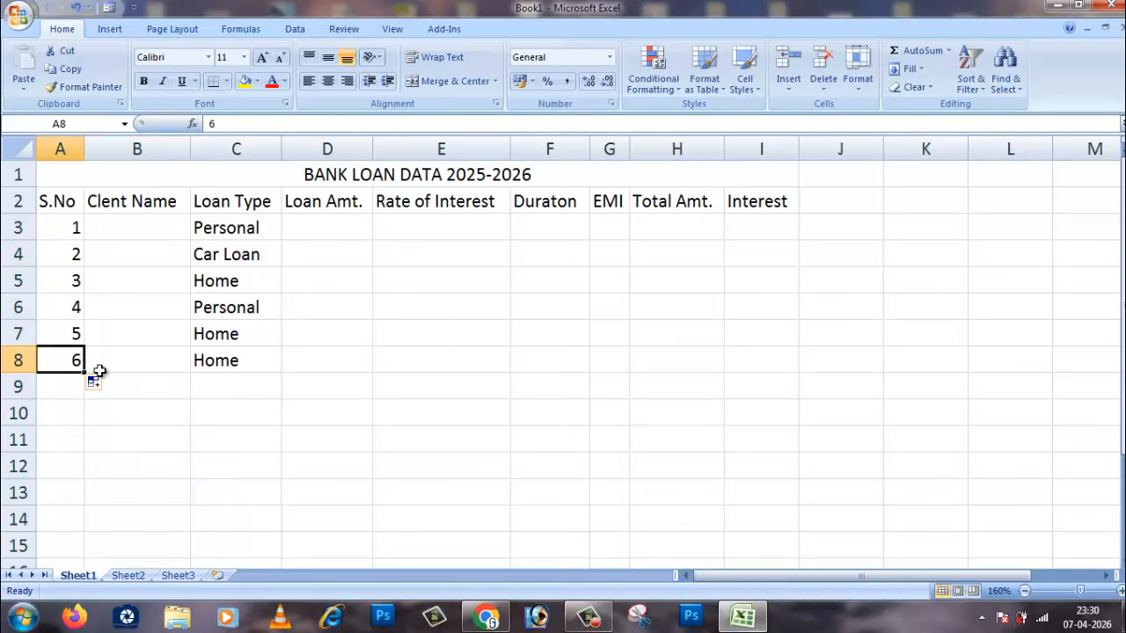
# - Enter the names of the first two clients in B3 and B4
pyautogui.click(139, 228)
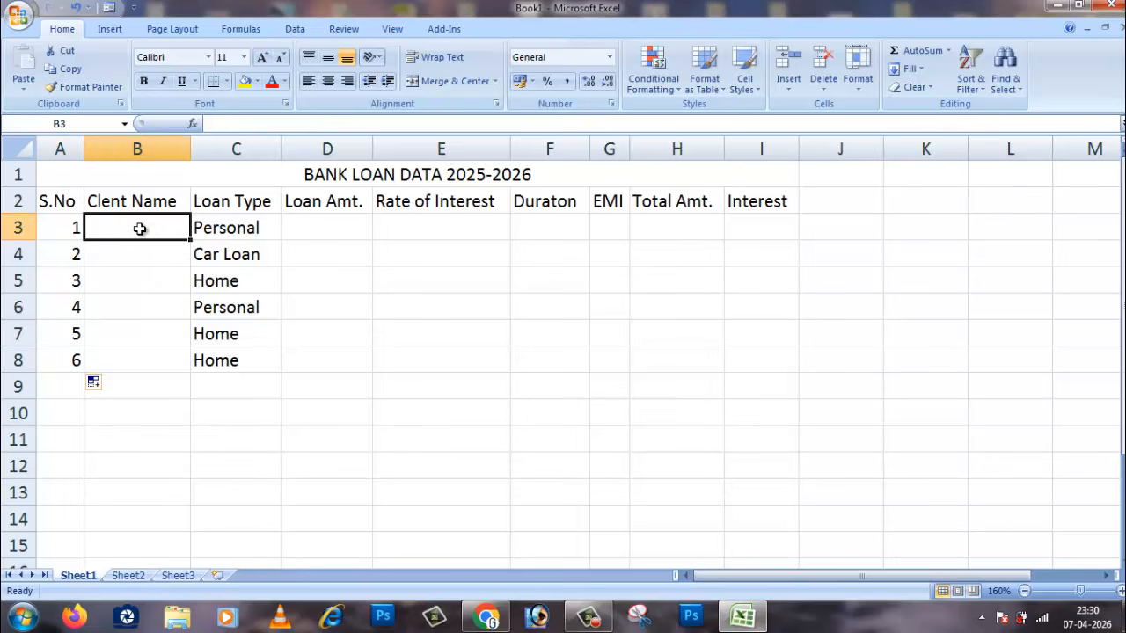
pyautogui.write('An')
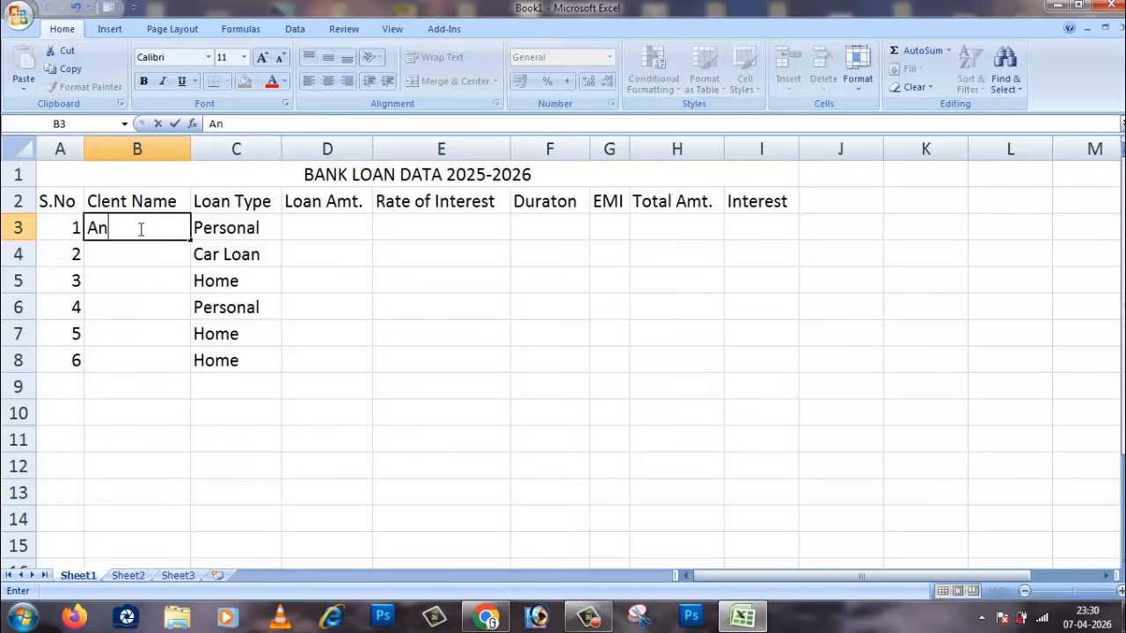
pyautogui.write('ilkumar')
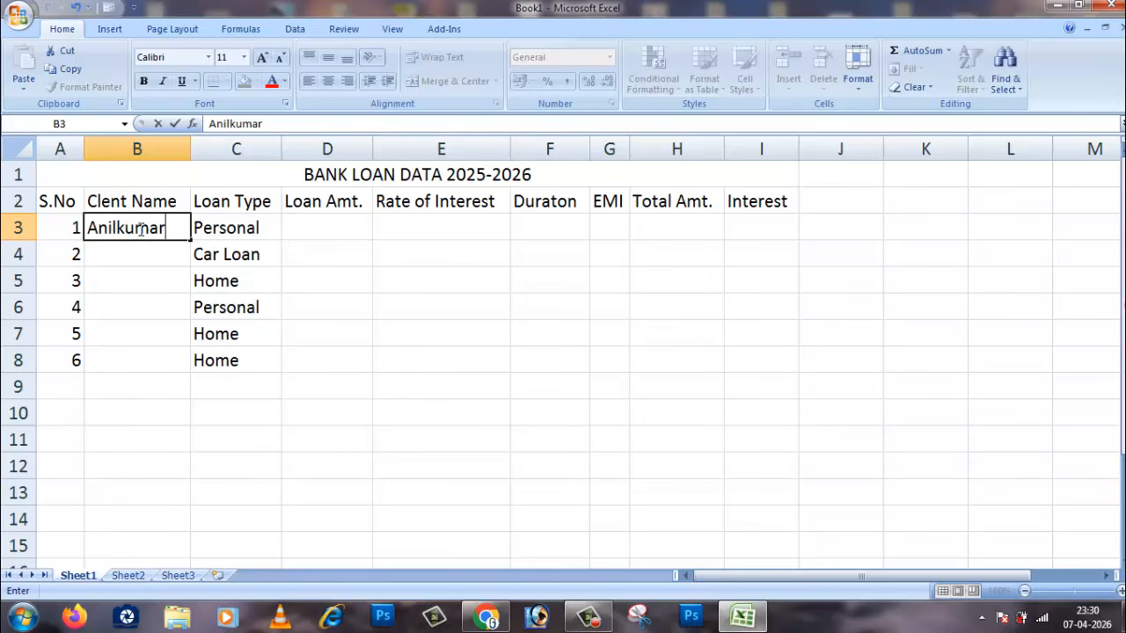
pyautogui.click(160, 250)
pyautogui.write('Gur')
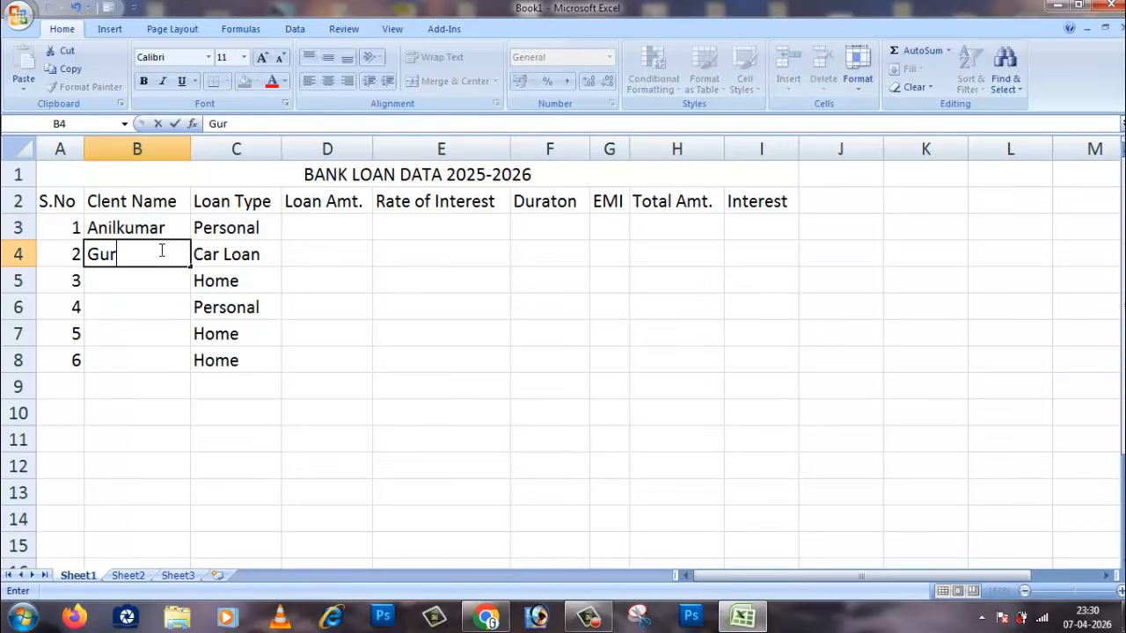
pyautogui.write('u Sn')
# - Enter the third client's name in B5 with a capital first letter
pyautogui.click(158, 283)
pyautogui.write('rajakumar')
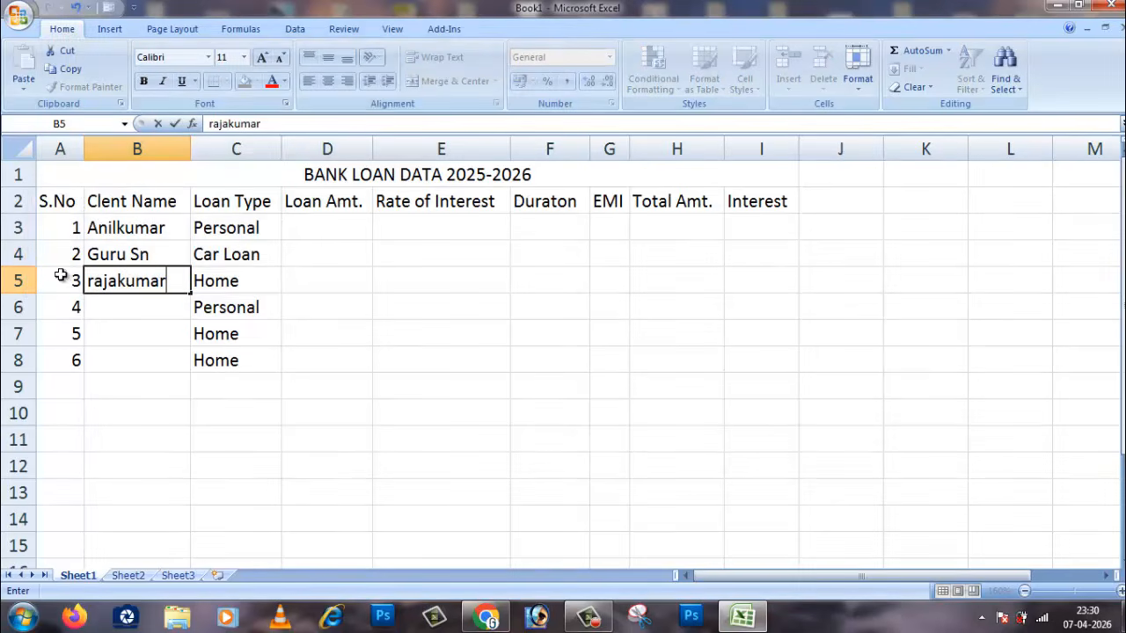
pyautogui.click(88, 282)
pyautogui.press('Delete')
pyautogui.write('R')
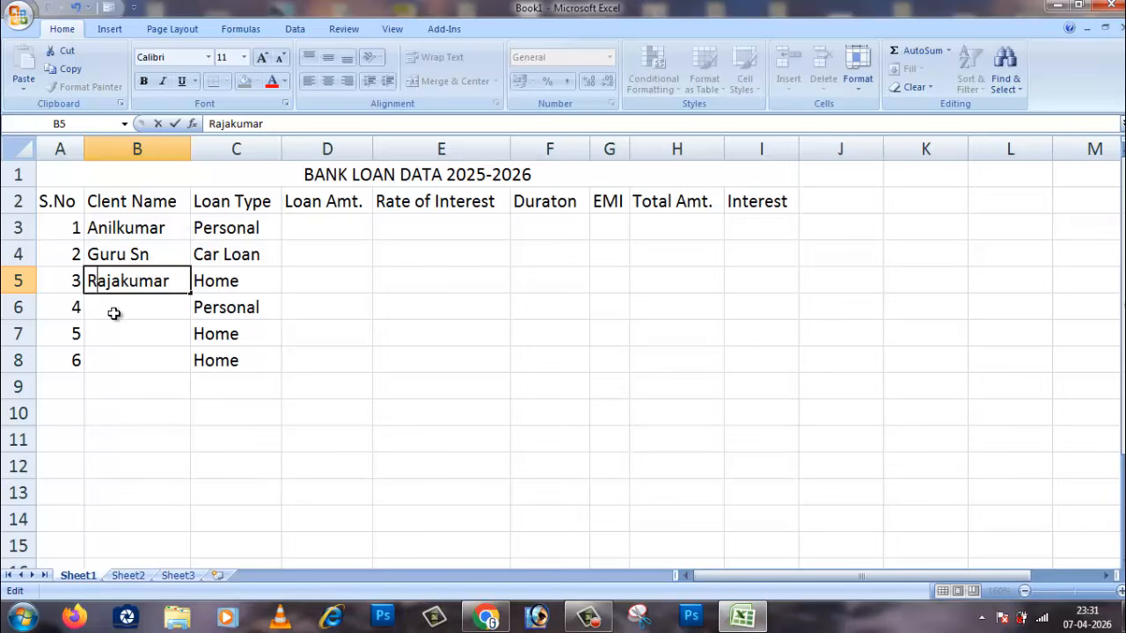
pyautogui.click(129, 308)
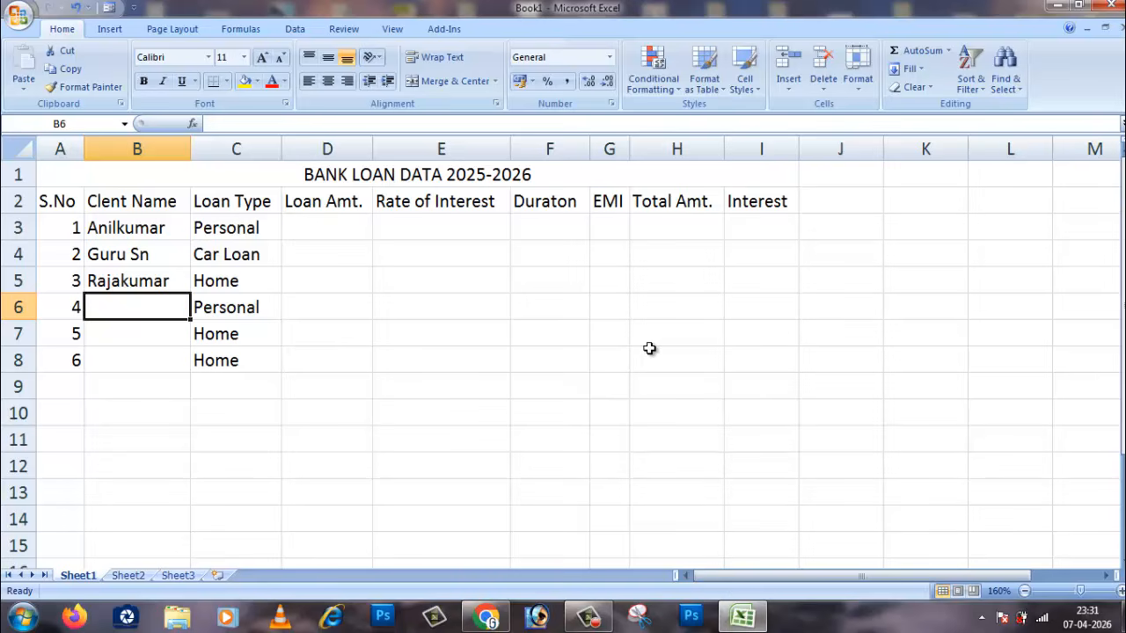
pyautogui.click(128, 341)
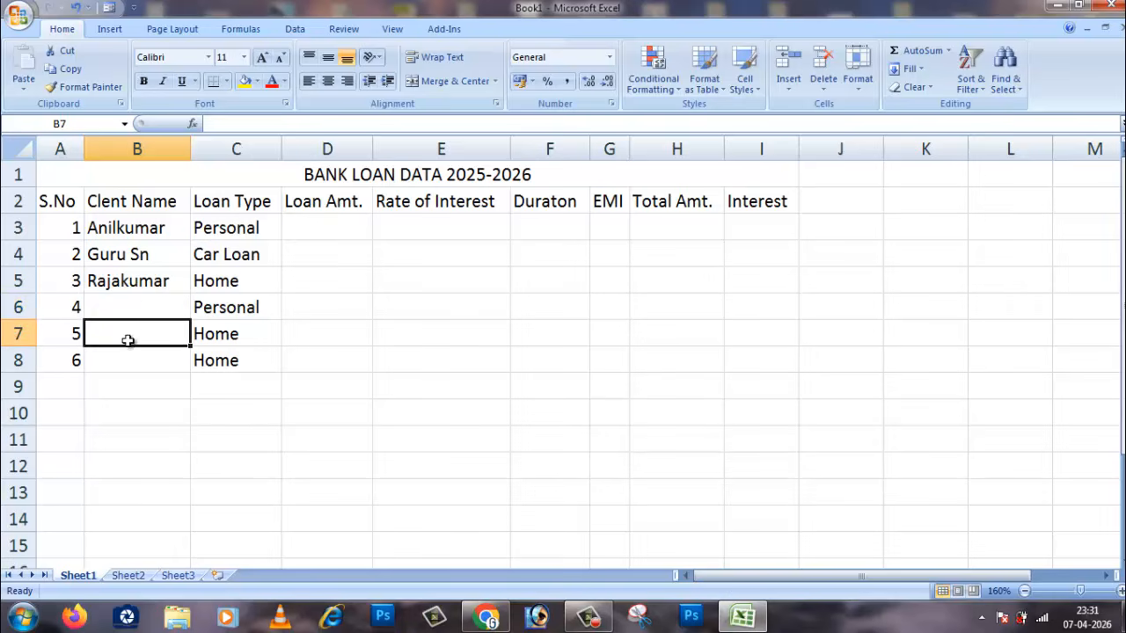
# - Enter the names of the fourth, fifth and sixth clients in B6:B8, each with a capital first letter
pyautogui.click(137, 308)
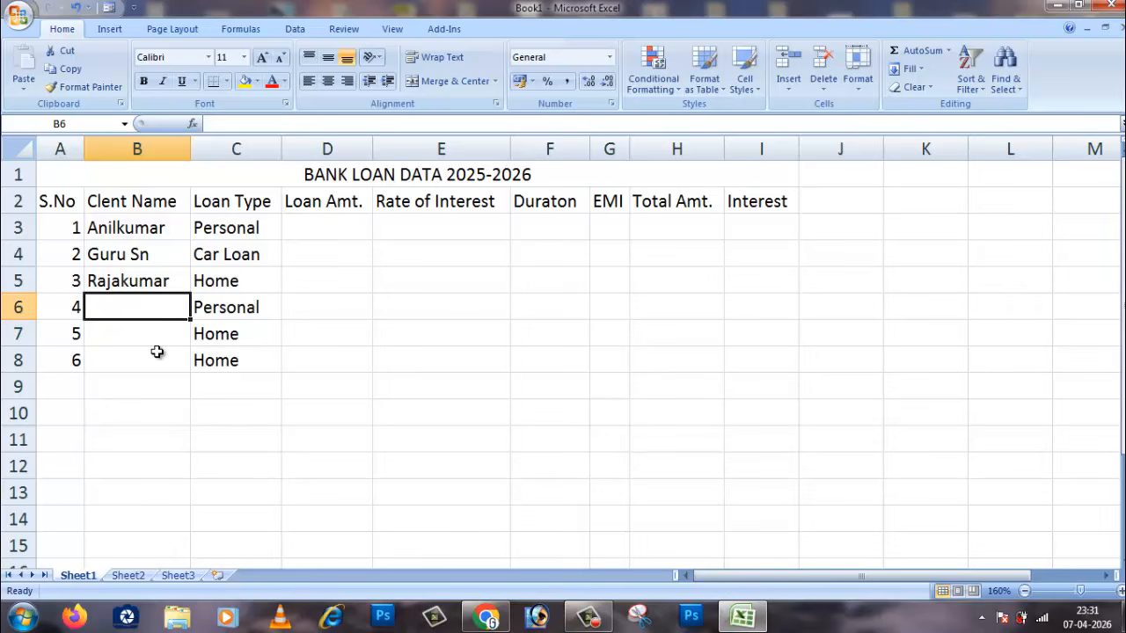
pyautogui.write('Ramu')
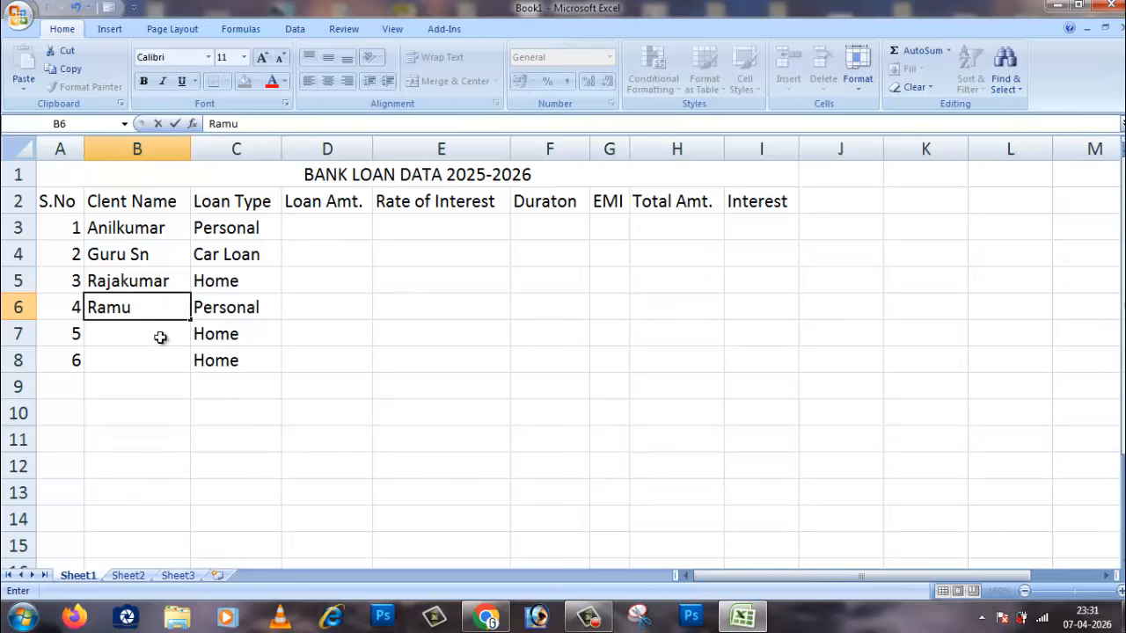
pyautogui.click(161, 332)
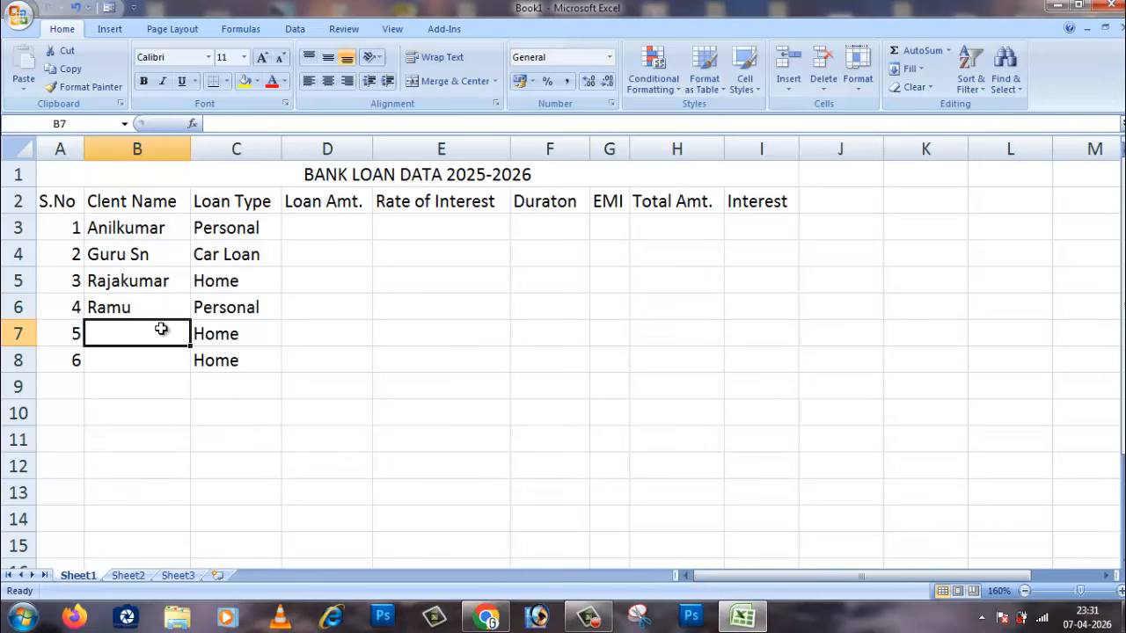
pyautogui.write('malu')
pyautogui.press('BackSpace')
pyautogui.press('BackSpace')
pyautogui.press('BackSpace')
pyautogui.press('BackSpace')
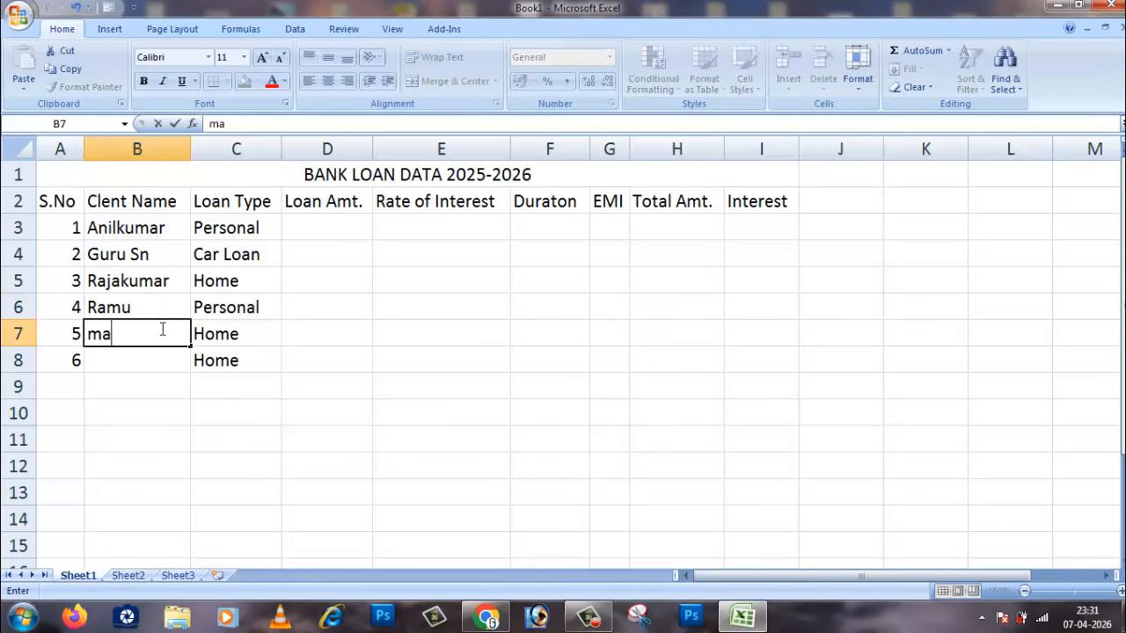
pyautogui.write('Mallu')
pyautogui.click(150, 360)
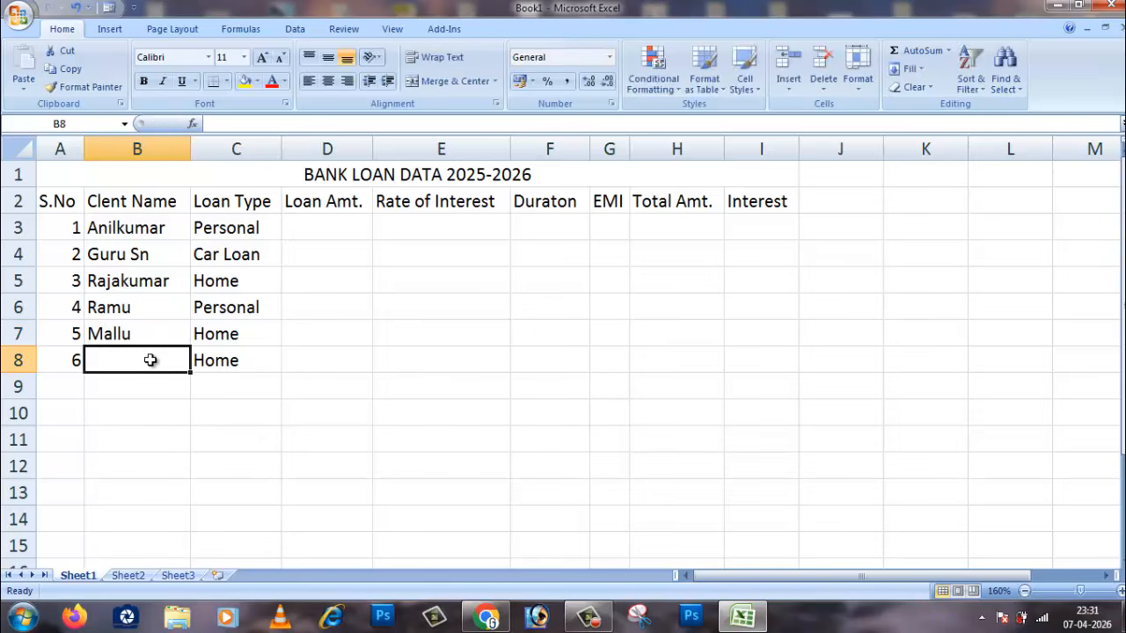
pyautogui.write('Geeta')
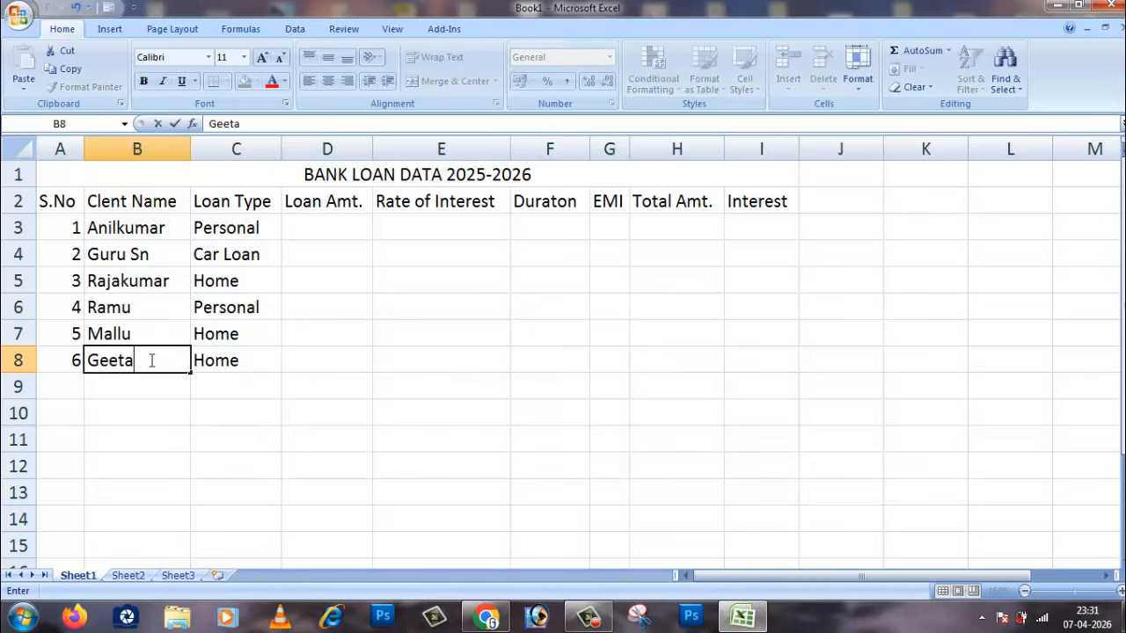
pyautogui.click(194, 423)
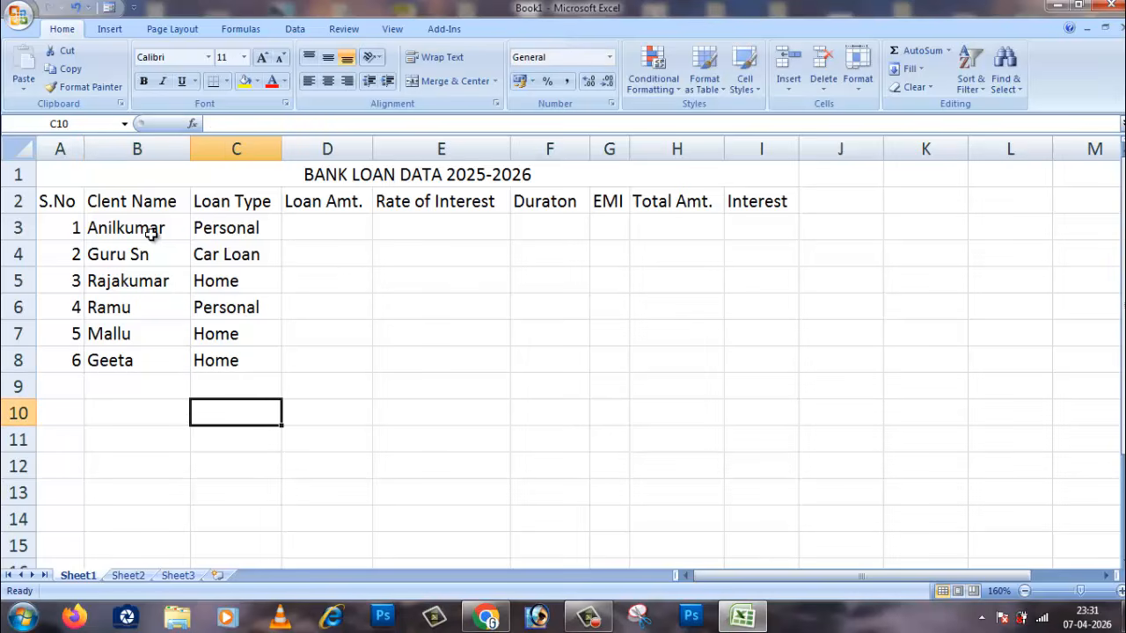
# - Enter the loan amounts 100000, 400000 and 500000 for the first three clients in D3:D5
pyautogui.click(323, 227)
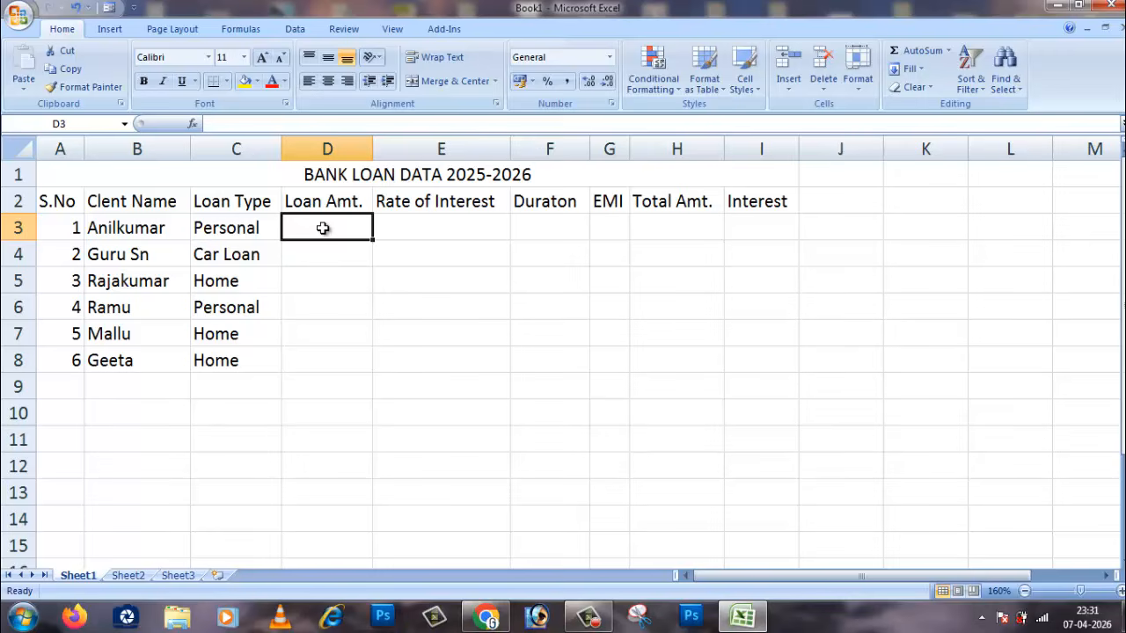
pyautogui.write('100000')
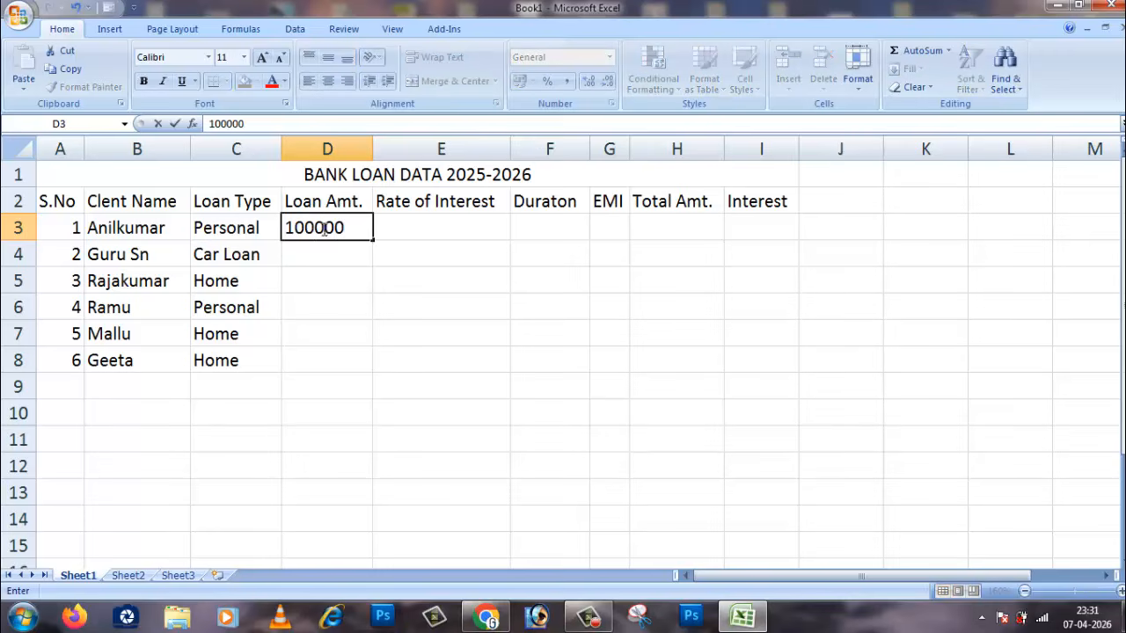
pyautogui.click(323, 247)
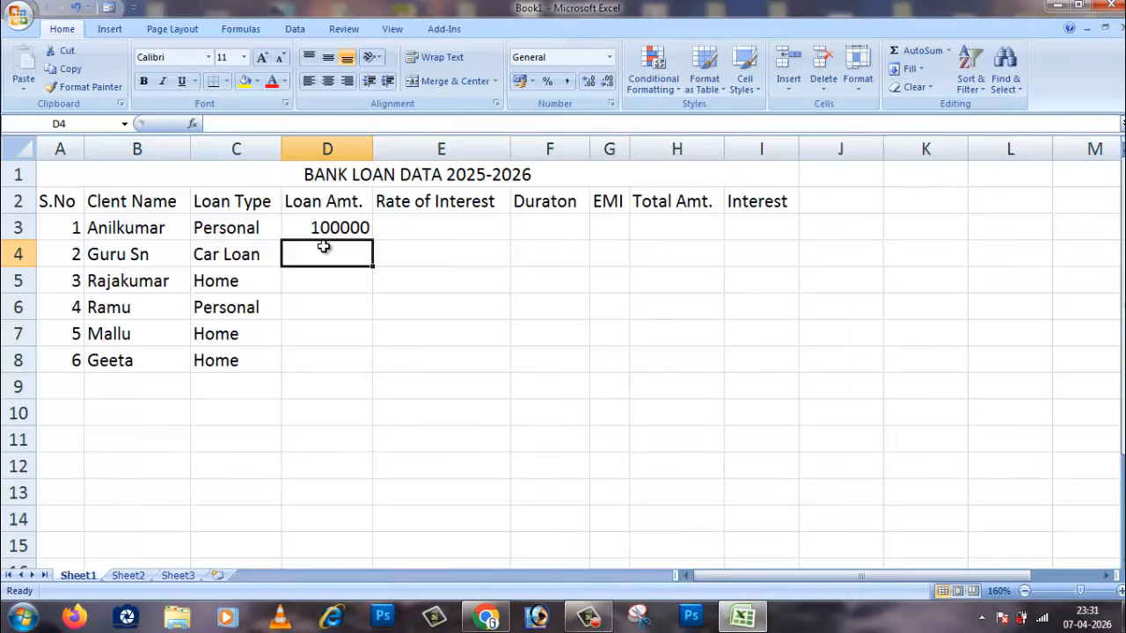
pyautogui.write('400000')
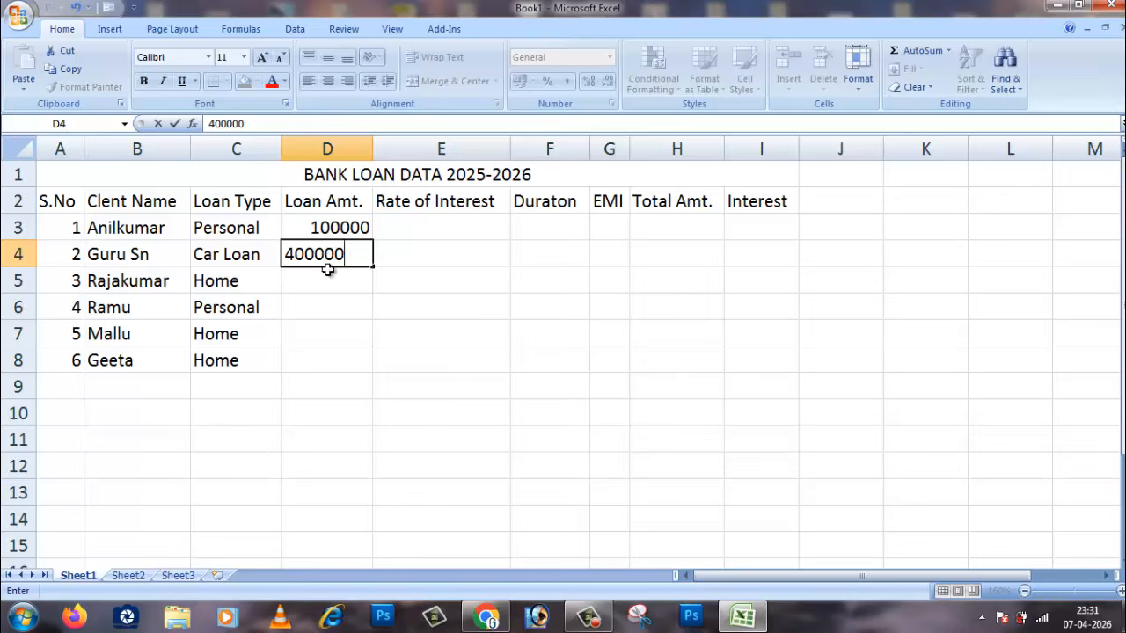
pyautogui.click(329, 281)
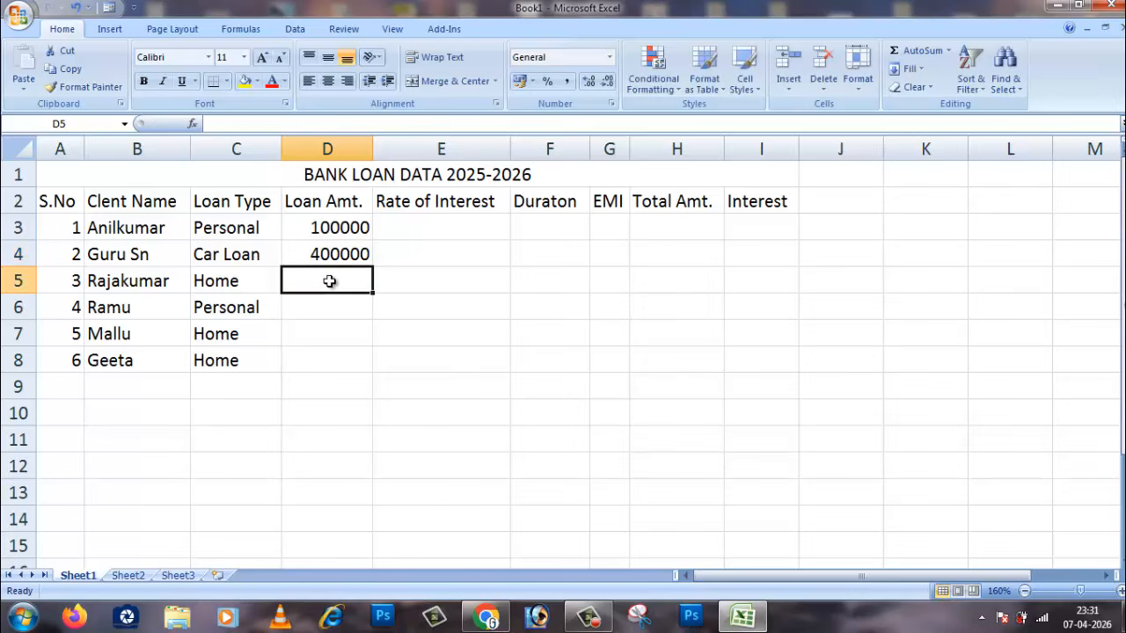
pyautogui.write('5')
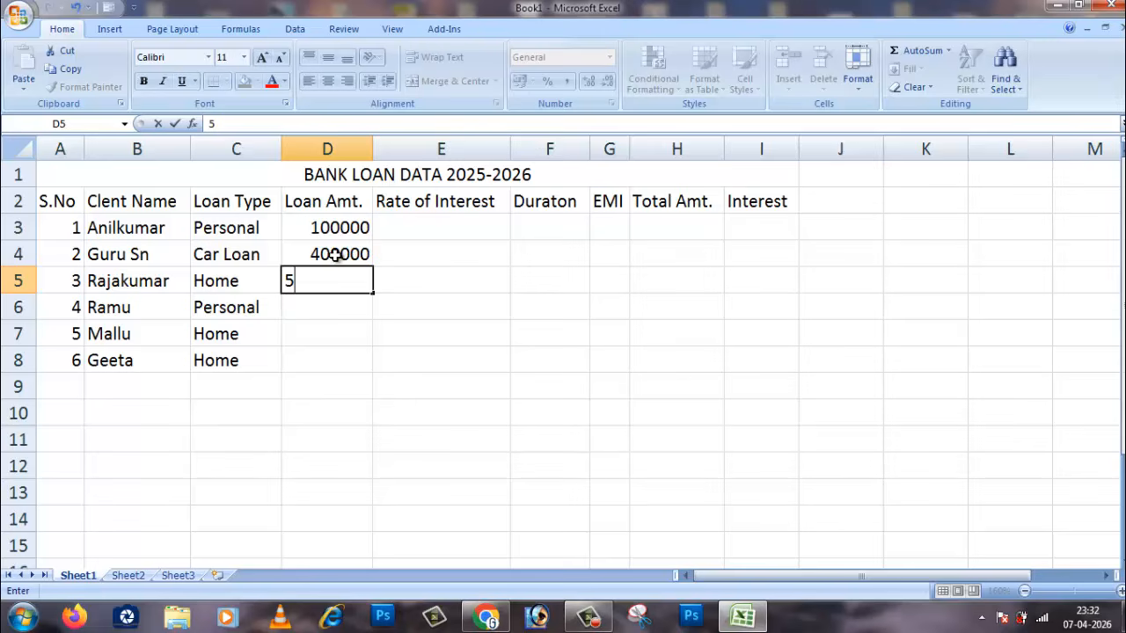
pyautogui.write('00000')
# - Enter the loan amounts 200000, 600000 and 700000 for the last three clients in D6:D8
pyautogui.click(333, 304)
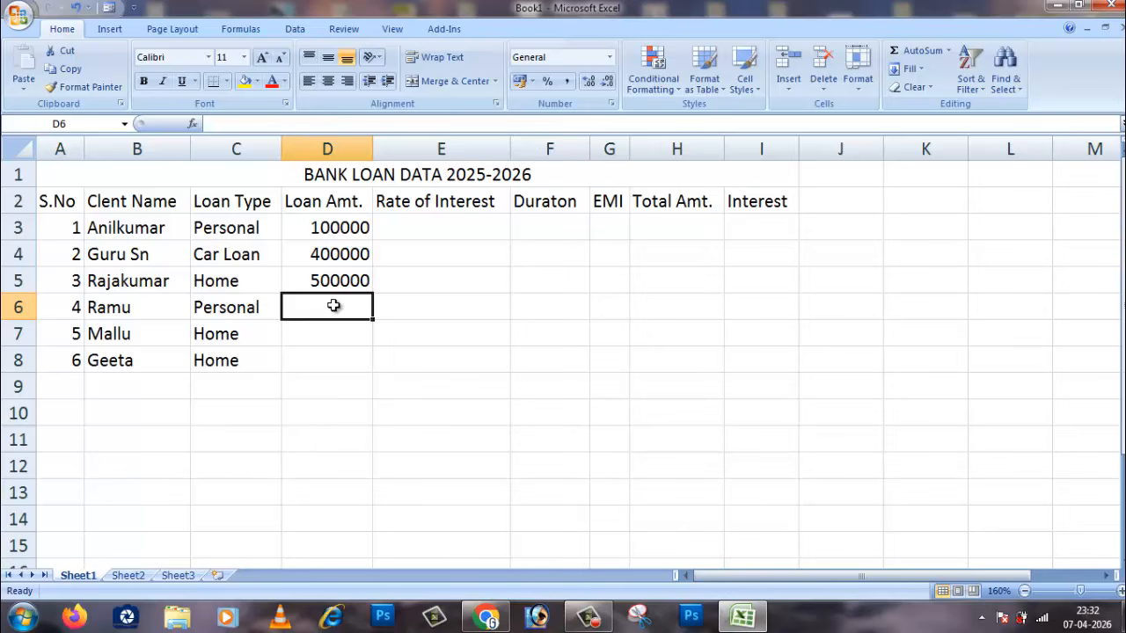
pyautogui.write('20')
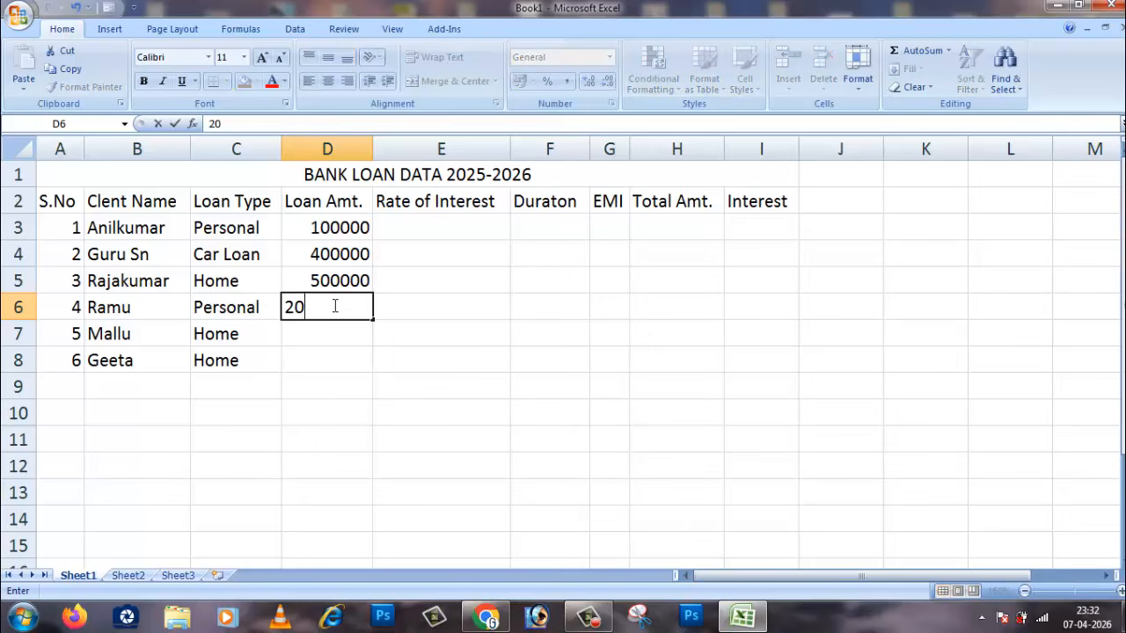
pyautogui.write('0000')
pyautogui.click(330, 330)
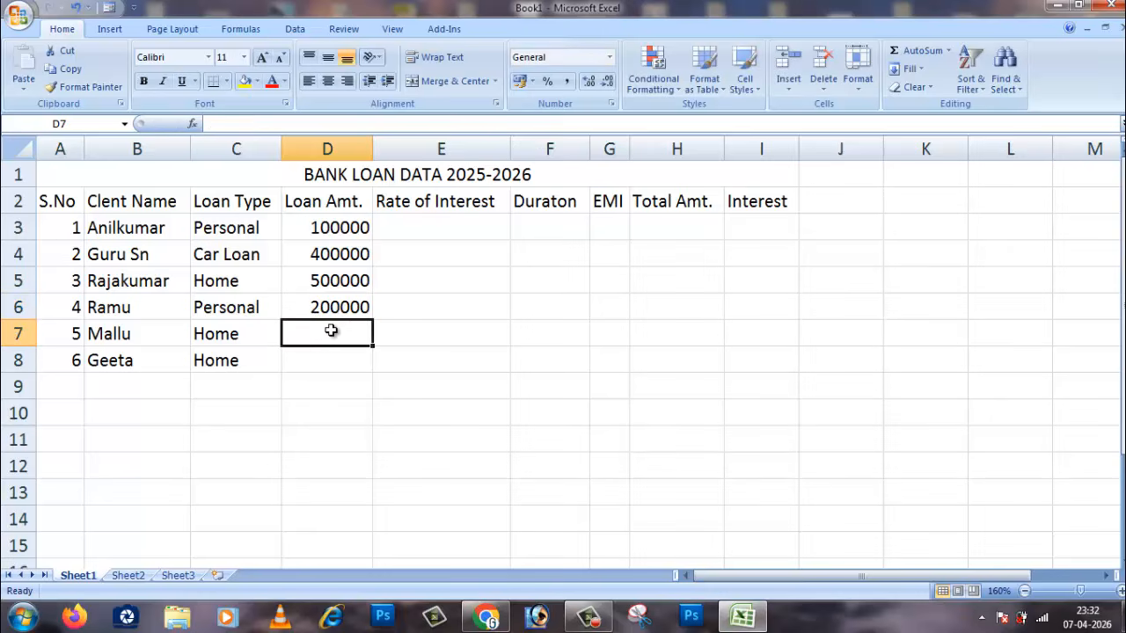
pyautogui.write('600000')
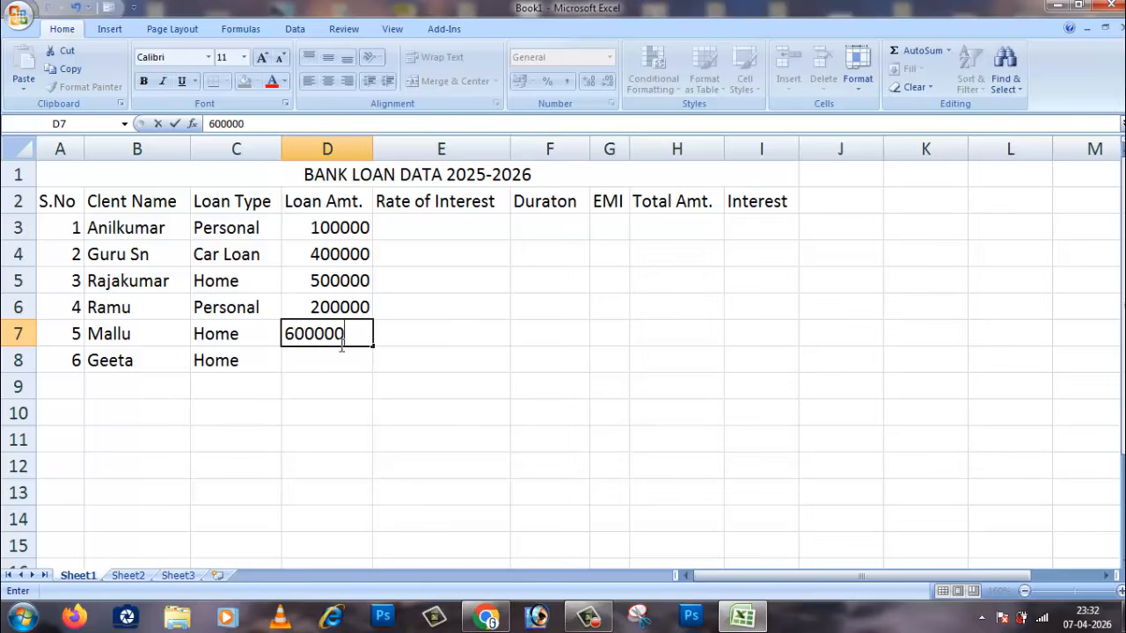
pyautogui.click(340, 359)
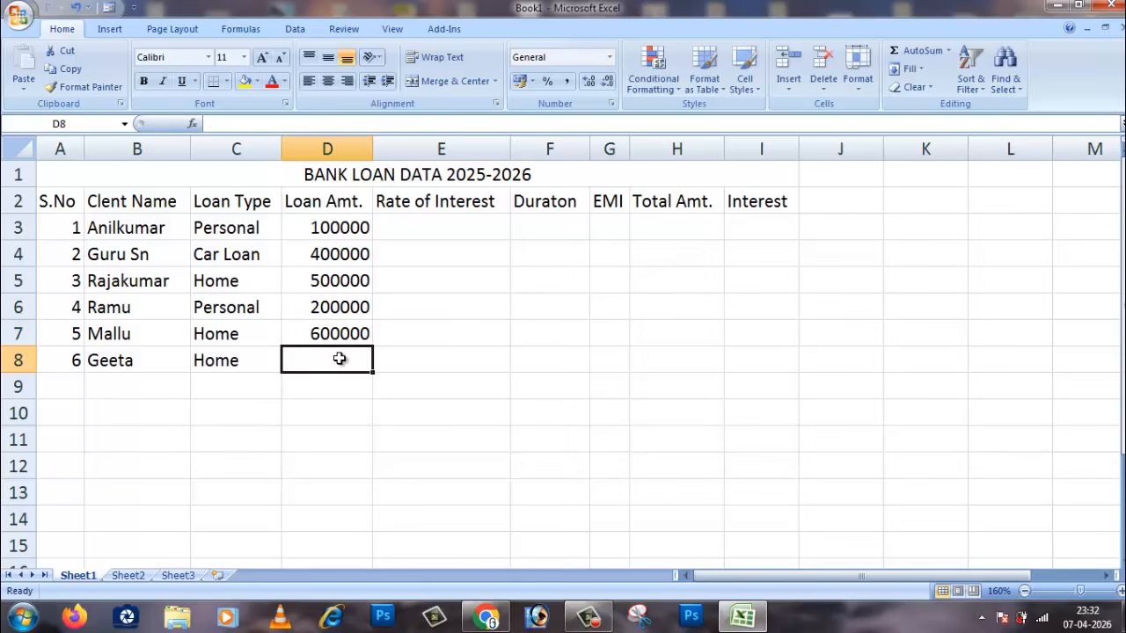
pyautogui.write('5')
pyautogui.press('BackSpace')
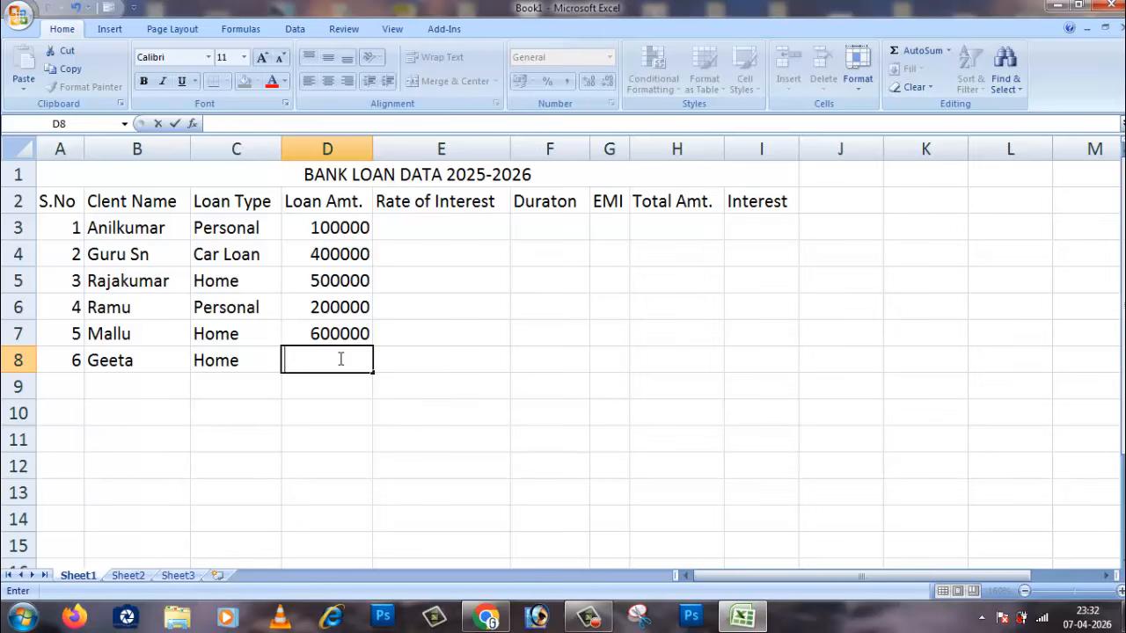
pyautogui.write('700000')
pyautogui.click(391, 387)
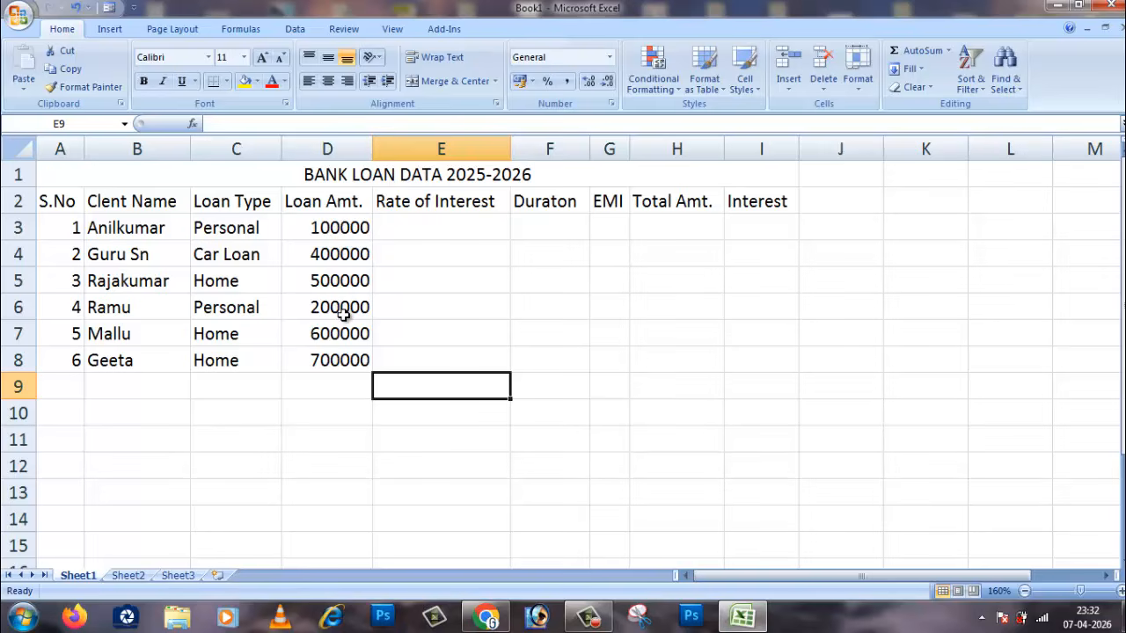
pyautogui.click(350, 372)
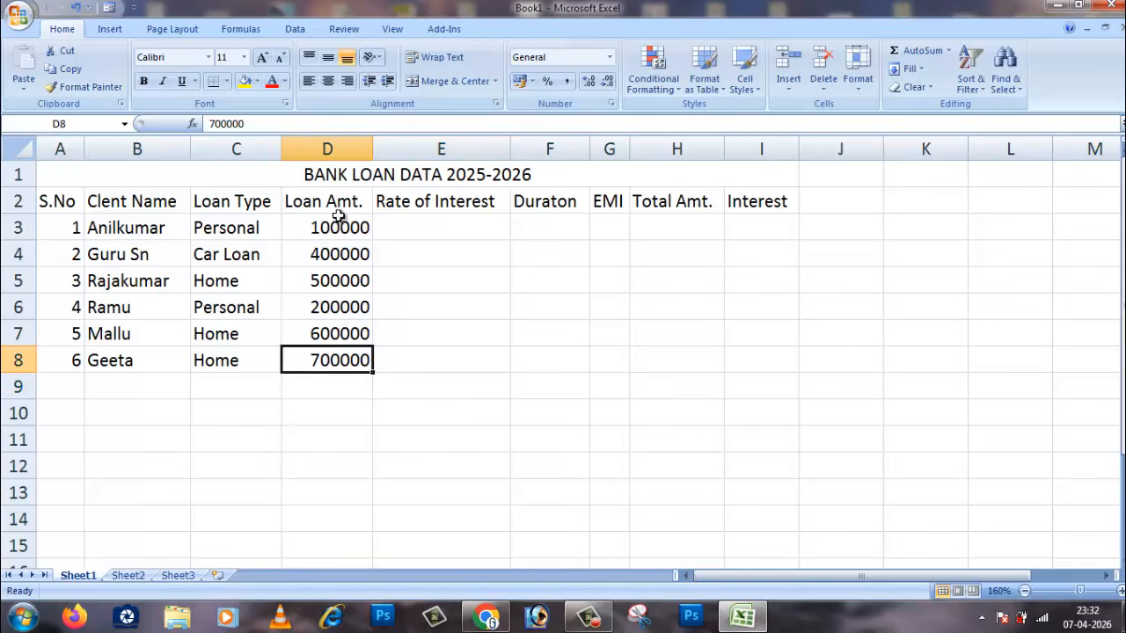
# - Enter interest rates of 11%, 13% and 9% for the first three loans in E3:E5
pyautogui.click(422, 227)
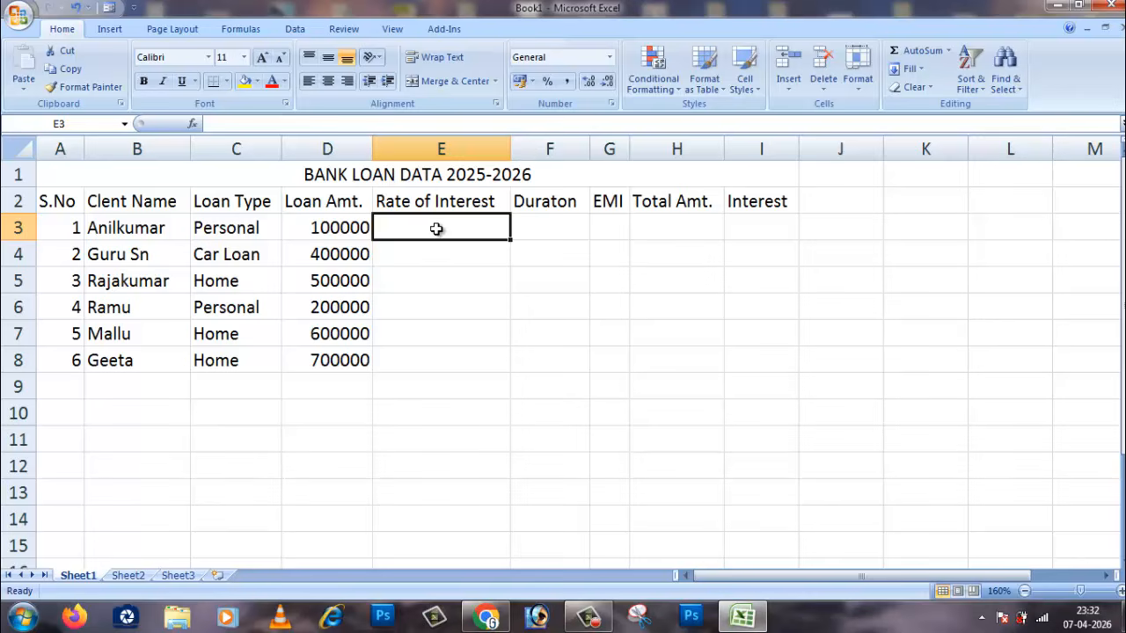
pyautogui.write('11')
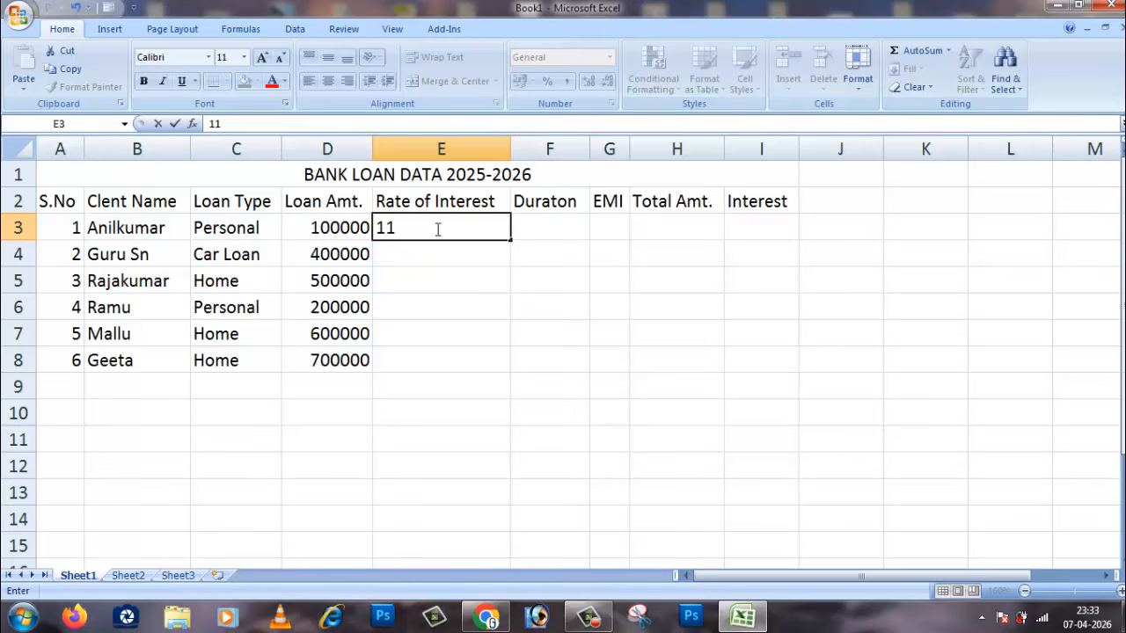
pyautogui.write('%')
pyautogui.click(433, 256)
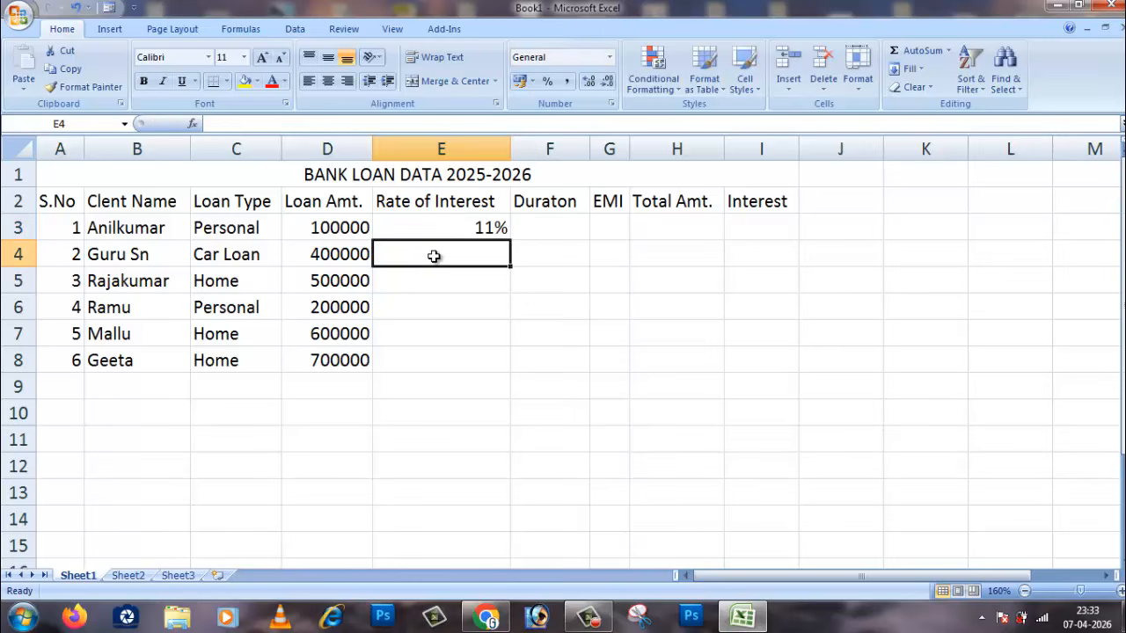
pyautogui.write('13%')
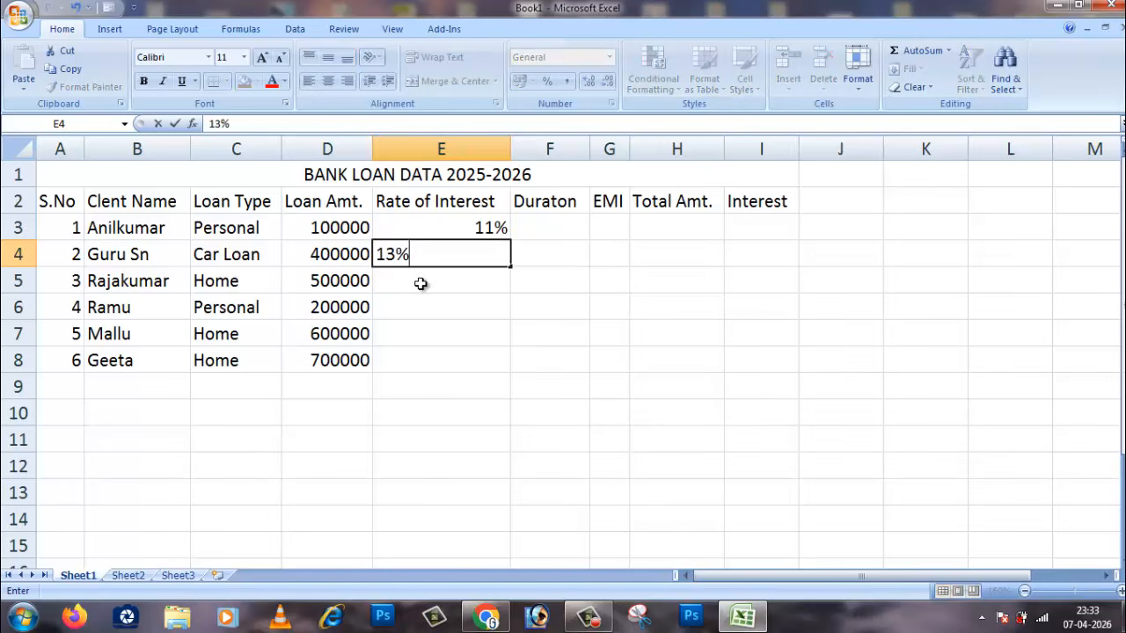
pyautogui.click(421, 283)
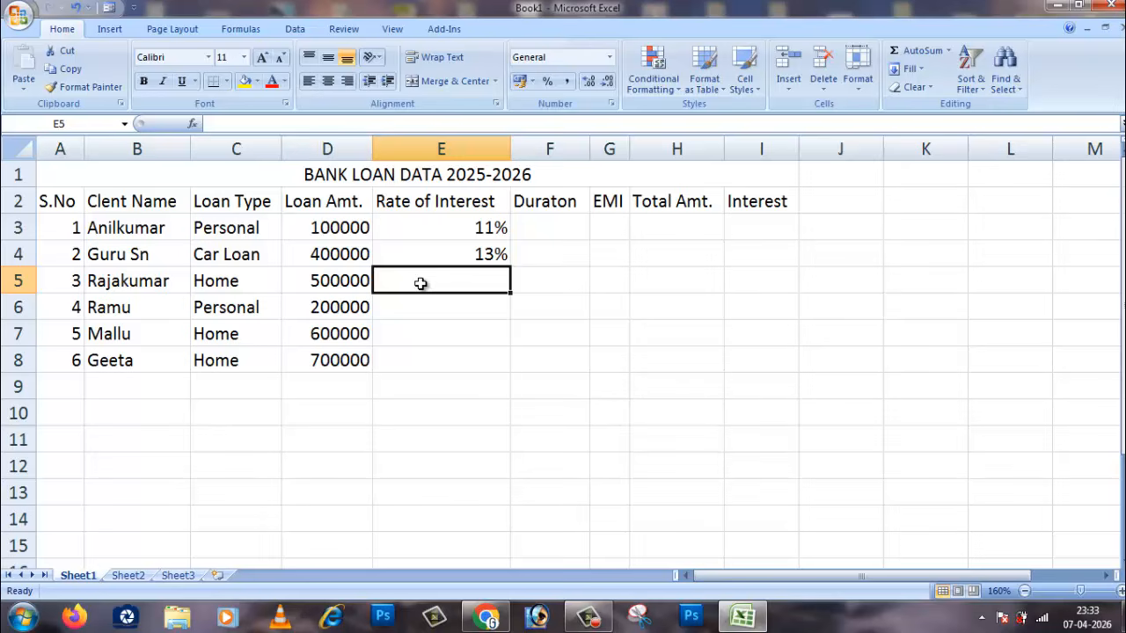
pyautogui.write('9%')
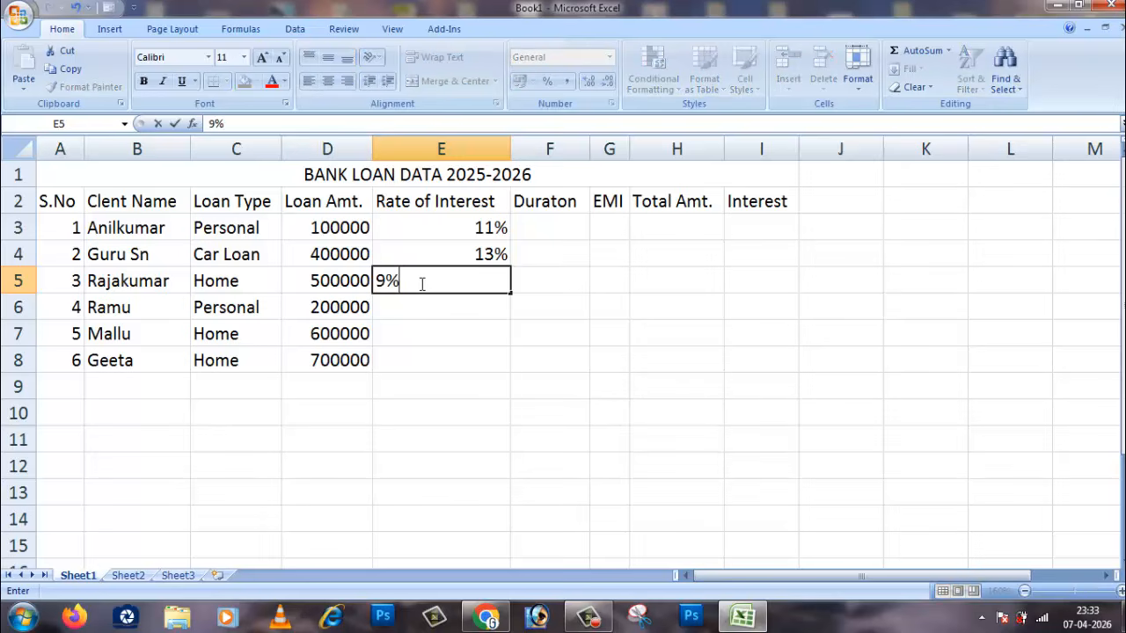
# - Enter interest rates of 11%, 9% and 10% for the last three loans in E6:E8
pyautogui.click(428, 311)
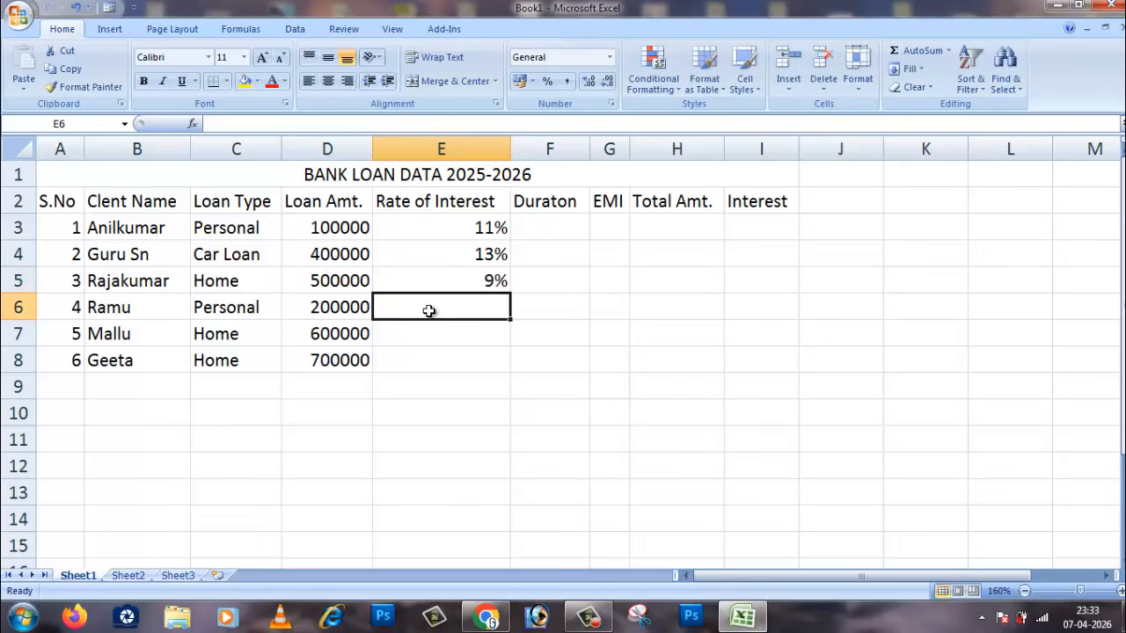
pyautogui.write('11')
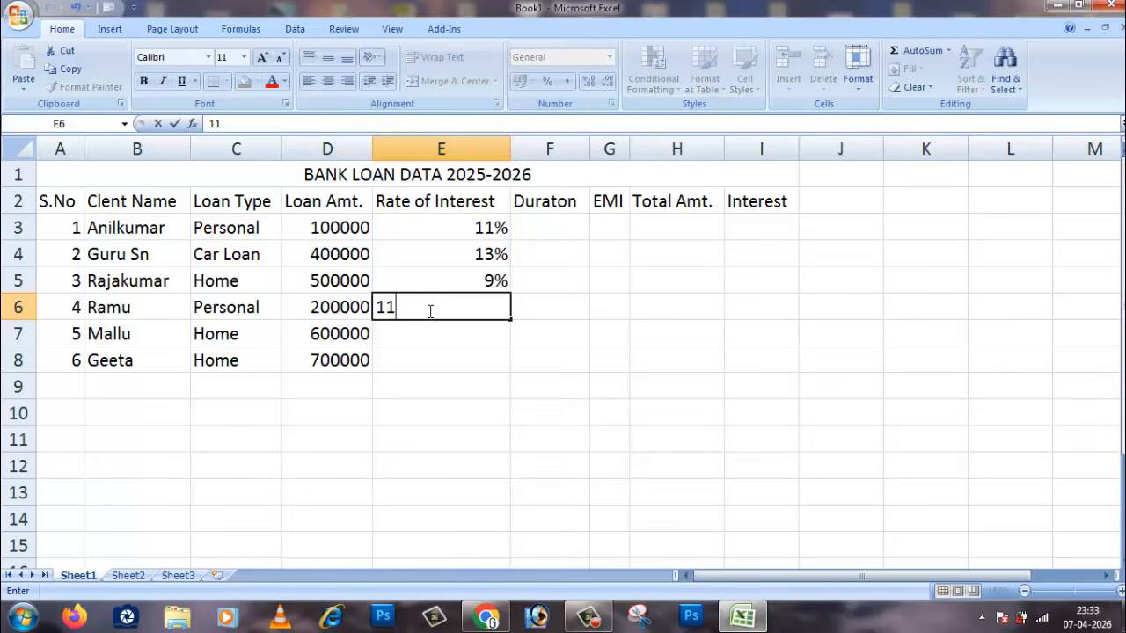
pyautogui.write('%')
pyautogui.click(432, 331)
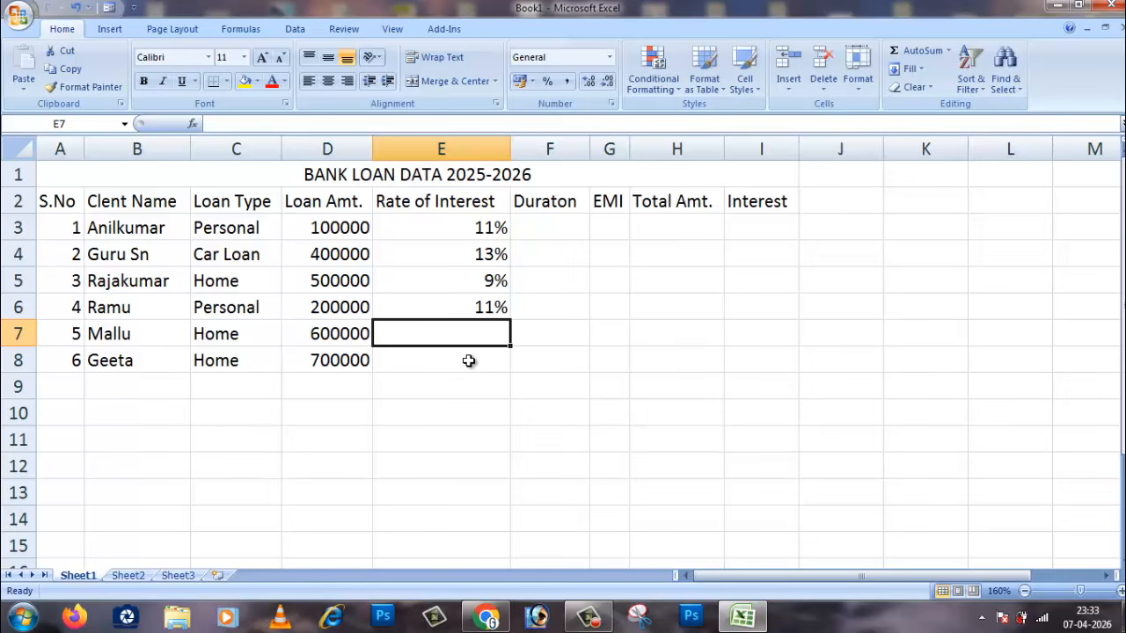
pyautogui.write('9')
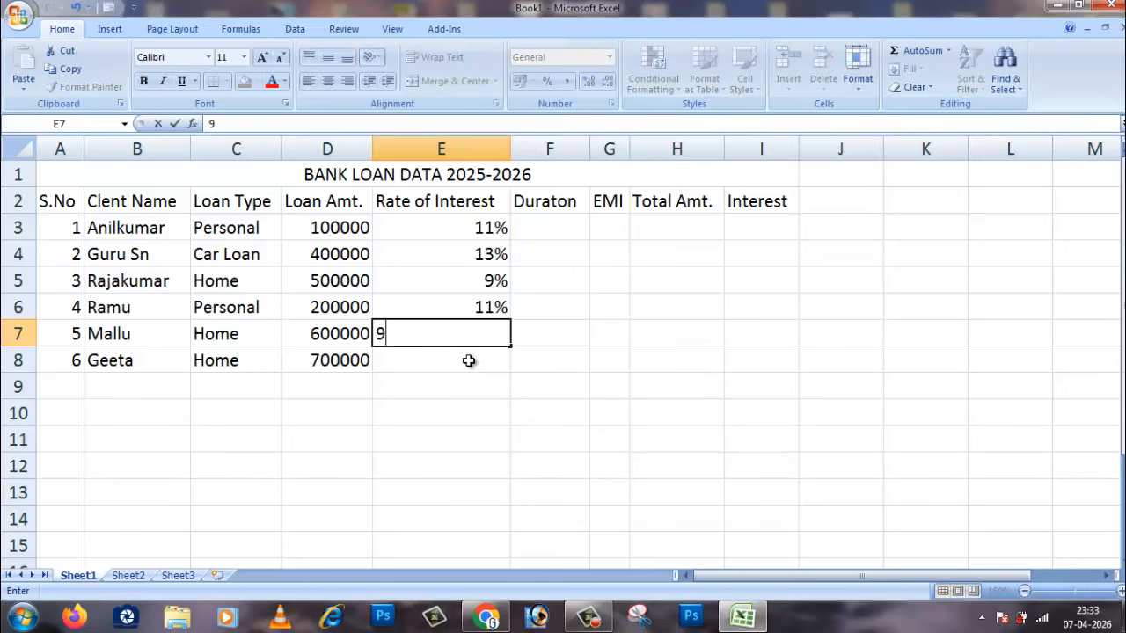
pyautogui.write('%')
pyautogui.click(469, 366)
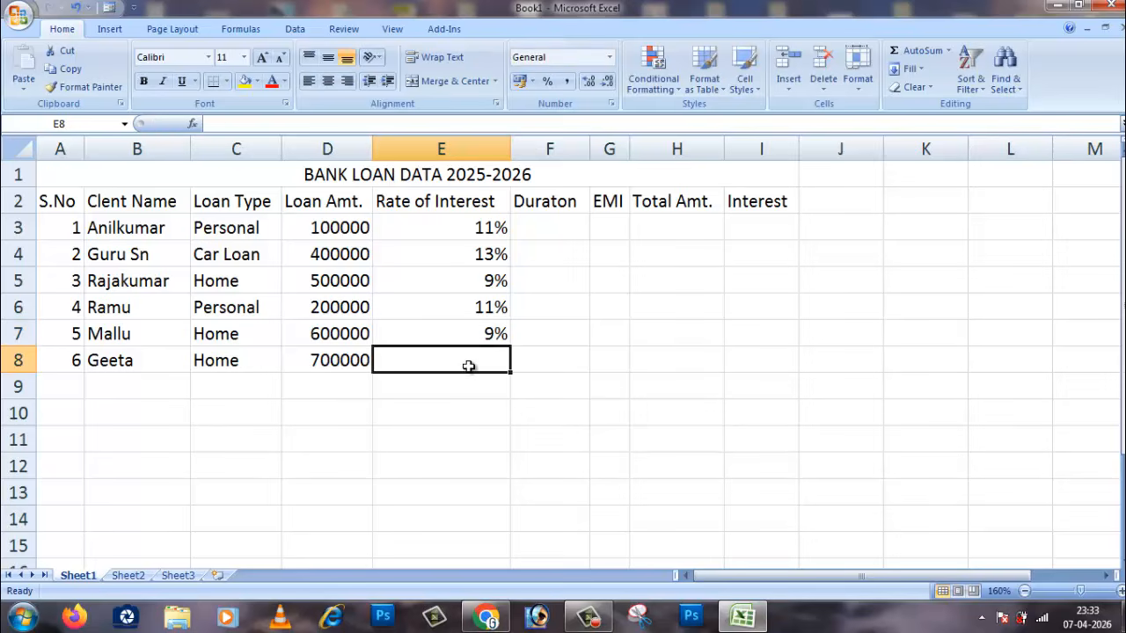
pyautogui.write('10')
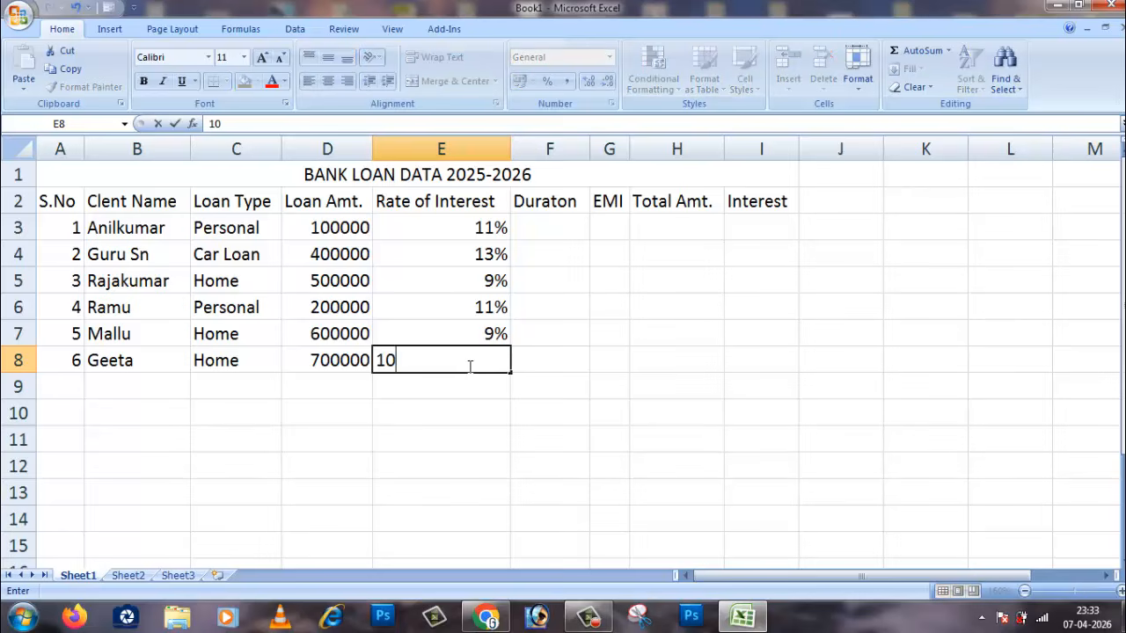
pyautogui.write('%')
pyautogui.click(475, 406)
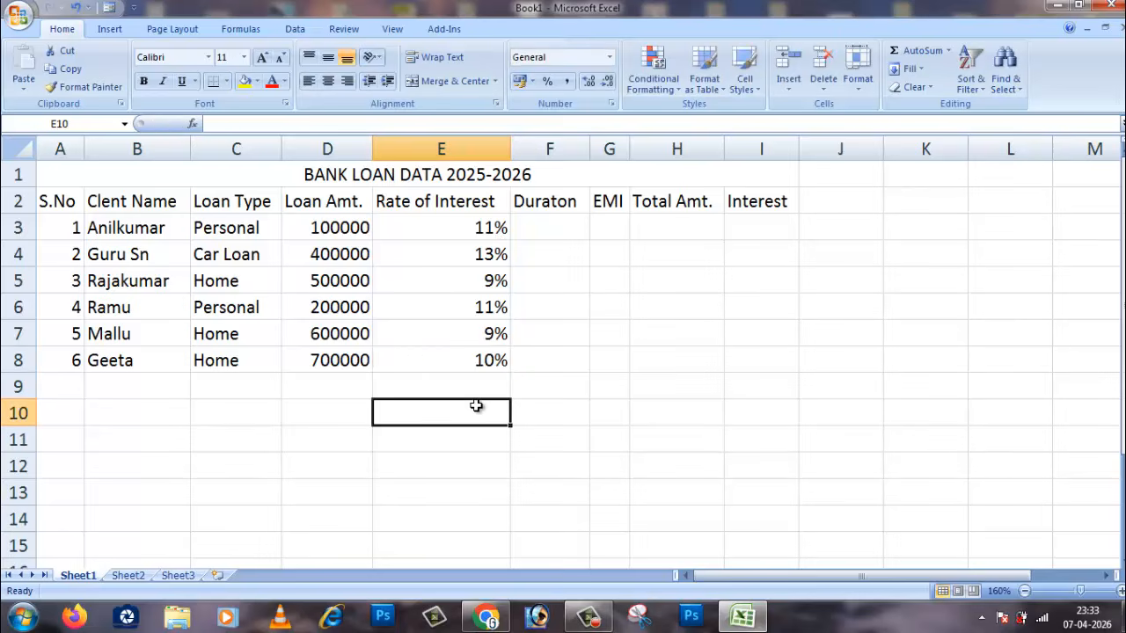
# - Enter durations of 2, 5 and 10 for the first three loans in F3:F5
pyautogui.click(547, 226)
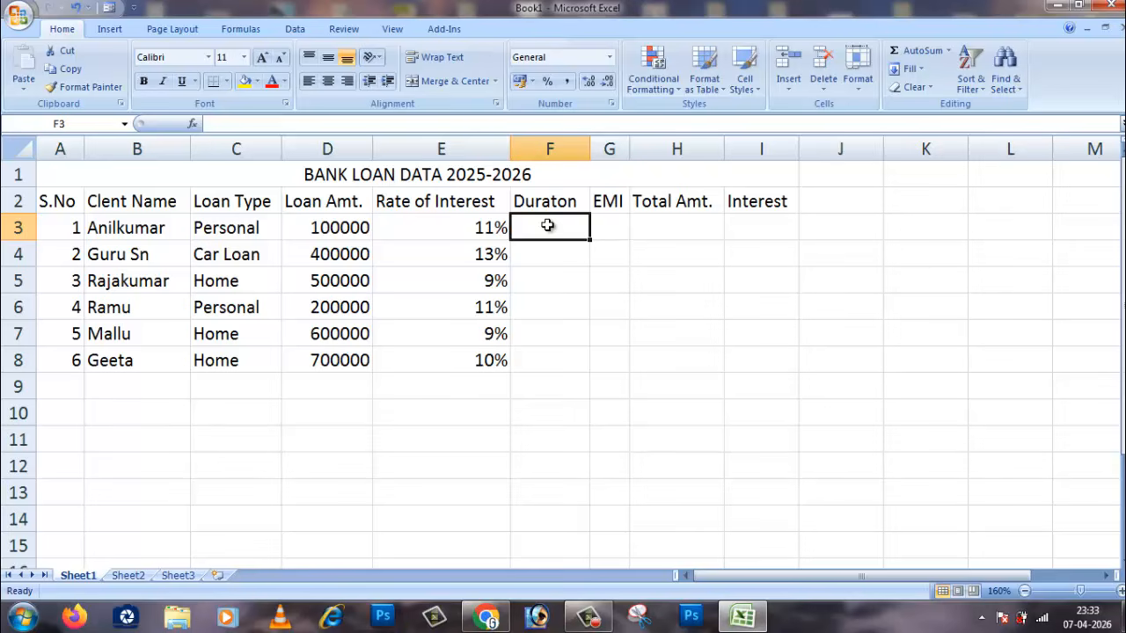
pyautogui.write('2')
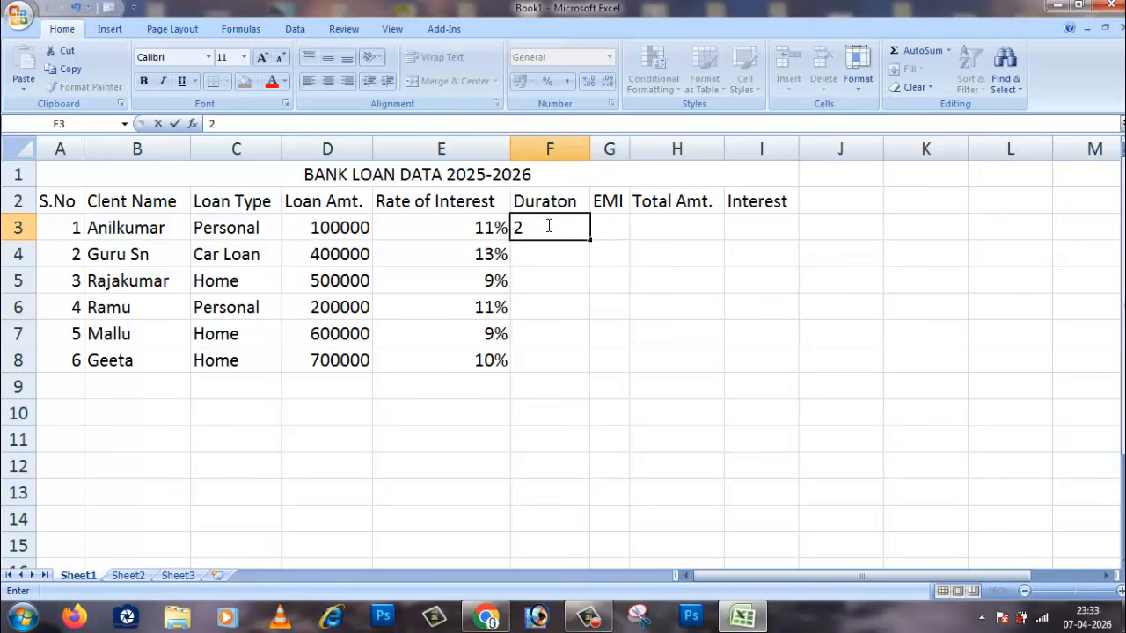
pyautogui.press('Return')
pyautogui.write('5')
pyautogui.press('Return')
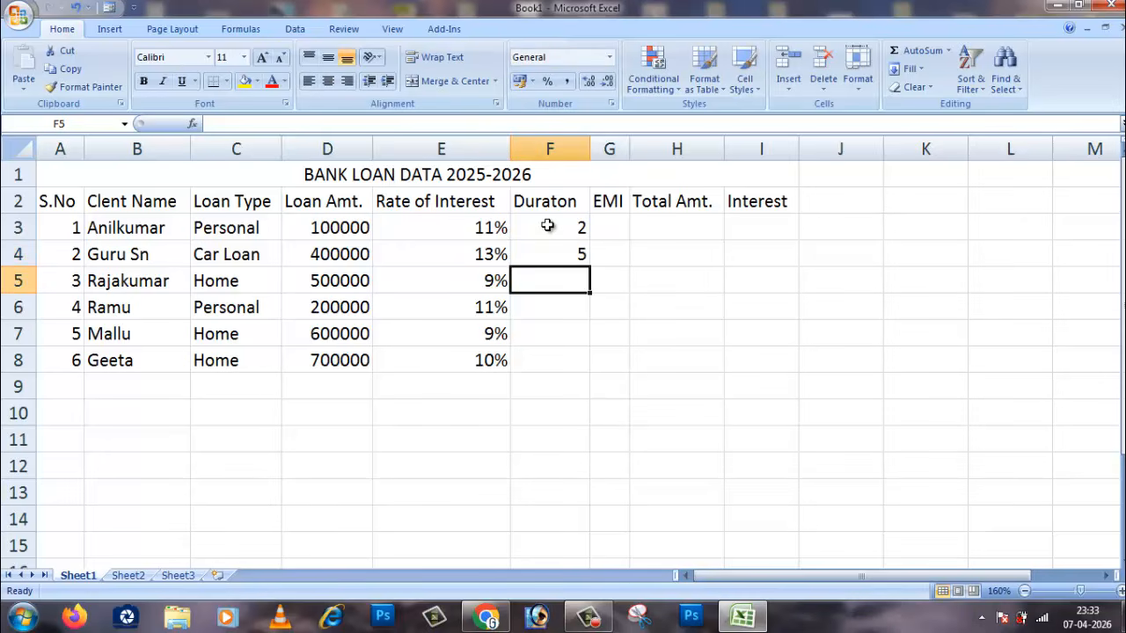
pyautogui.write('10')
pyautogui.press('Return')
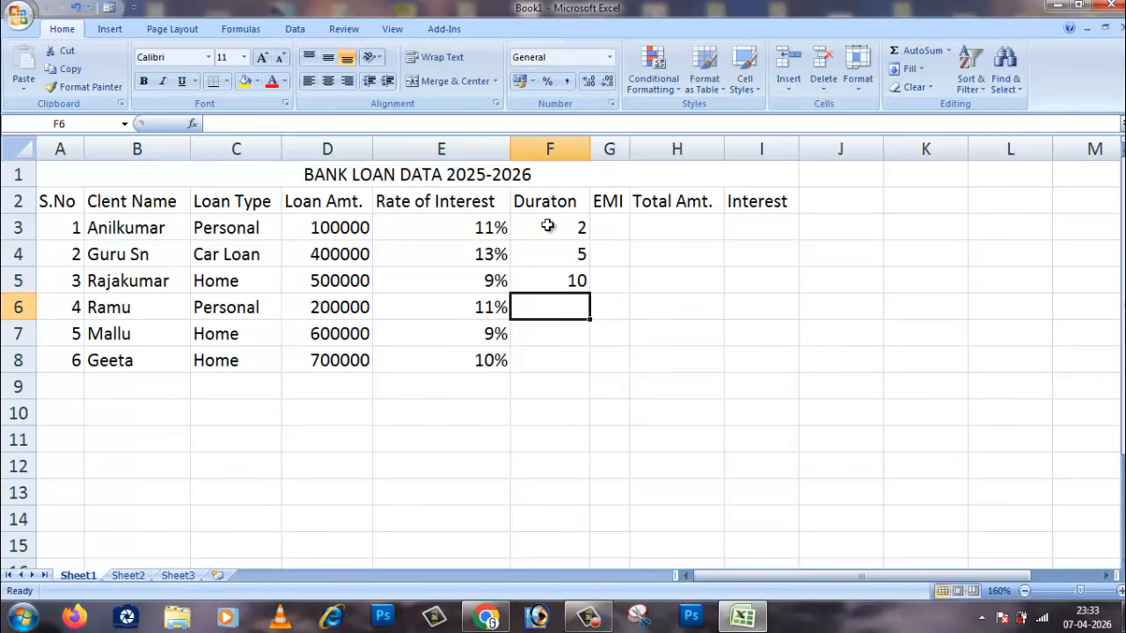
# - Enter durations of 1, 6 and 3 for the last three loans in F6:F8
pyautogui.write('1')
pyautogui.press('Return')
pyautogui.write('6')
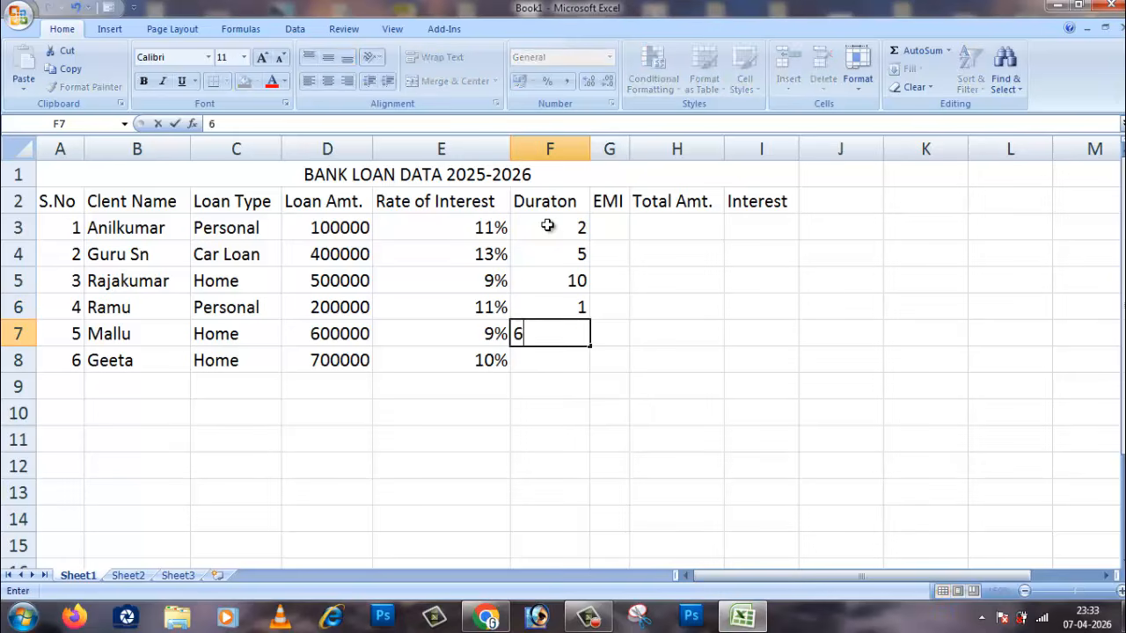
pyautogui.press('Tab')
pyautogui.write('3')
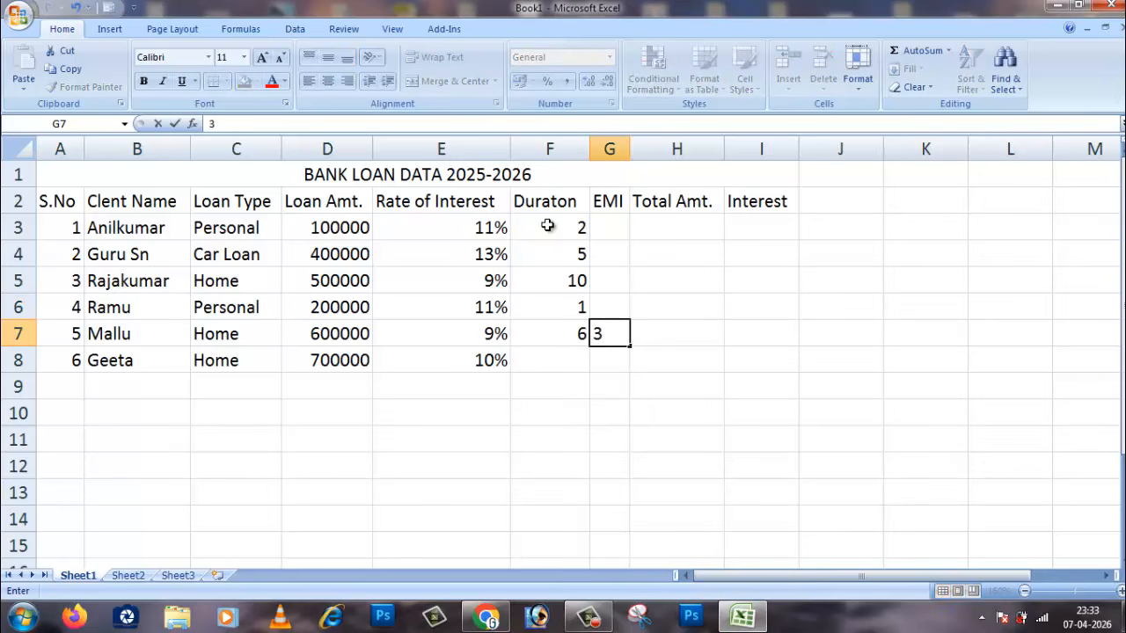
pyautogui.press('BackSpace')
pyautogui.click(553, 361)
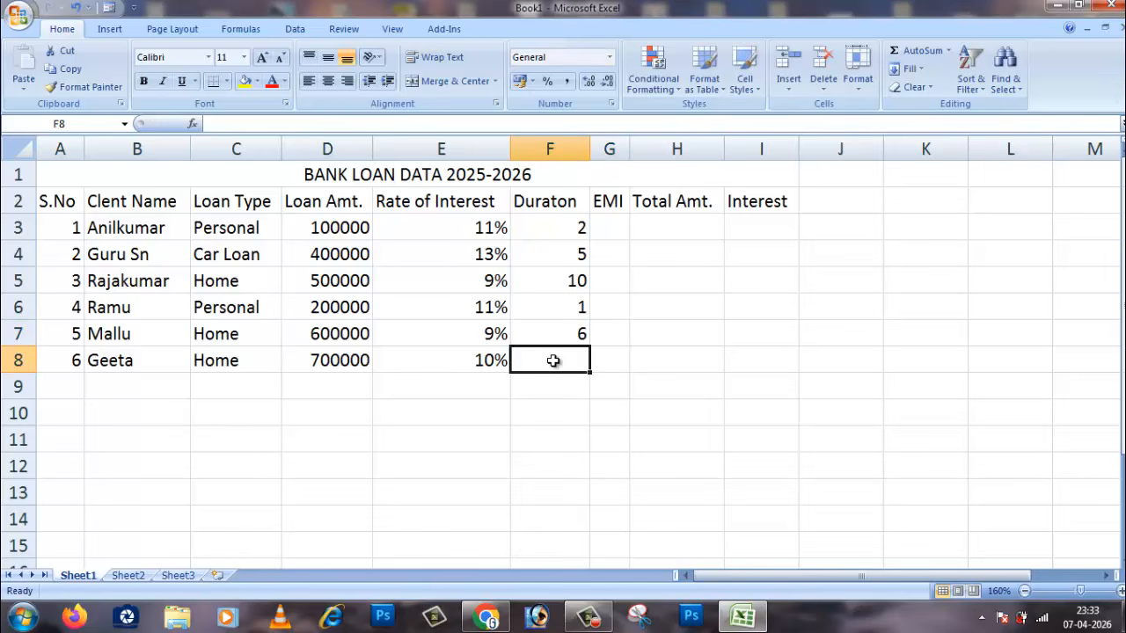
pyautogui.write('3')
pyautogui.click(579, 413)
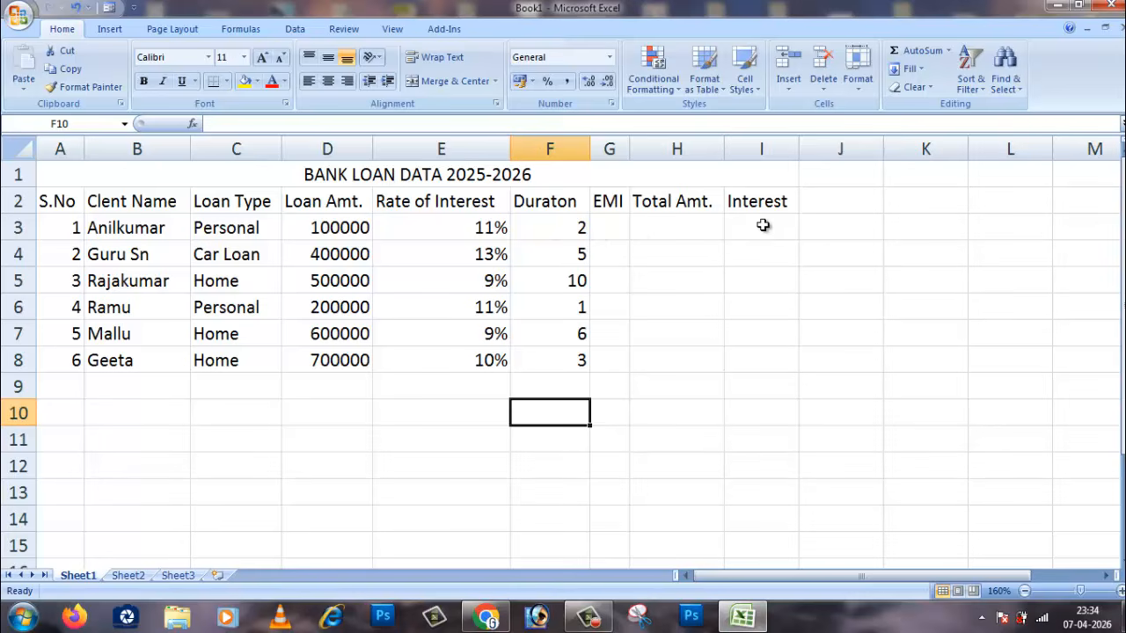
# - Calculate the first loan's EMI in G3 with the formula =PMT(E3/12,F3*12,D3)
pyautogui.click(608, 232)
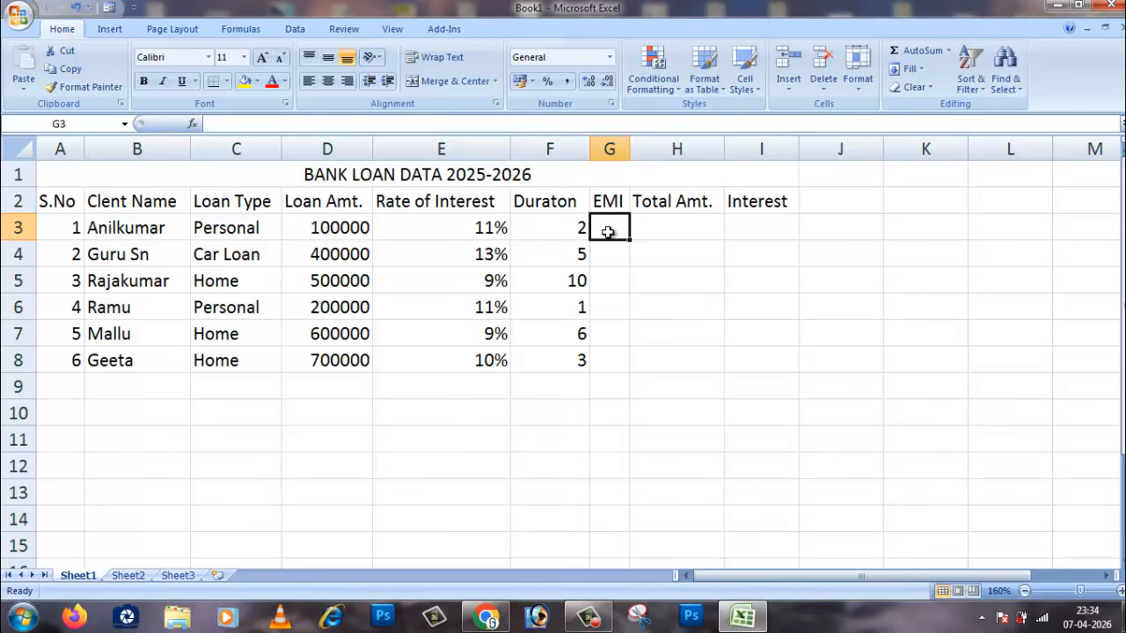
pyautogui.click(609, 248)
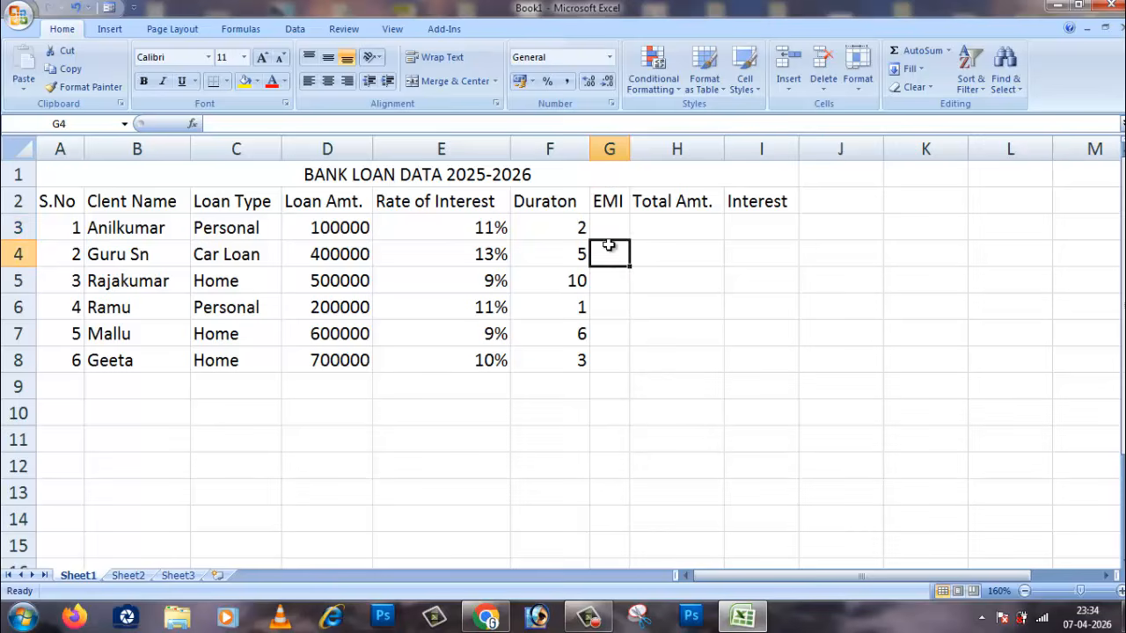
pyautogui.click(610, 232)
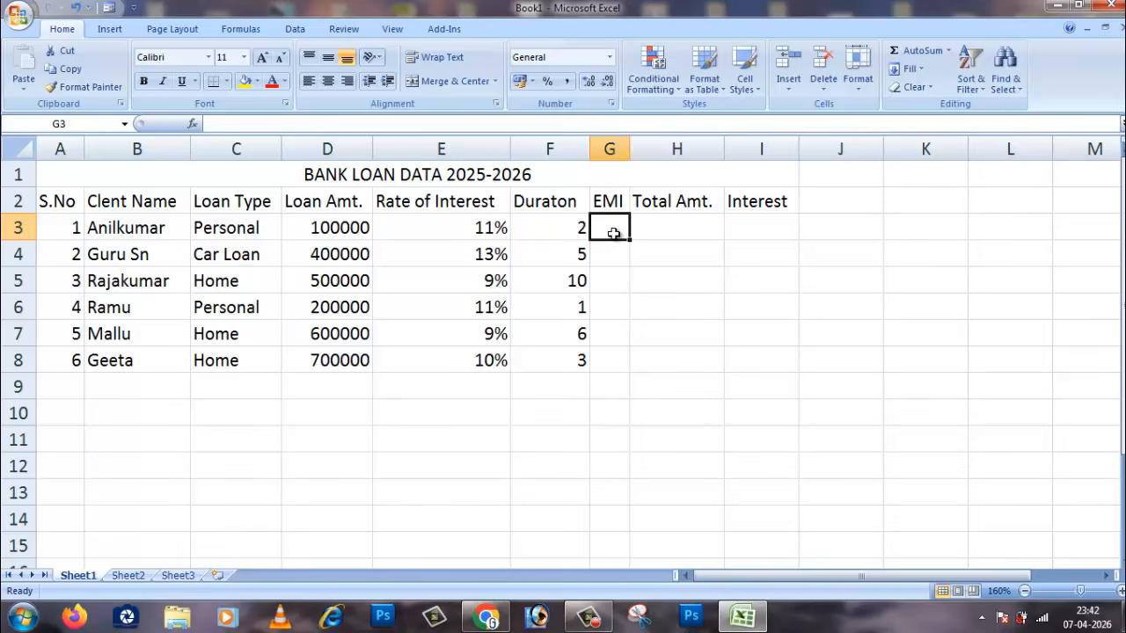
pyautogui.write('=')
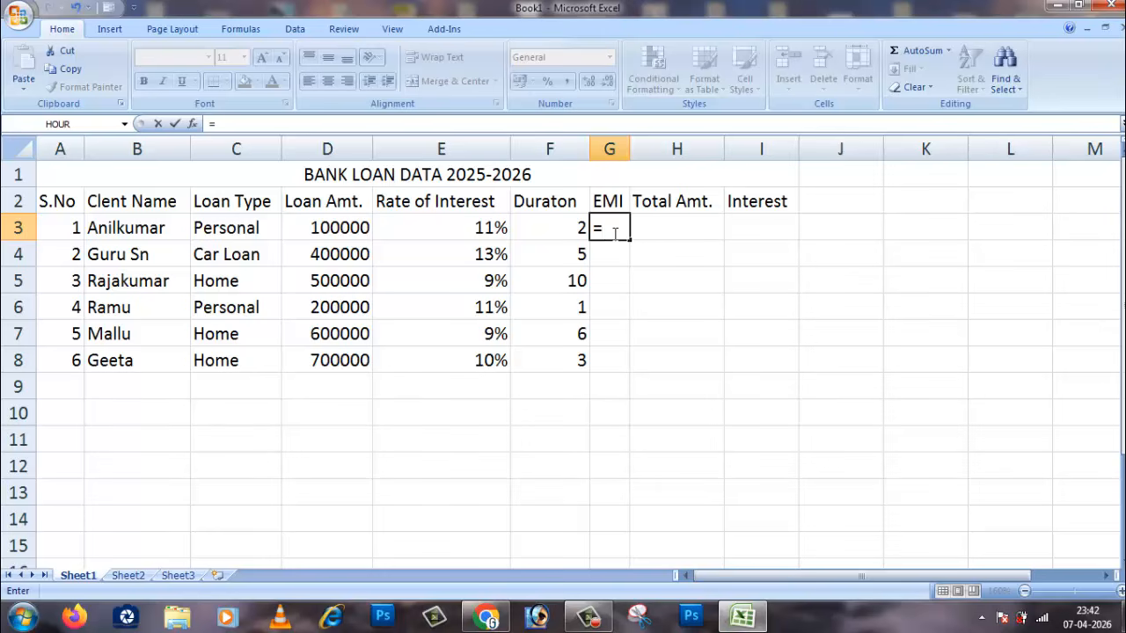
pyautogui.write('PMT')
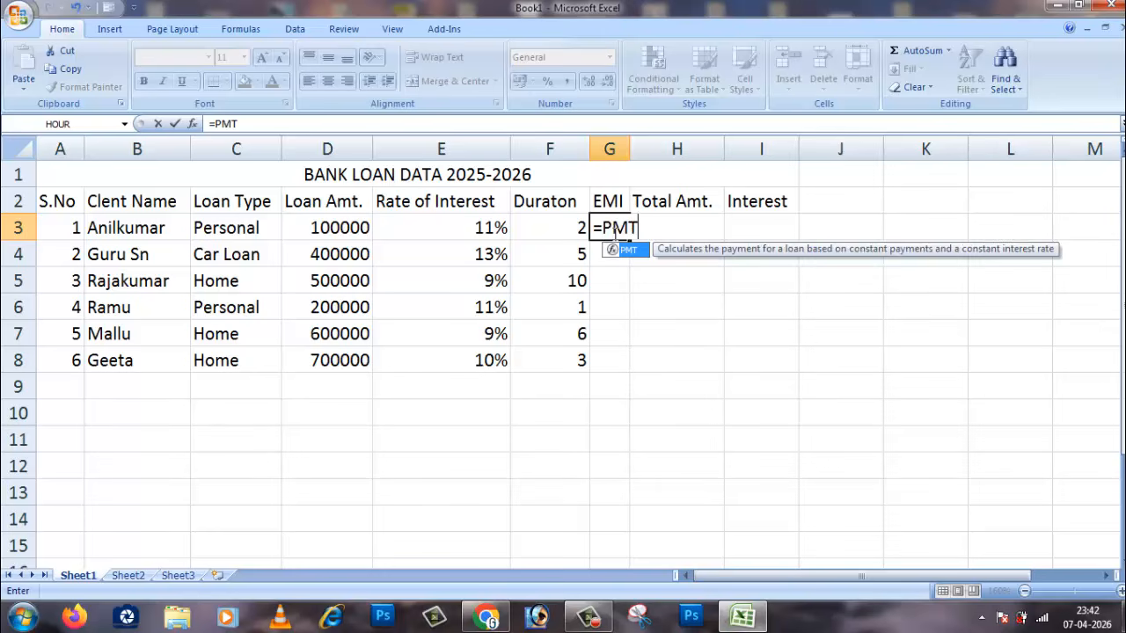
pyautogui.write('(')
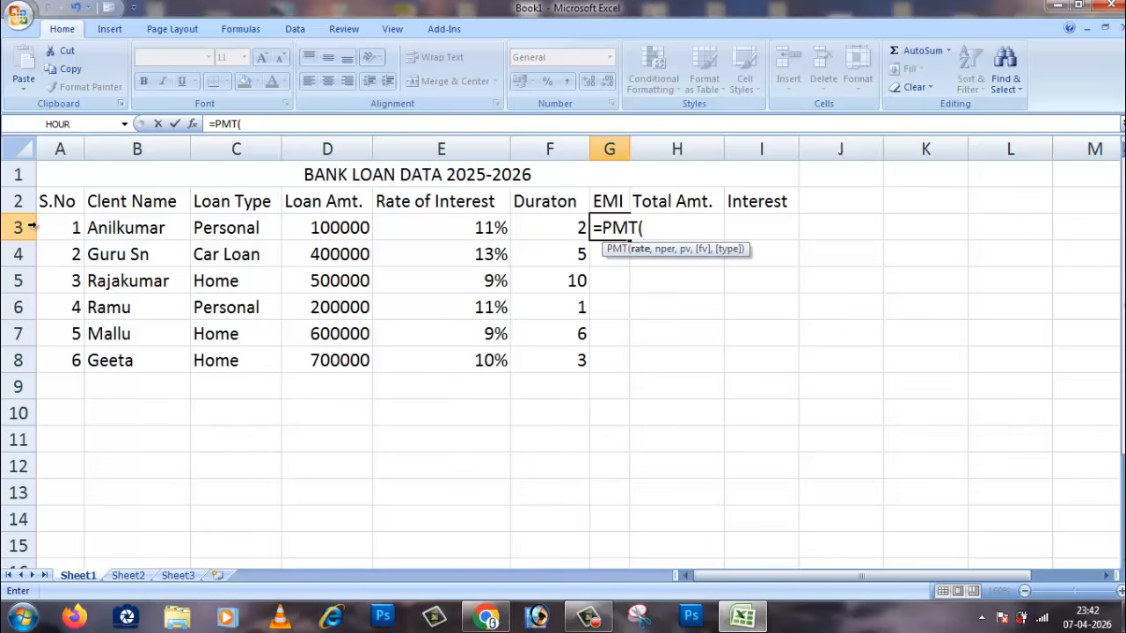
pyautogui.click(469, 228)
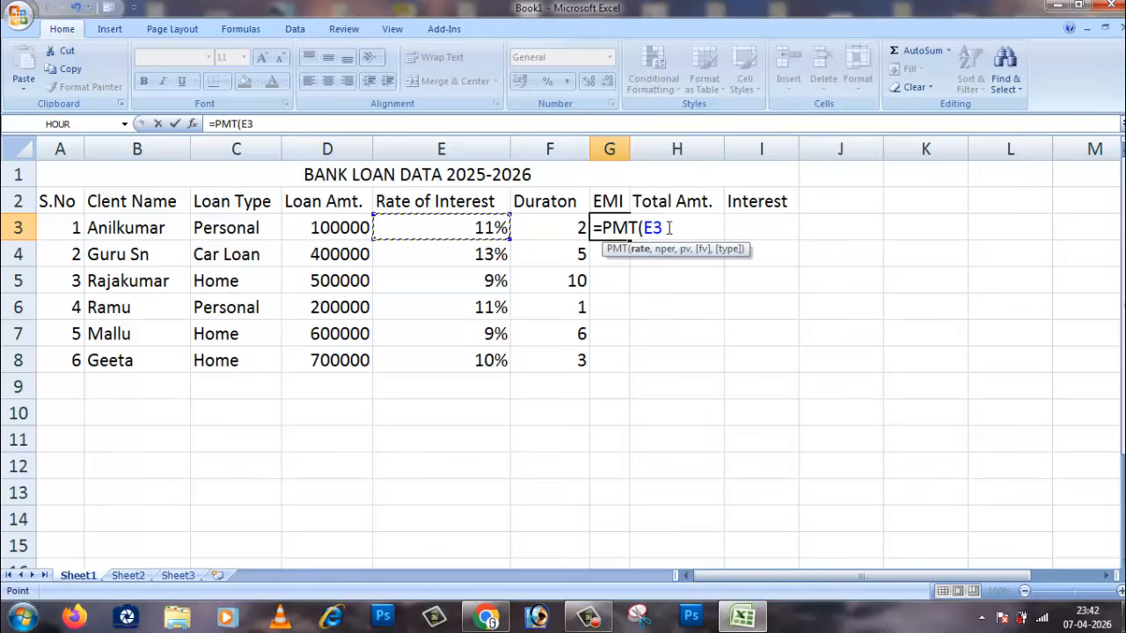
pyautogui.write('/12,')
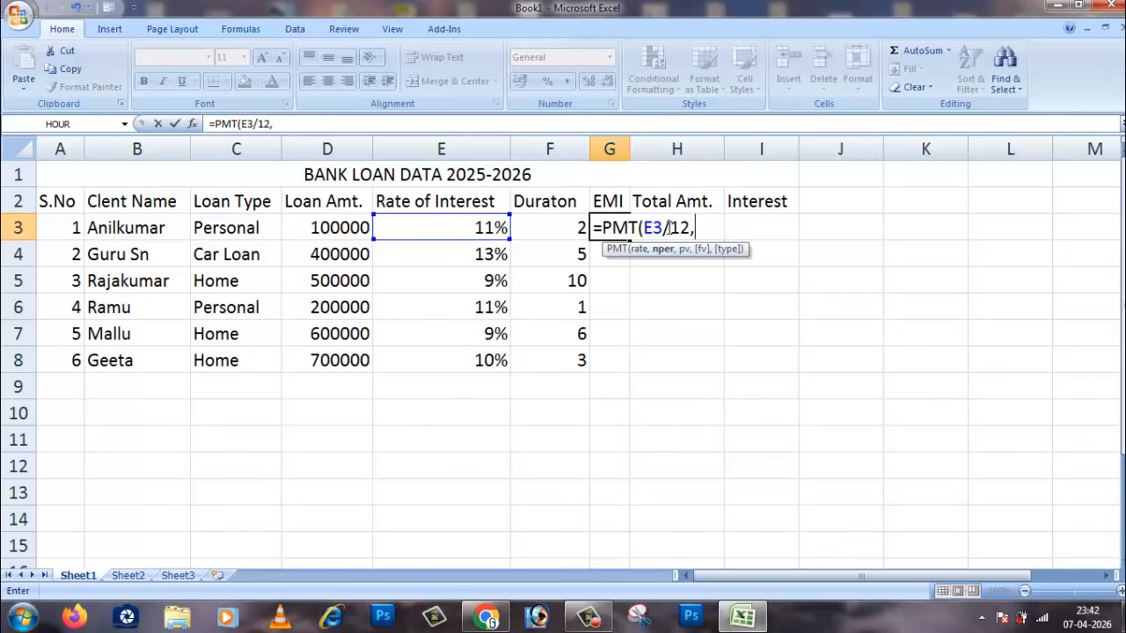
pyautogui.click(562, 231)
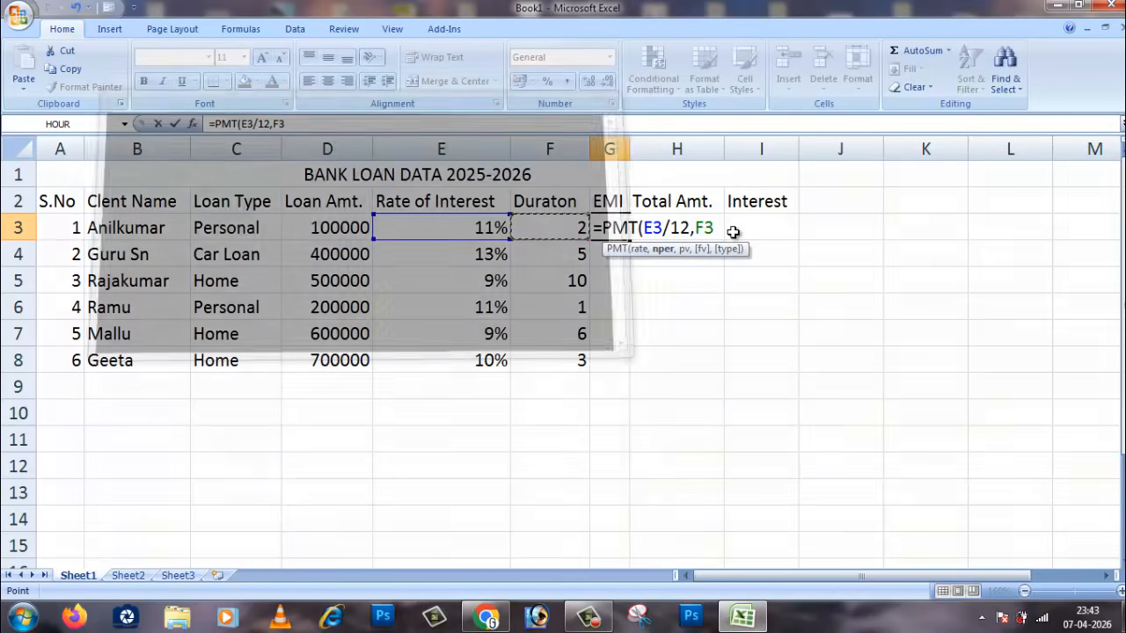
pyautogui.write('*12')
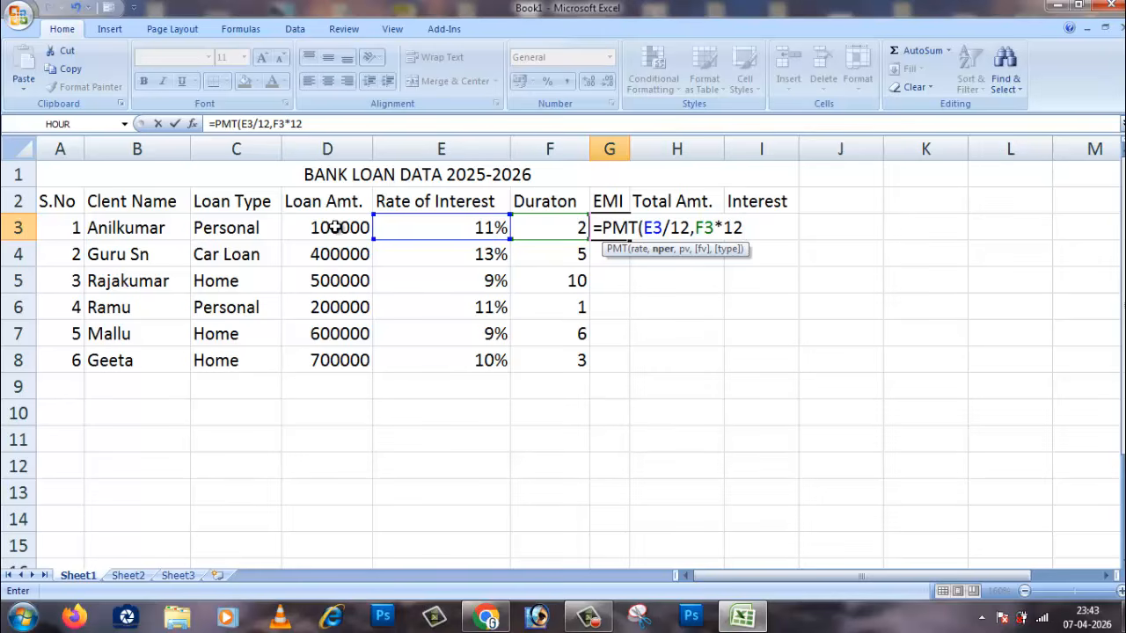
pyautogui.write(',')
pyautogui.click(335, 227)
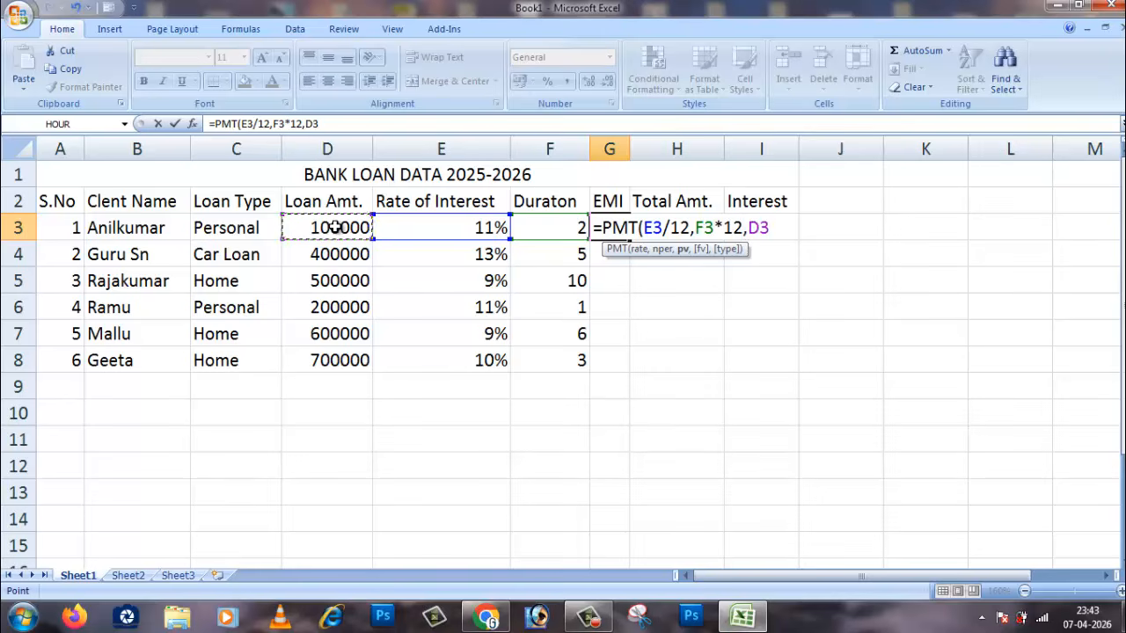
pyautogui.press('Return')
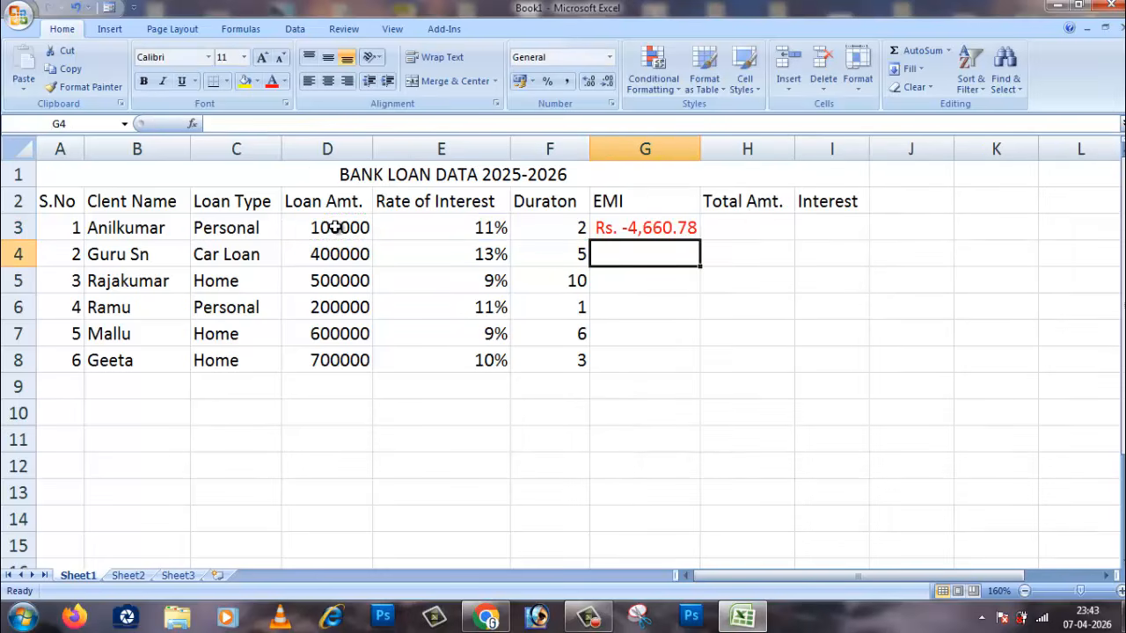
# - Negate the EMI formula in G3 so it reads =-PMT(E3/12,F3*12,D3)
pyautogui.click(668, 229)
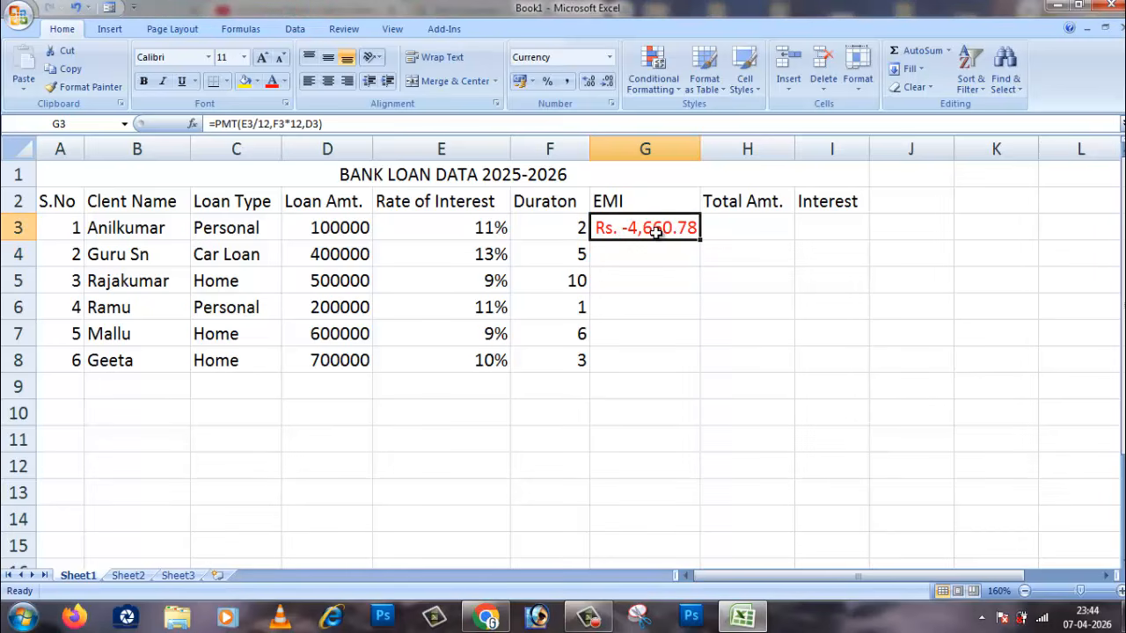
pyautogui.doubleClick(655, 231)
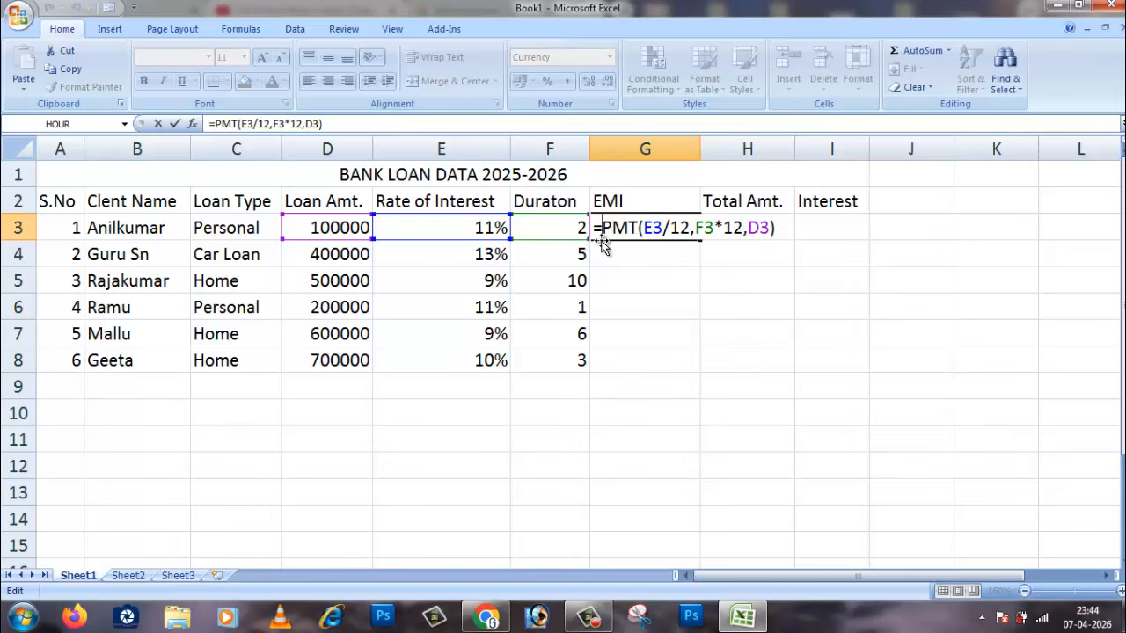
pyautogui.write('-')
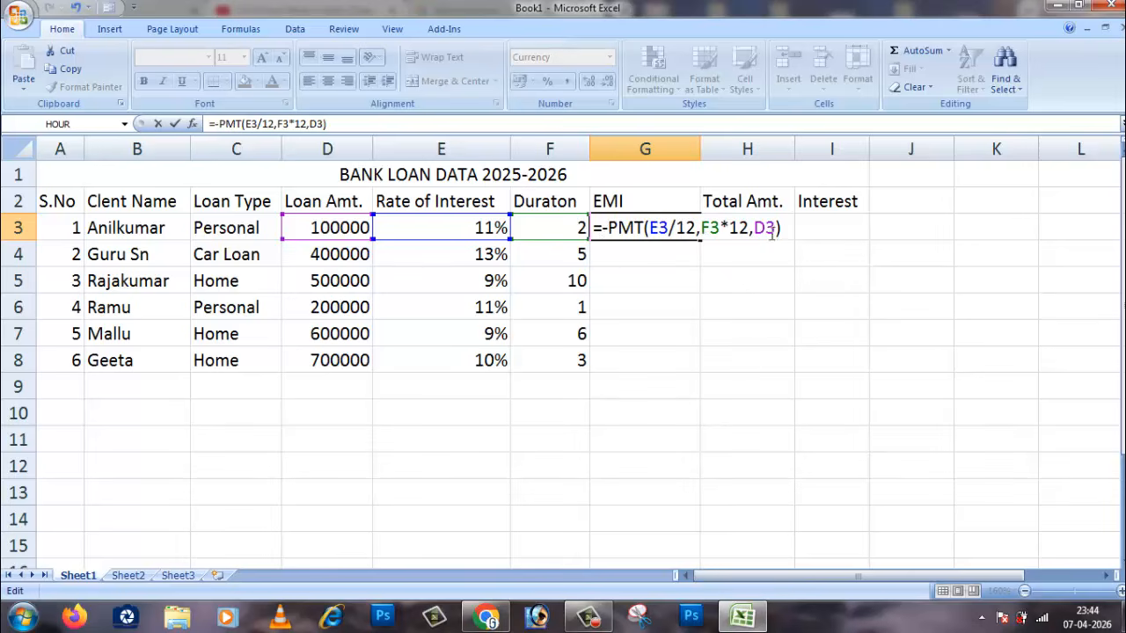
pyautogui.press('Return')
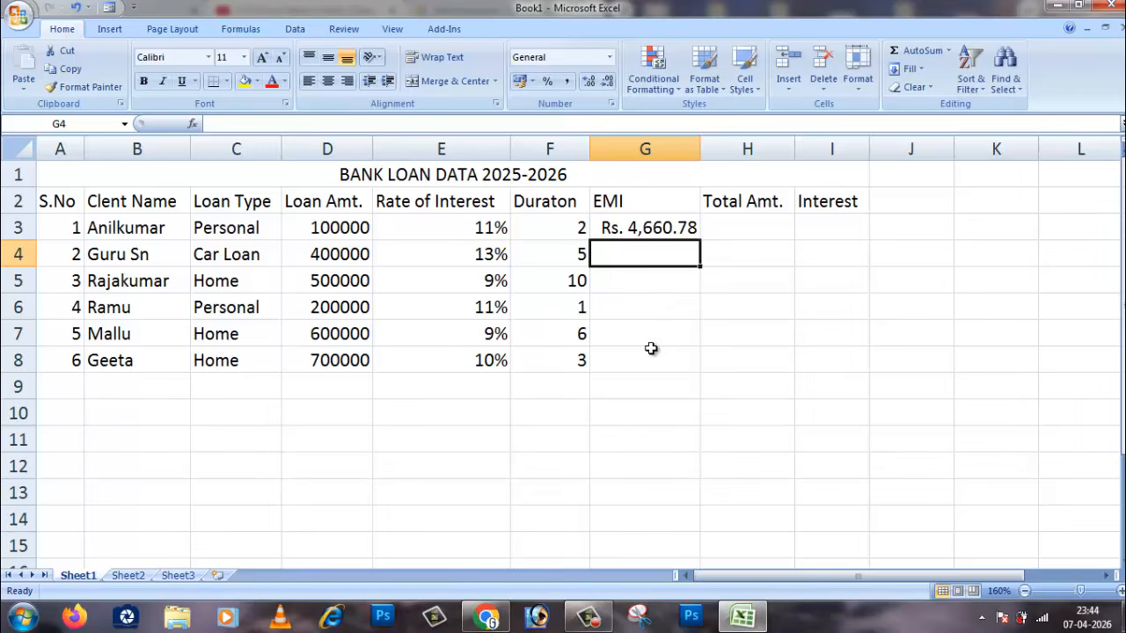
# - Fill the EMI formula from G3 down to G8 and widen column G to fit the amounts
pyautogui.click(675, 227)
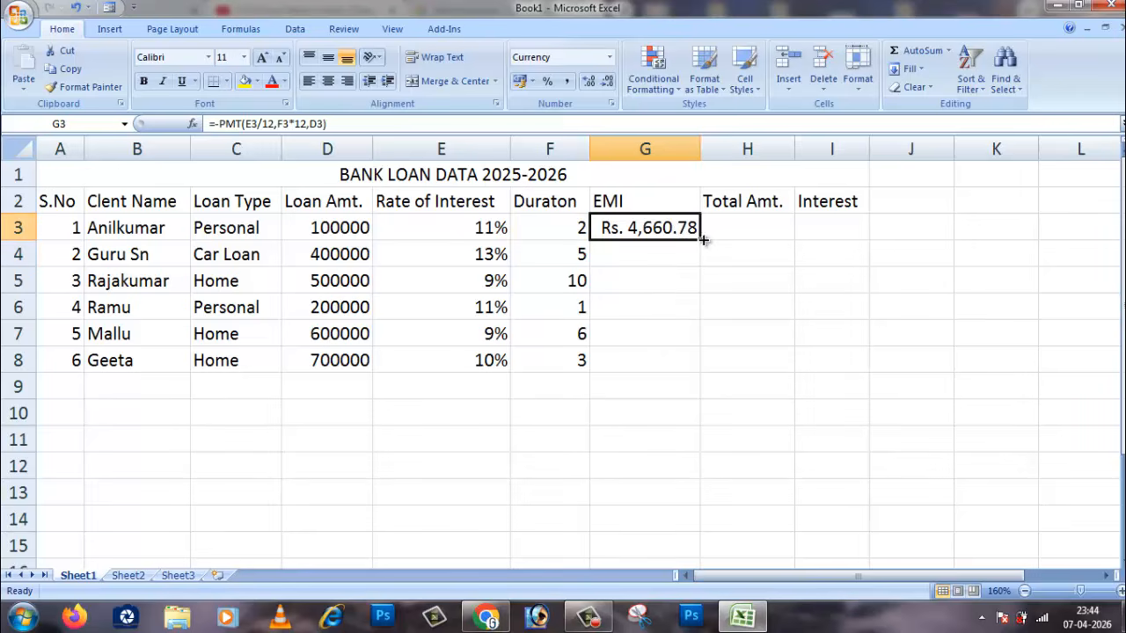
pyautogui.moveTo(699, 238); pyautogui.dragTo(697, 370)
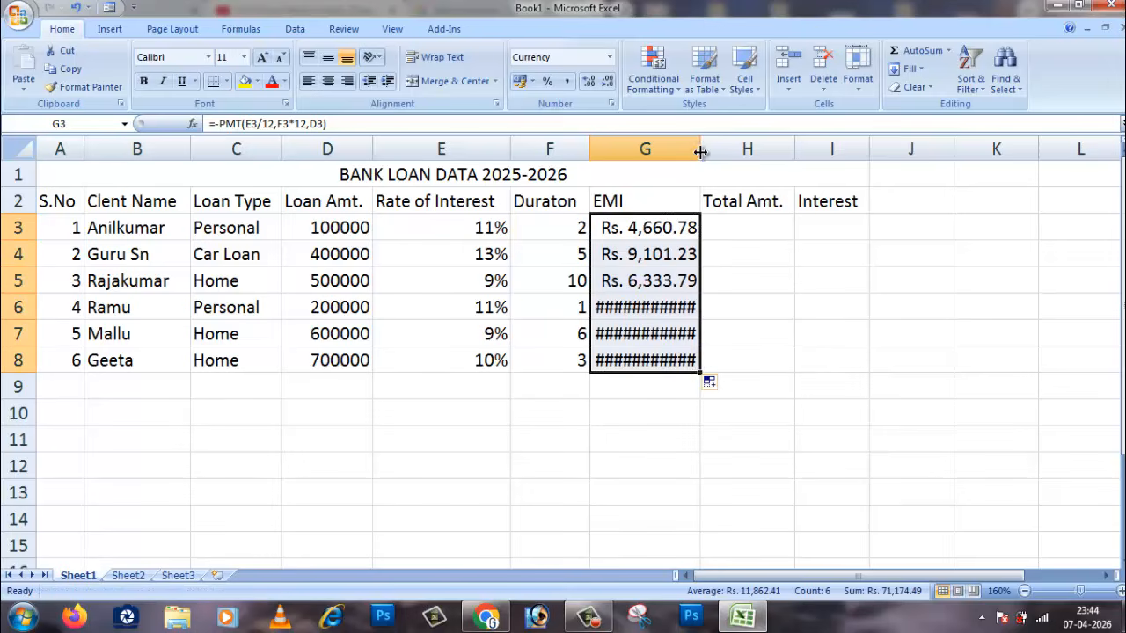
pyautogui.moveTo(701, 150); pyautogui.dragTo(711, 156)
pyautogui.click(747, 410)
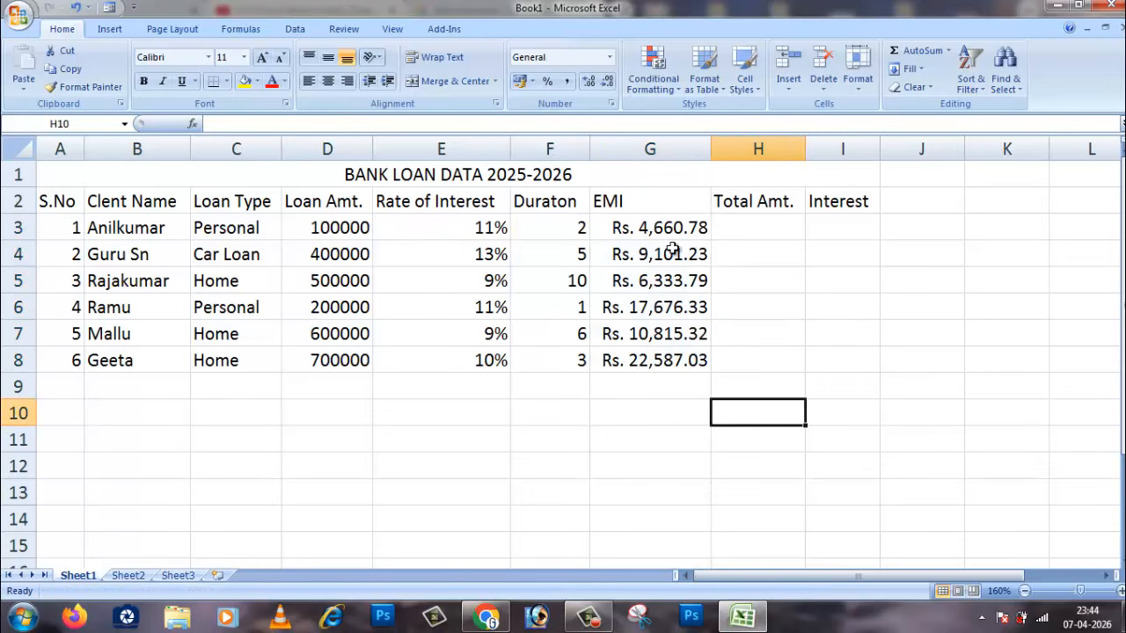
# - Calculate the first loan's total amount in H3 with the formula =G3*F3*12
pyautogui.click(758, 236)
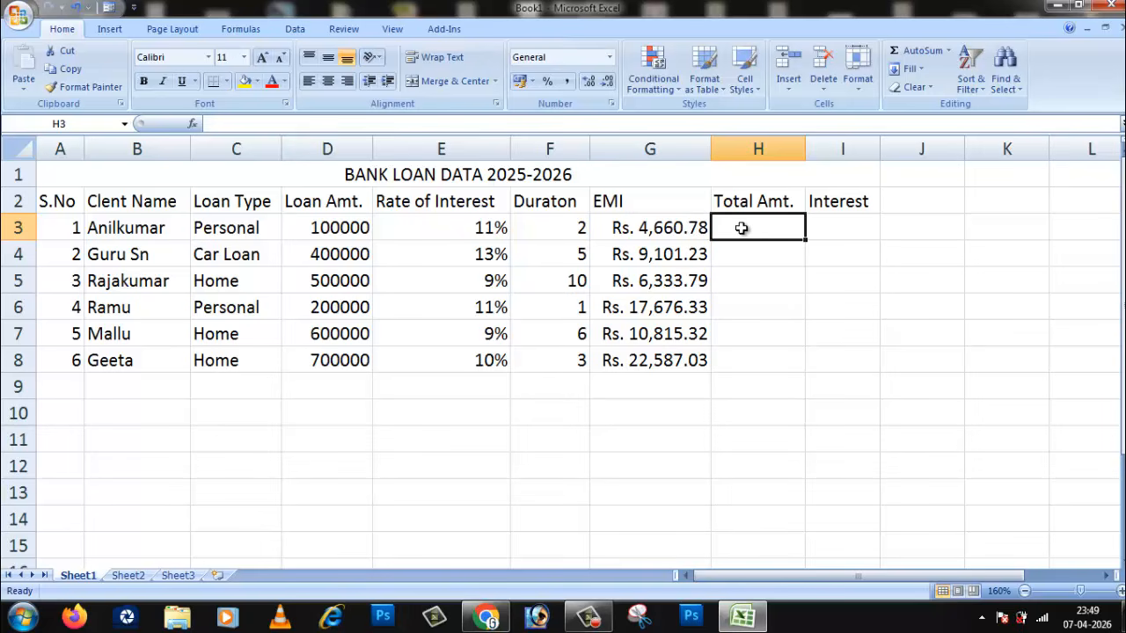
pyautogui.click(623, 229)
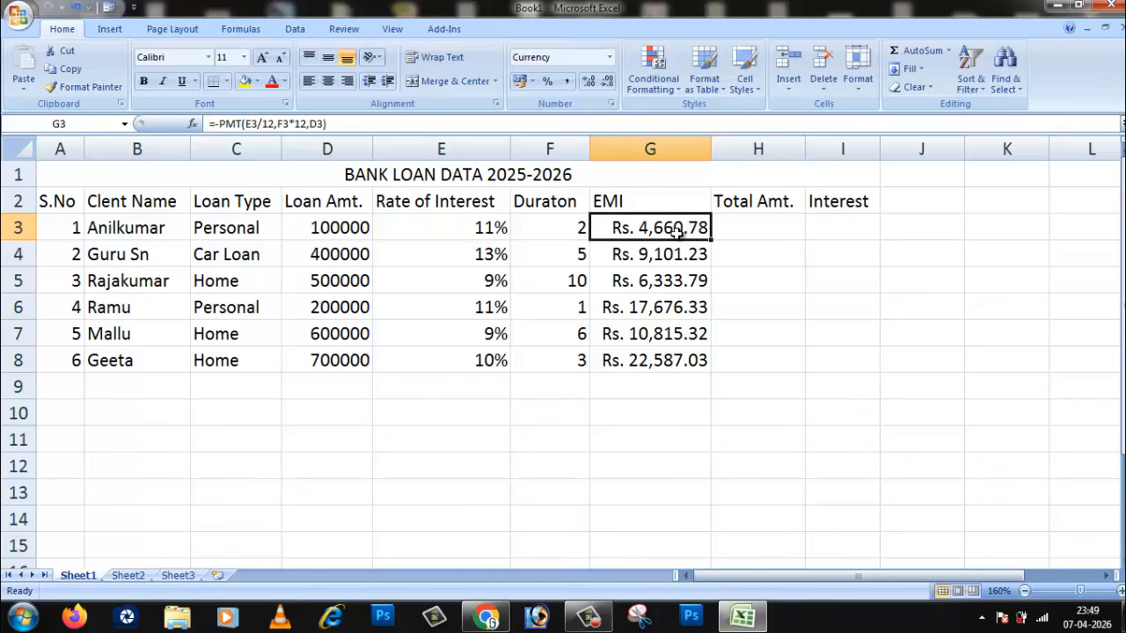
pyautogui.click(740, 232)
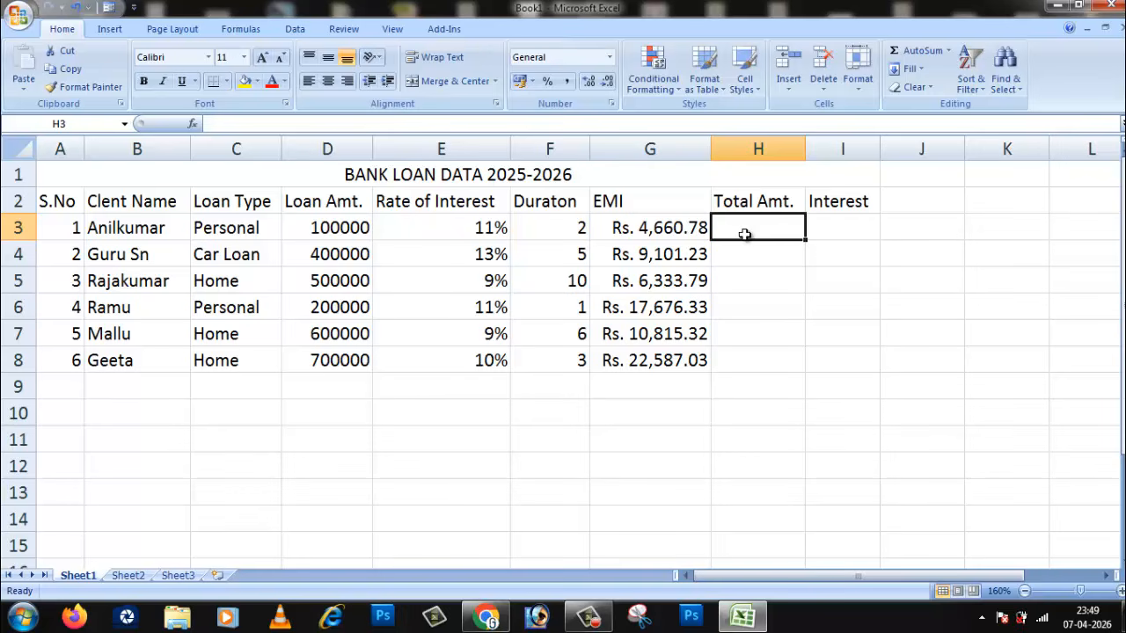
pyautogui.write('=')
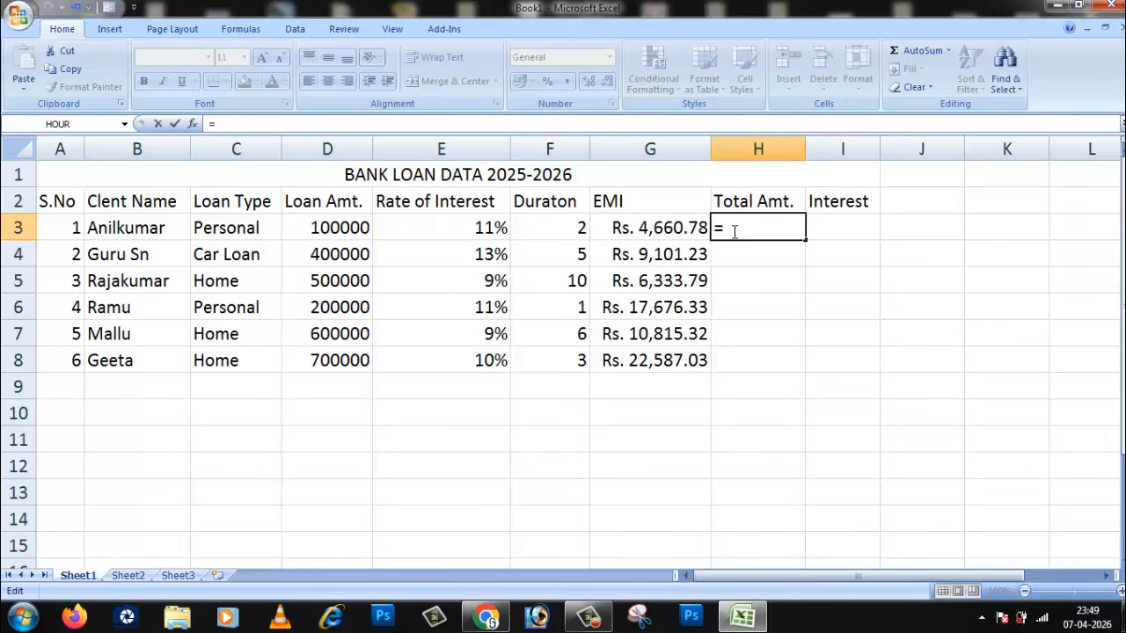
pyautogui.click(647, 229)
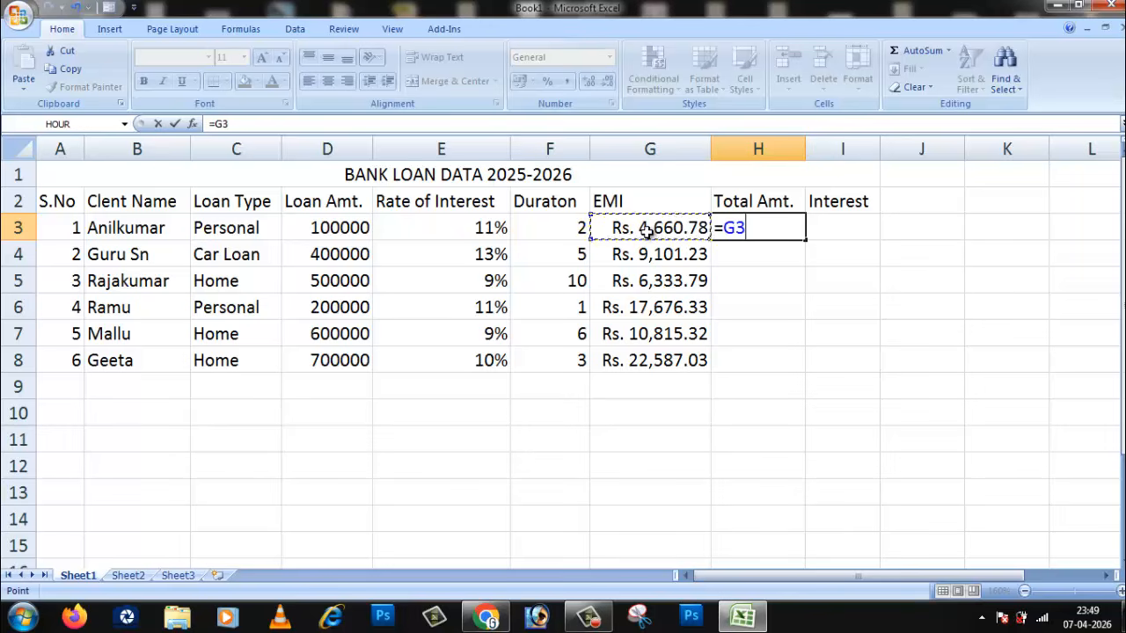
pyautogui.write('*')
pyautogui.click(563, 228)
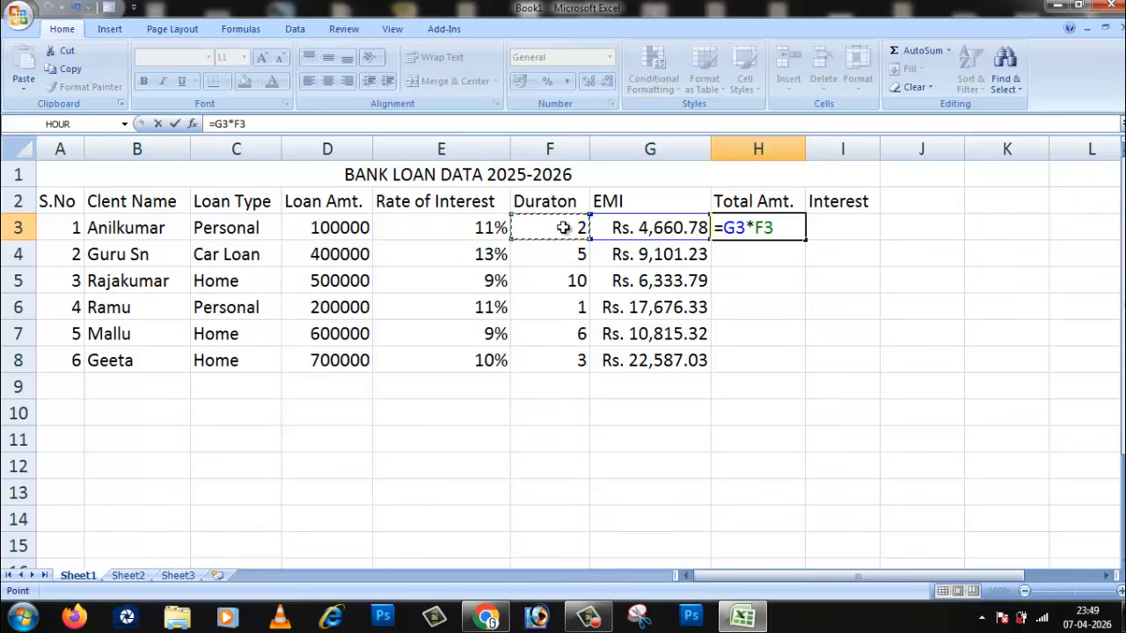
pyautogui.write('*12')
pyautogui.press('Return')
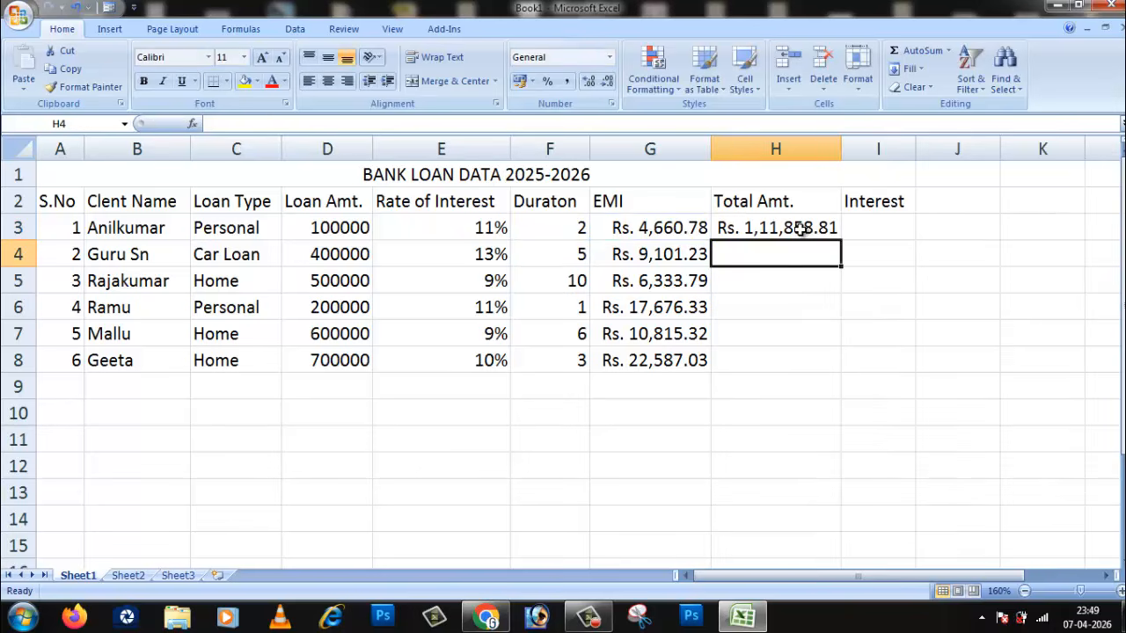
pyautogui.click(805, 275)
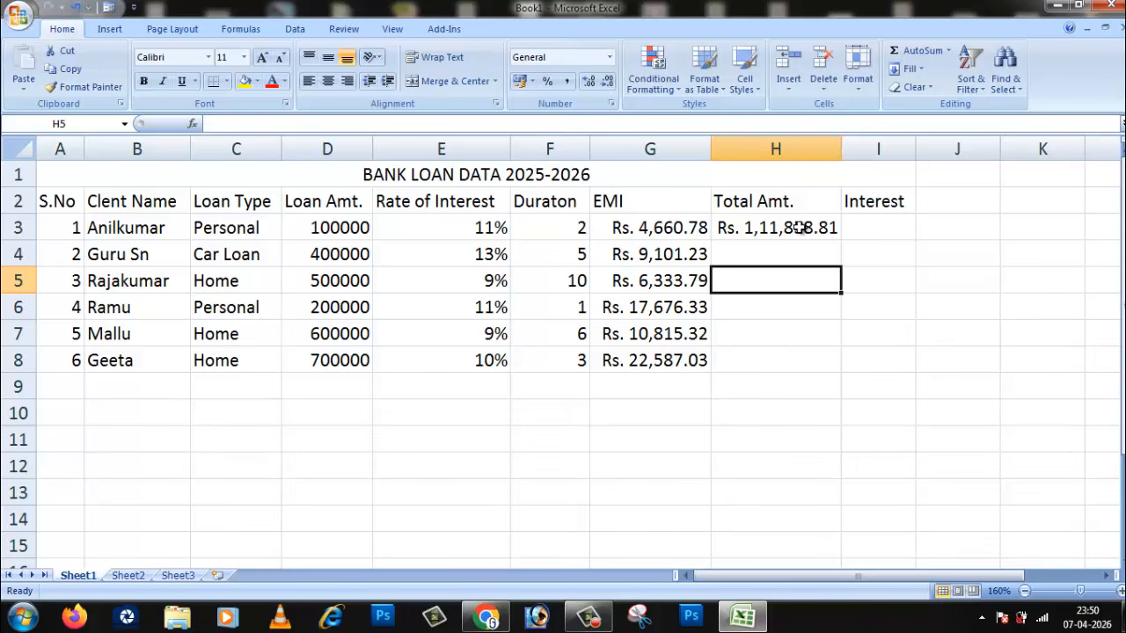
# - Fill the total amount formula from H3 down to H8
pyautogui.click(879, 225)
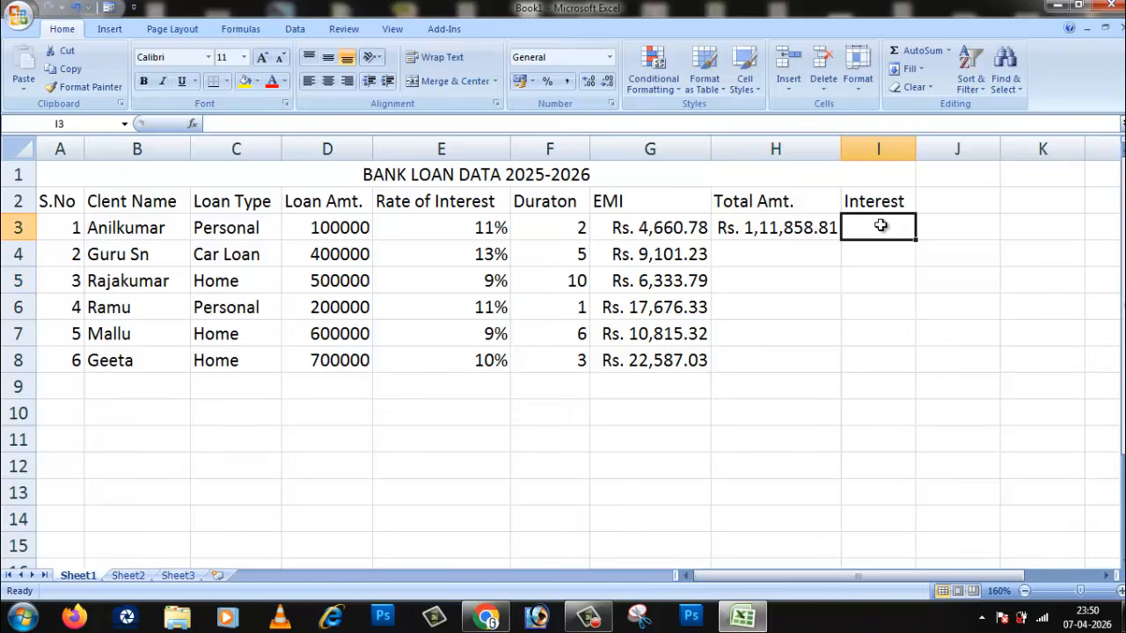
pyautogui.click(822, 229)
pyautogui.moveTo(841, 240); pyautogui.dragTo(837, 370)
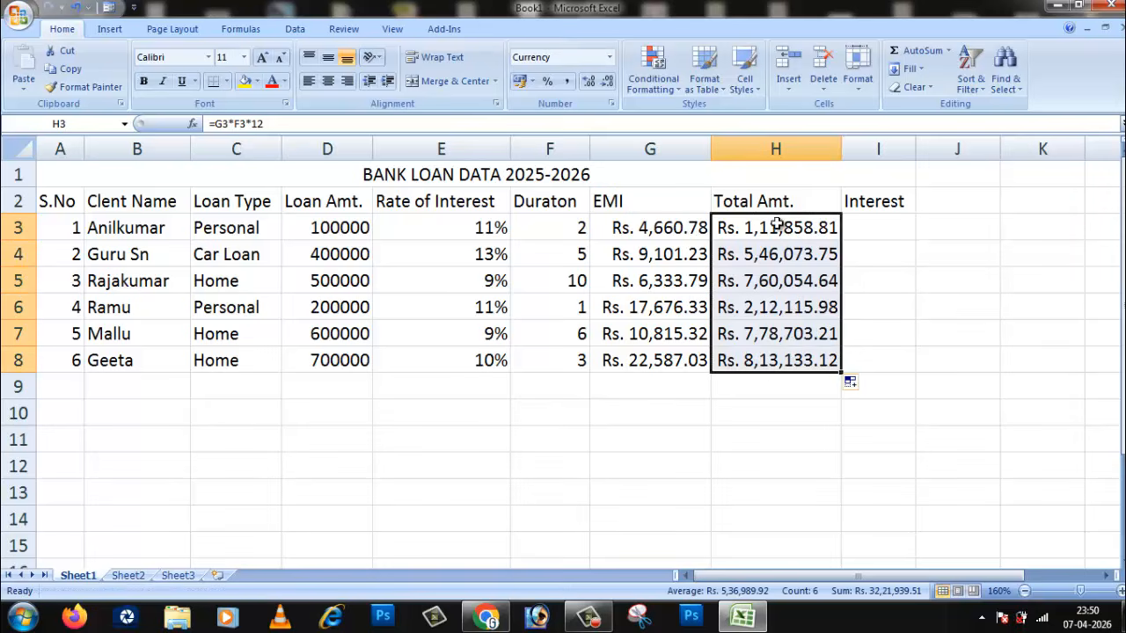
pyautogui.click(784, 385)
pyautogui.click(665, 227)
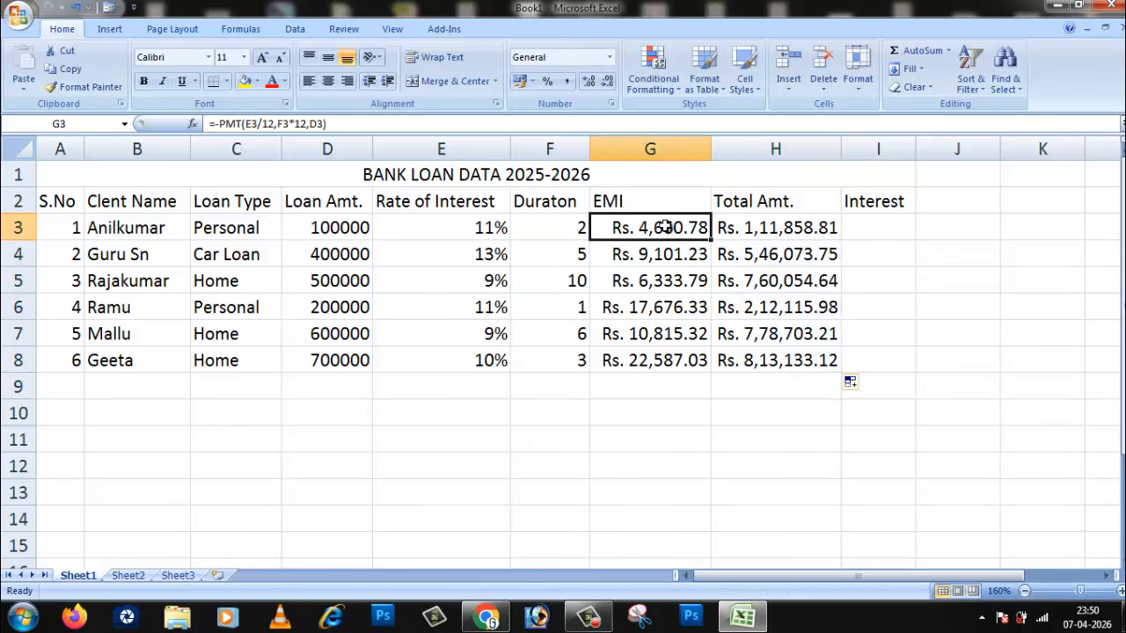
pyautogui.click(762, 228)
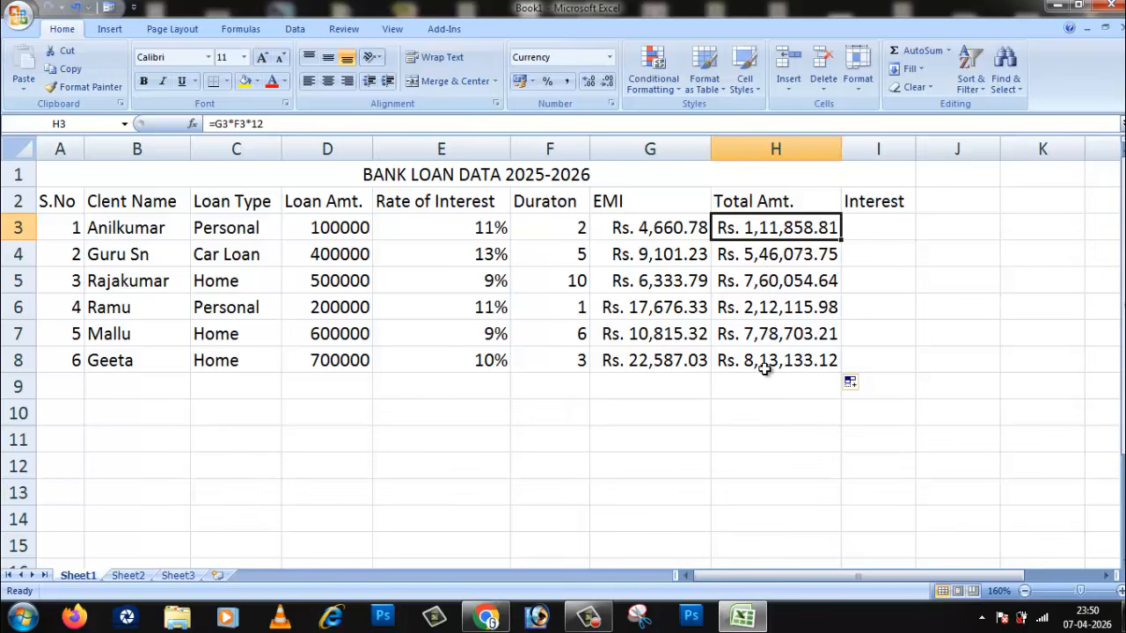
# - Calculate the first loan's interest in I3 with the formula =H3-D3 and widen column I to fit the amount
pyautogui.click(887, 229)
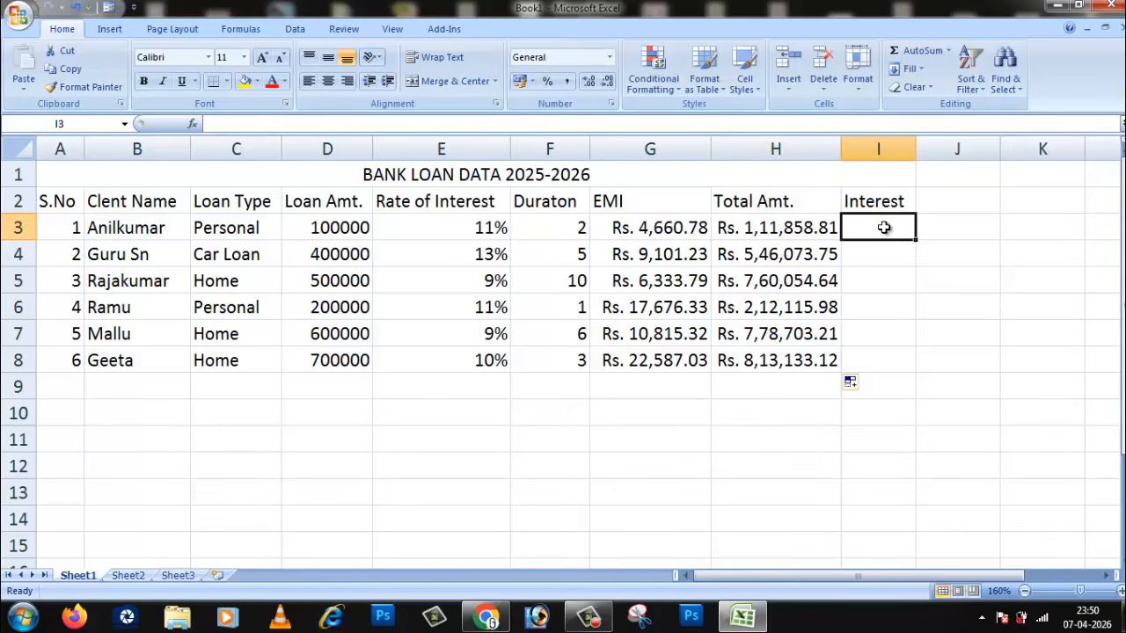
pyautogui.moveTo(939, 155); pyautogui.dragTo(936, 155)
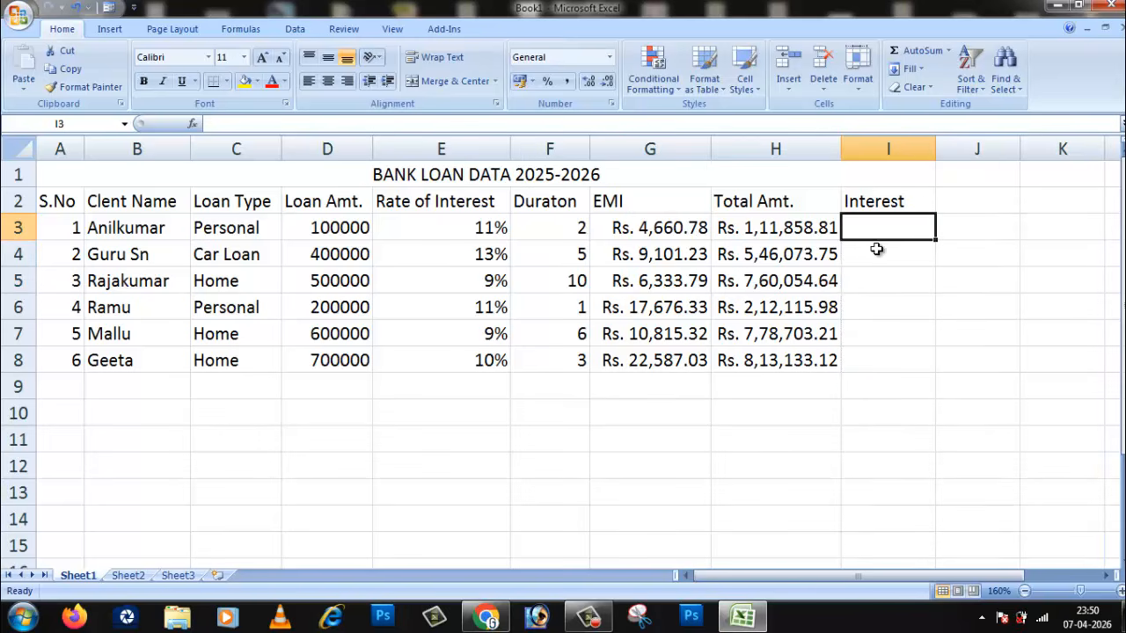
pyautogui.click(880, 257)
pyautogui.click(889, 231)
pyautogui.write('=')
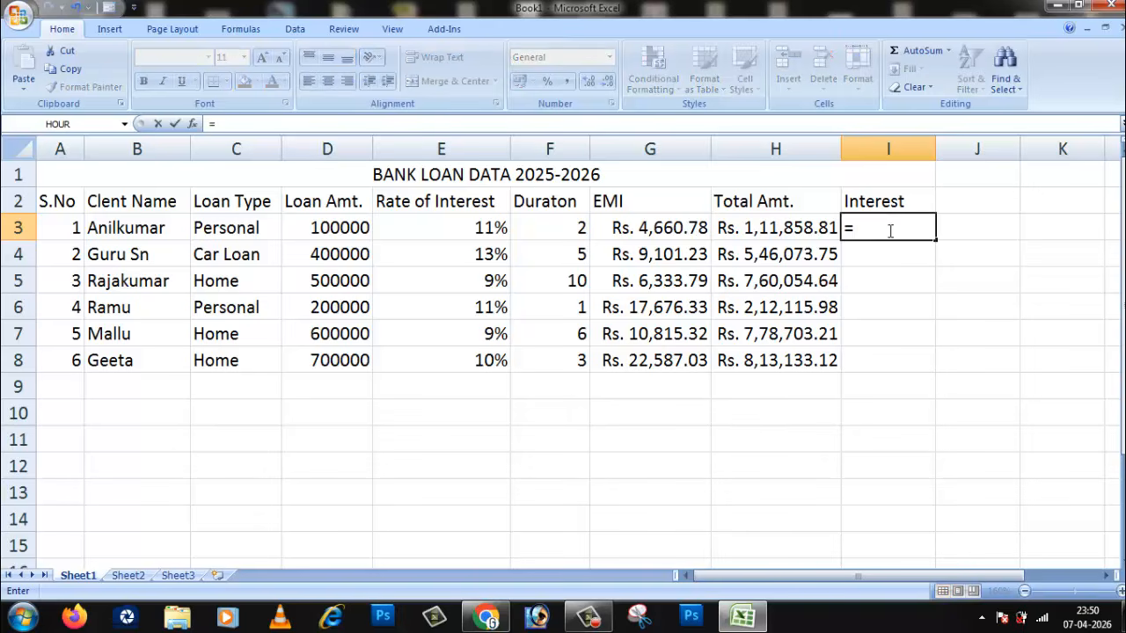
pyautogui.click(770, 230)
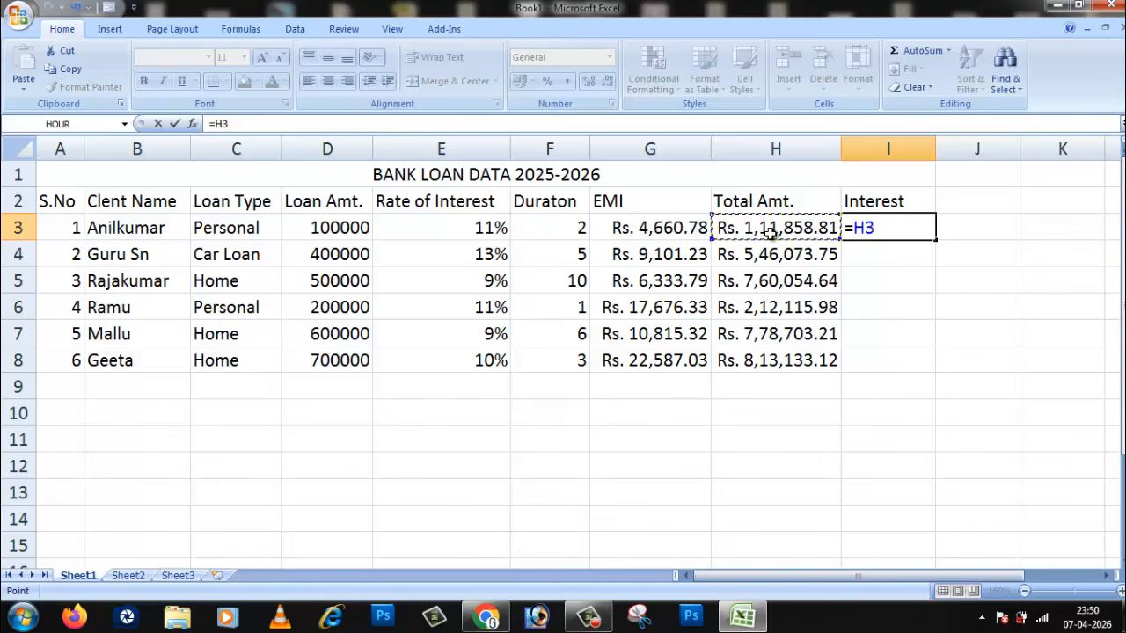
pyautogui.write('-')
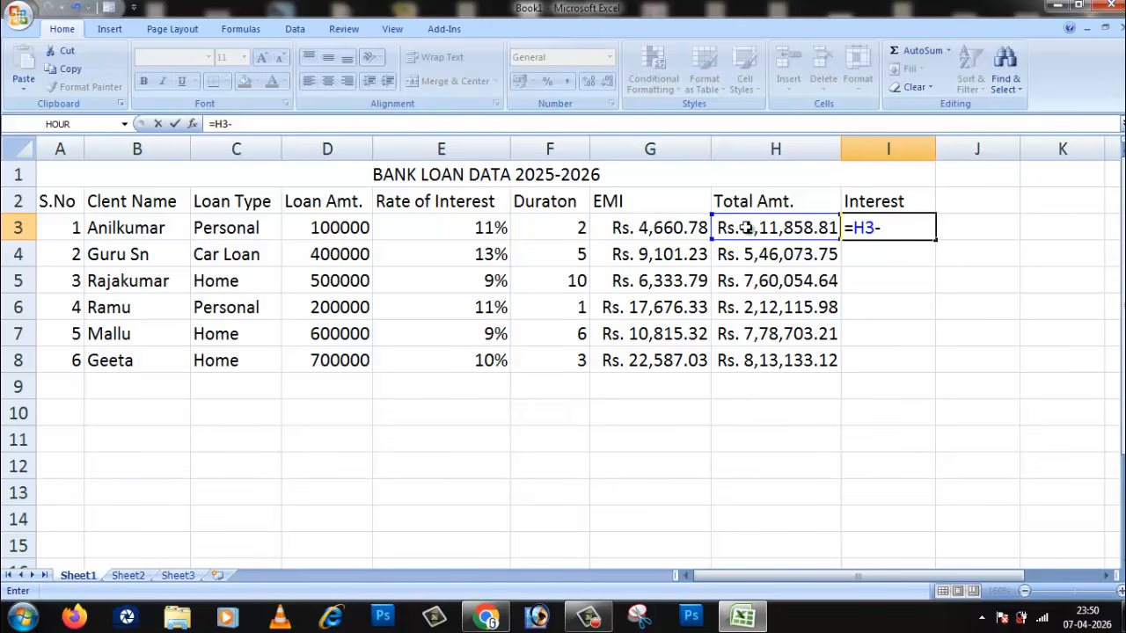
pyautogui.click(334, 230)
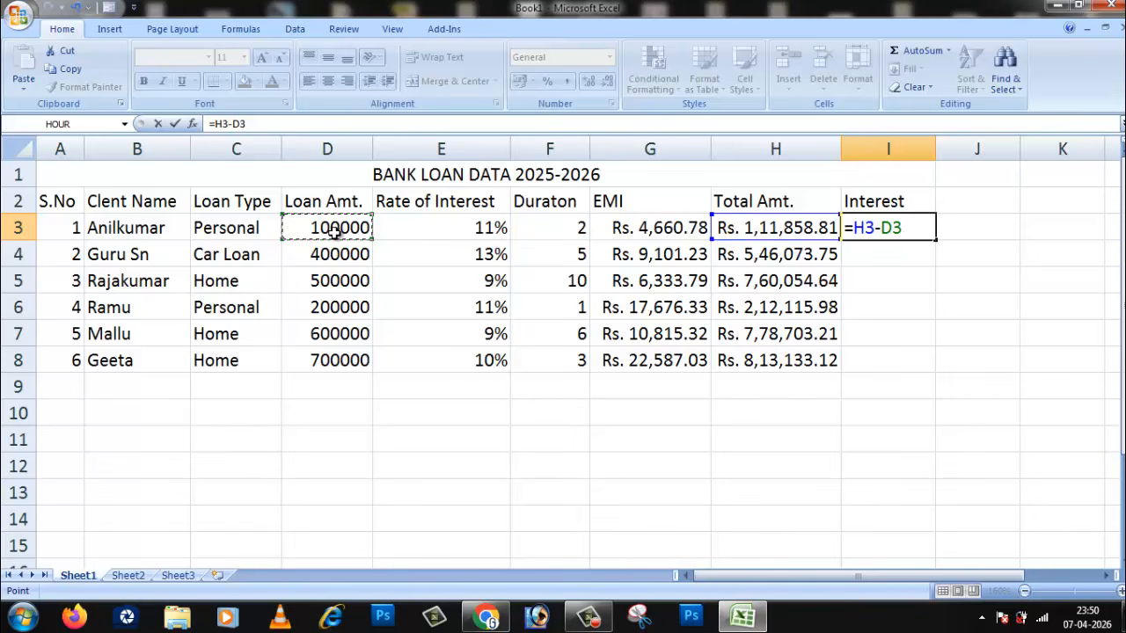
pyautogui.press('Return')
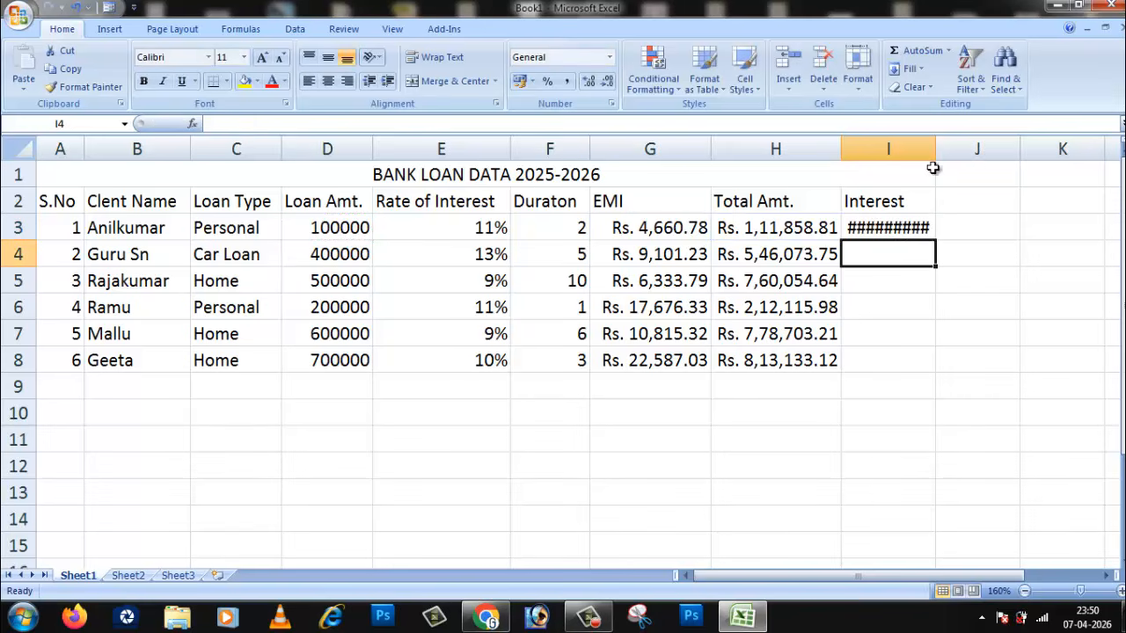
pyautogui.moveTo(935, 149); pyautogui.dragTo(955, 151)
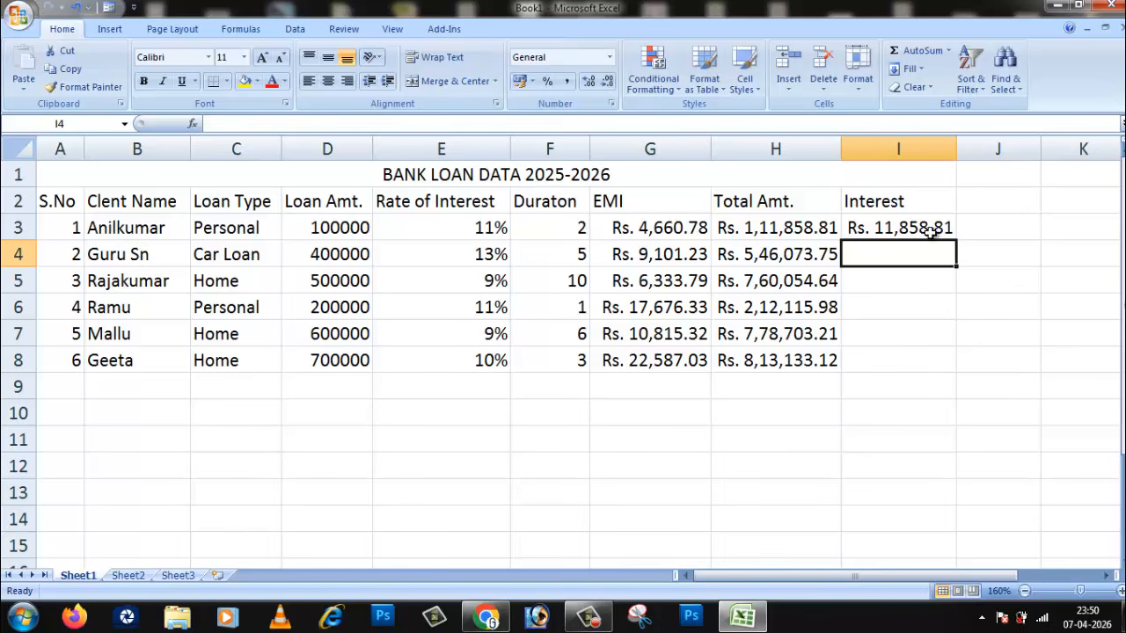
# - Fill the interest formula from I3 down to I8 and widen column I to fit all amounts
pyautogui.click(915, 305)
pyautogui.click(910, 227)
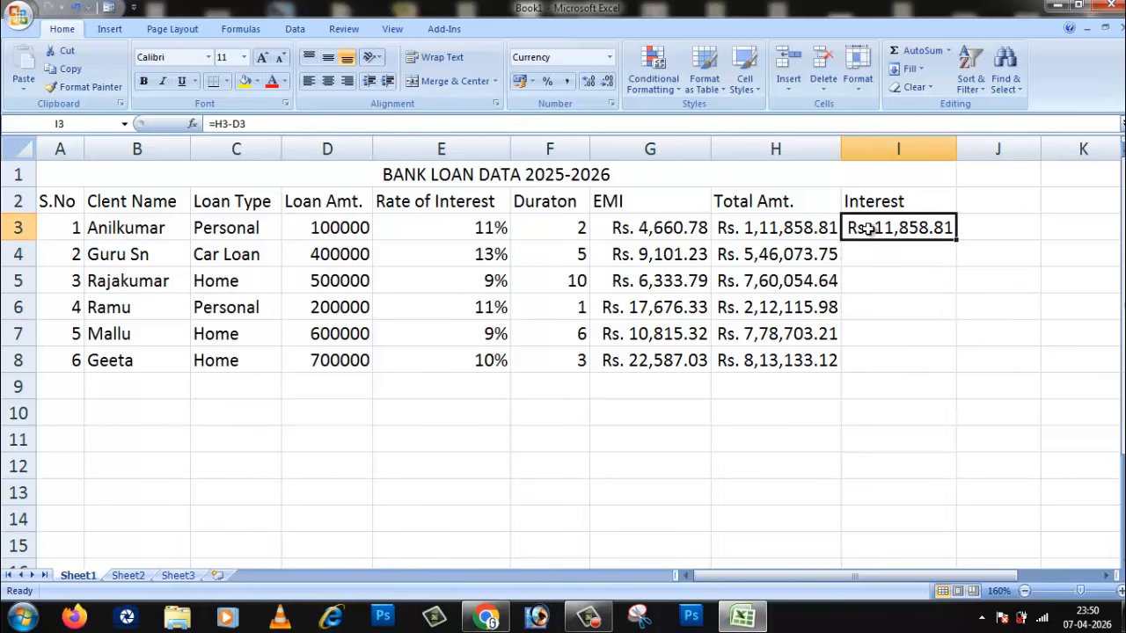
pyautogui.moveTo(956, 240); pyautogui.dragTo(958, 371)
pyautogui.moveTo(962, 166); pyautogui.dragTo(969, 156)
pyautogui.click(923, 429)
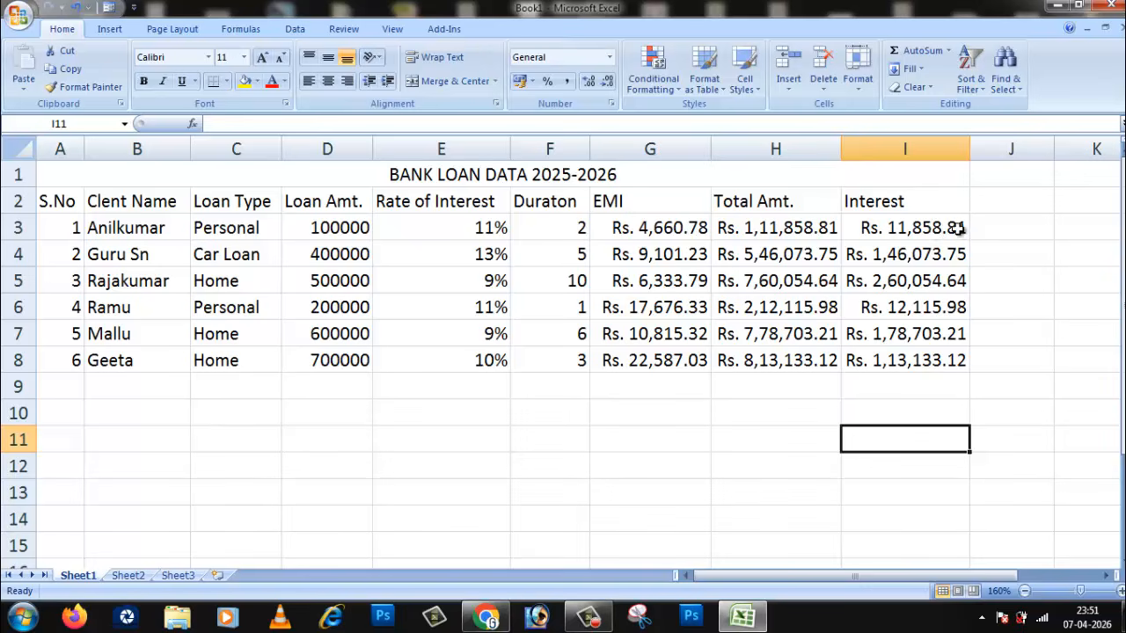
pyautogui.moveTo(933, 229); pyautogui.dragTo(936, 352)
pyautogui.click(906, 412)
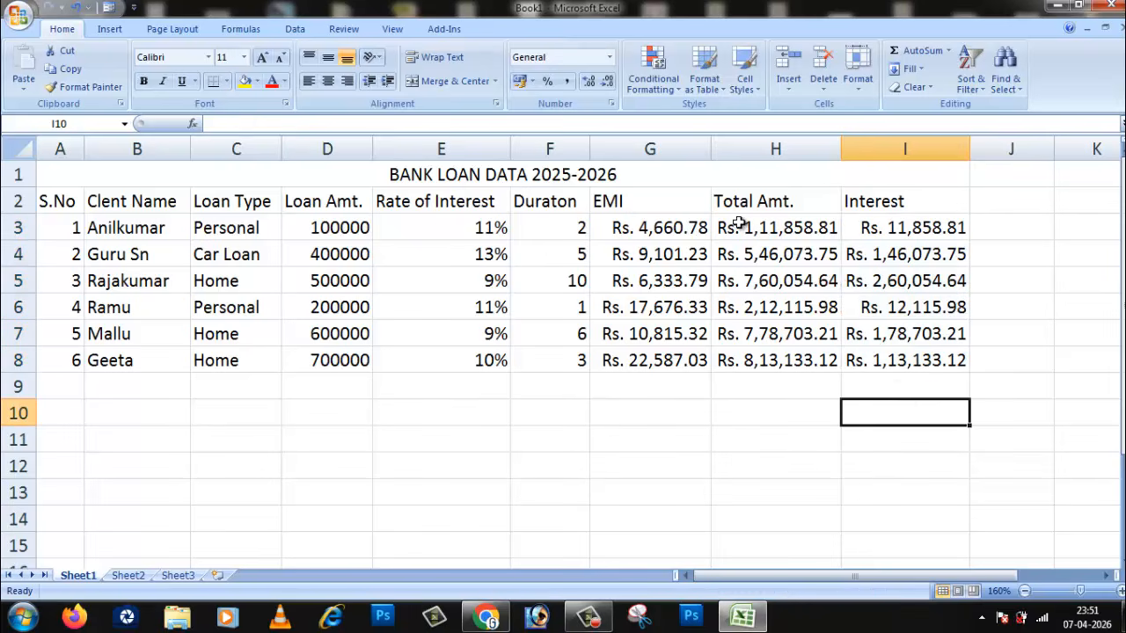
# - Reduce the EMI, total amount and interest values in G3:I8 to zero decimal places
pyautogui.moveTo(616, 226); pyautogui.dragTo(930, 354)
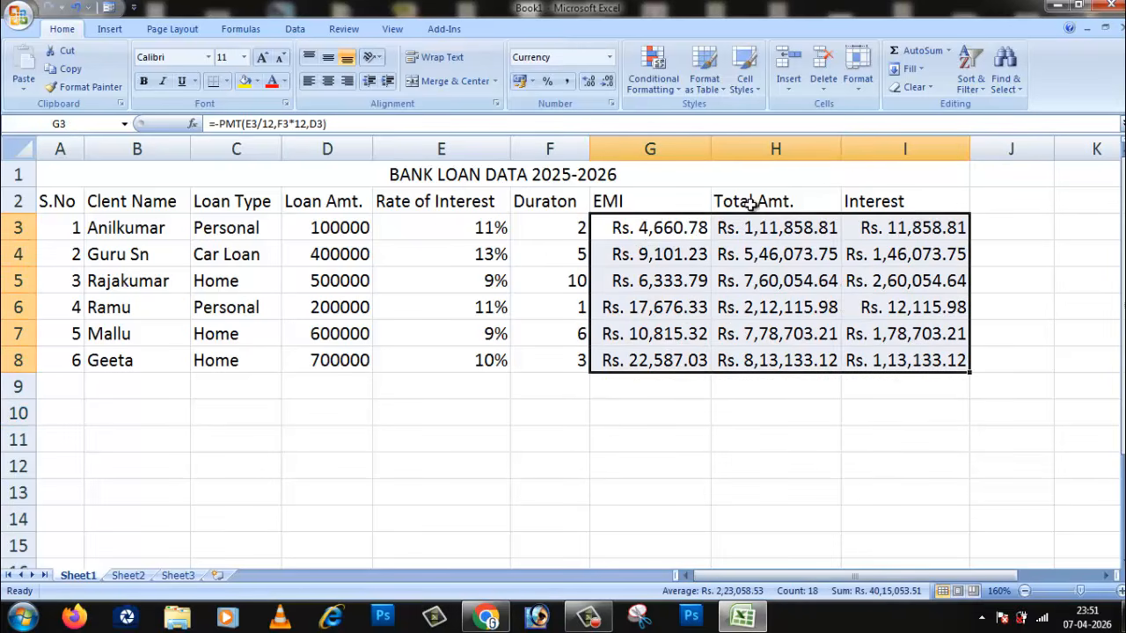
pyautogui.click(590, 82)
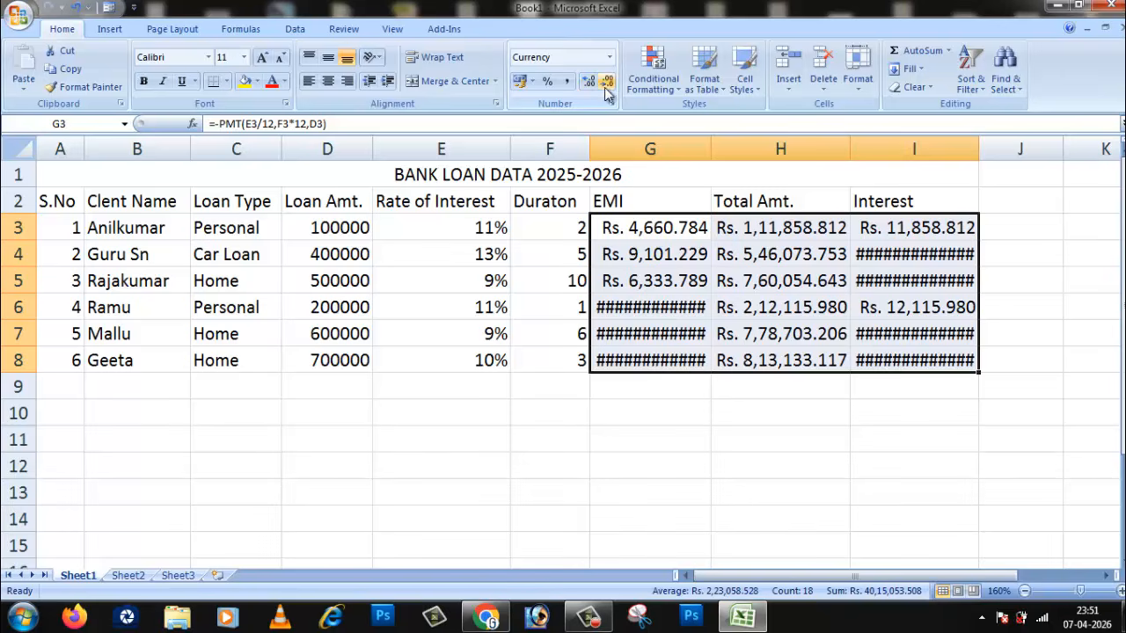
pyautogui.click(607, 82)
pyautogui.click(609, 82)
pyautogui.click(608, 83)
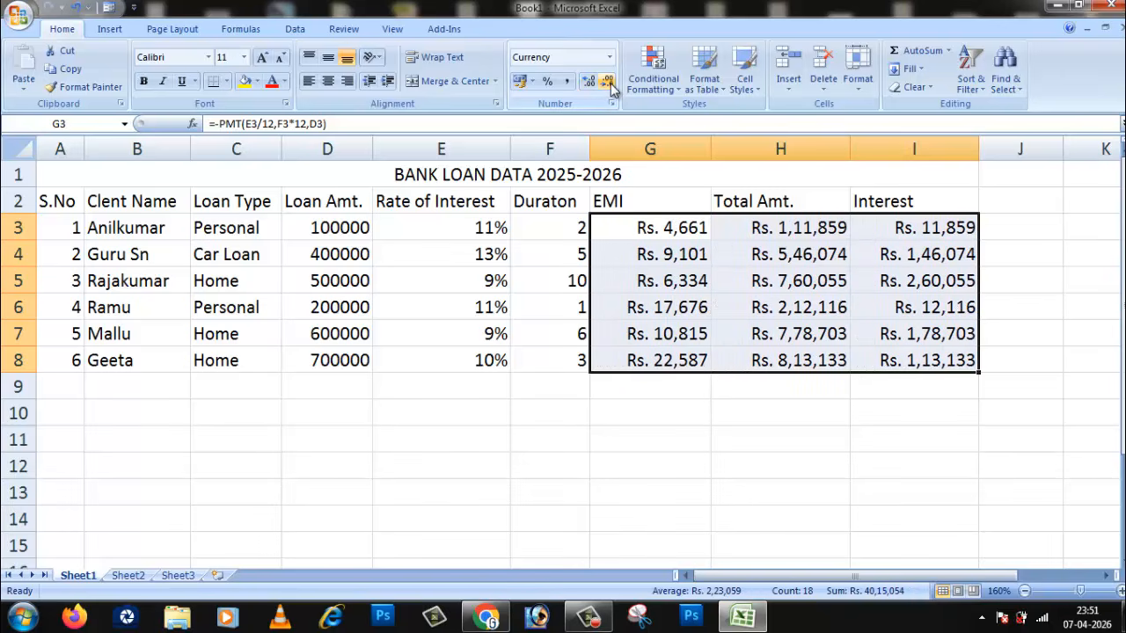
pyautogui.click(904, 444)
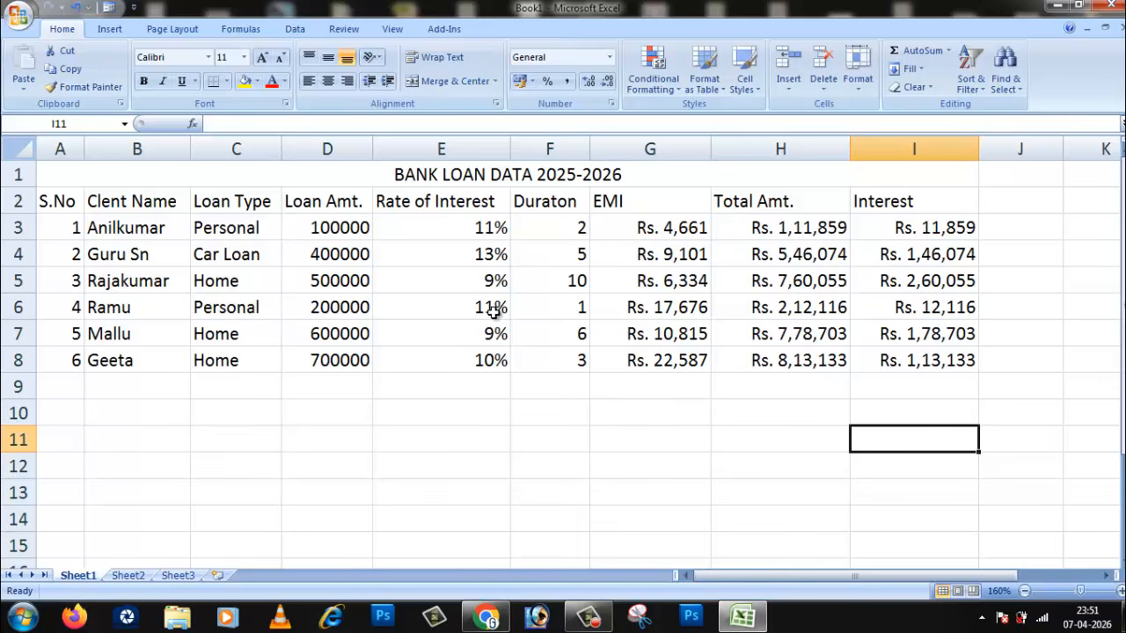
# - Fill the merged title cell in row 1 with the standard green colour
pyautogui.click(123, 176)
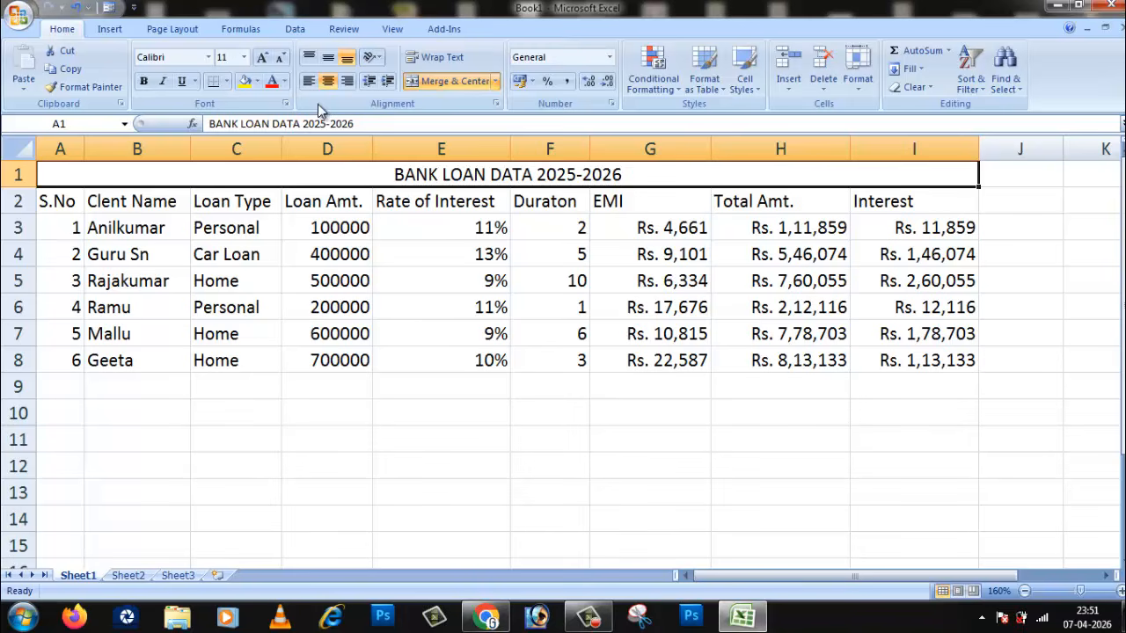
pyautogui.click(256, 81)
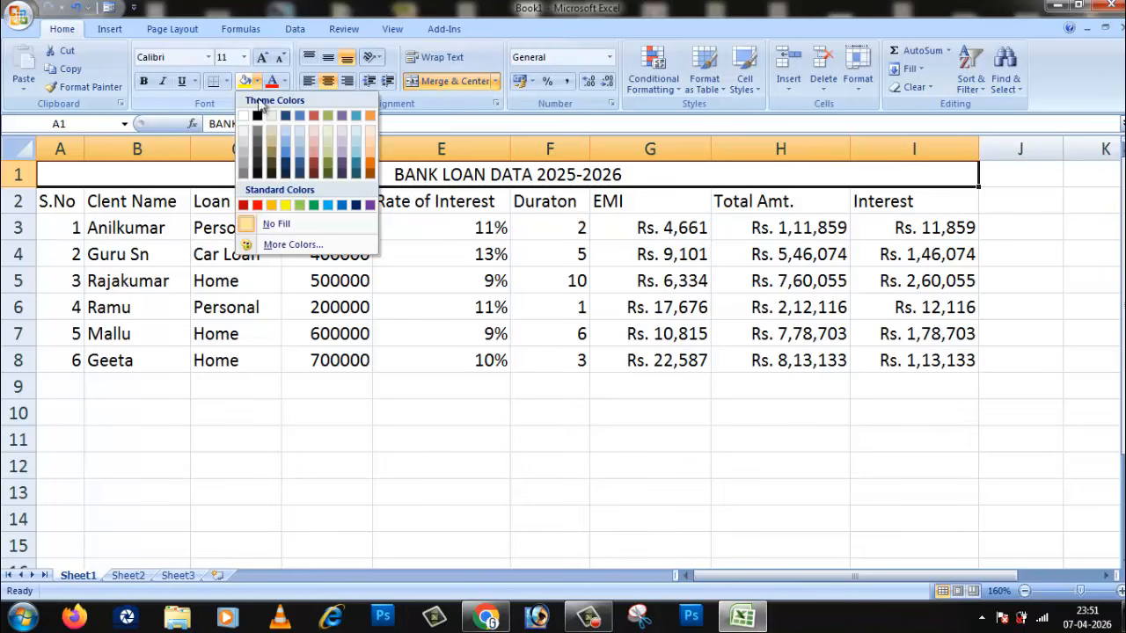
pyautogui.click(313, 205)
pyautogui.click(325, 334)
# - Fill the column headings in A2:I2 with the standard orange colour
pyautogui.moveTo(64, 201); pyautogui.dragTo(898, 207)
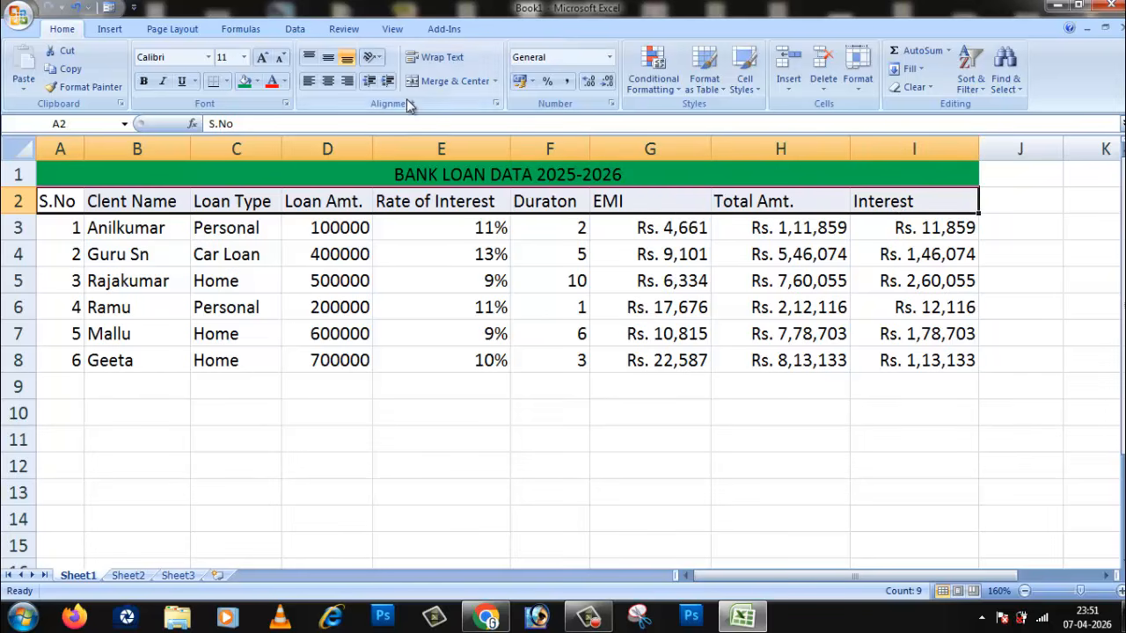
pyautogui.click(257, 81)
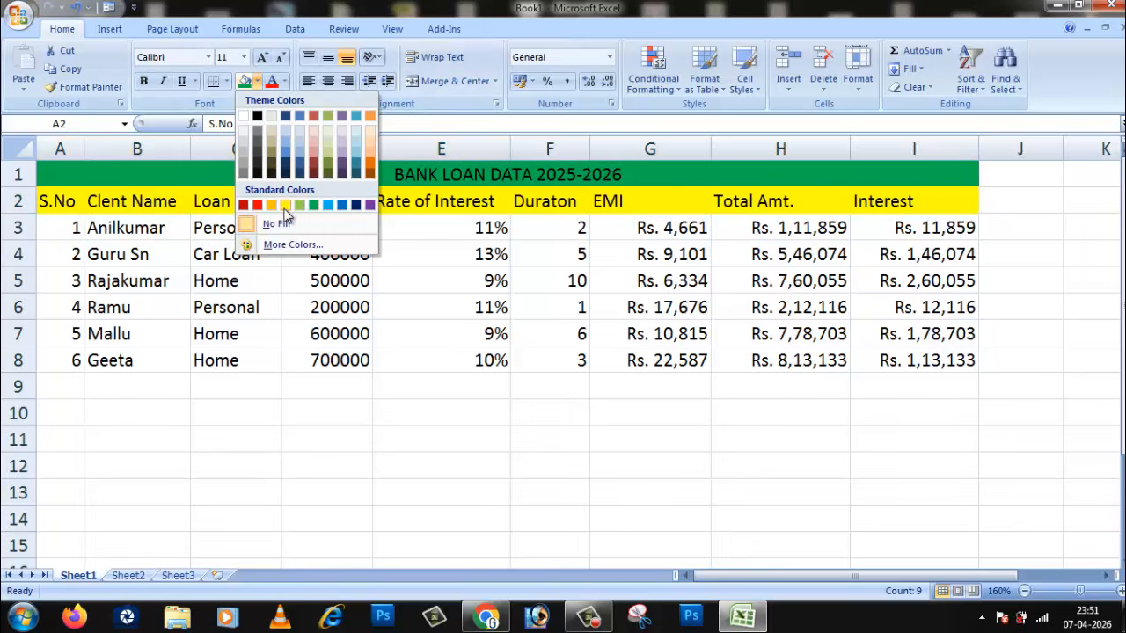
pyautogui.click(271, 205)
pyautogui.click(277, 412)
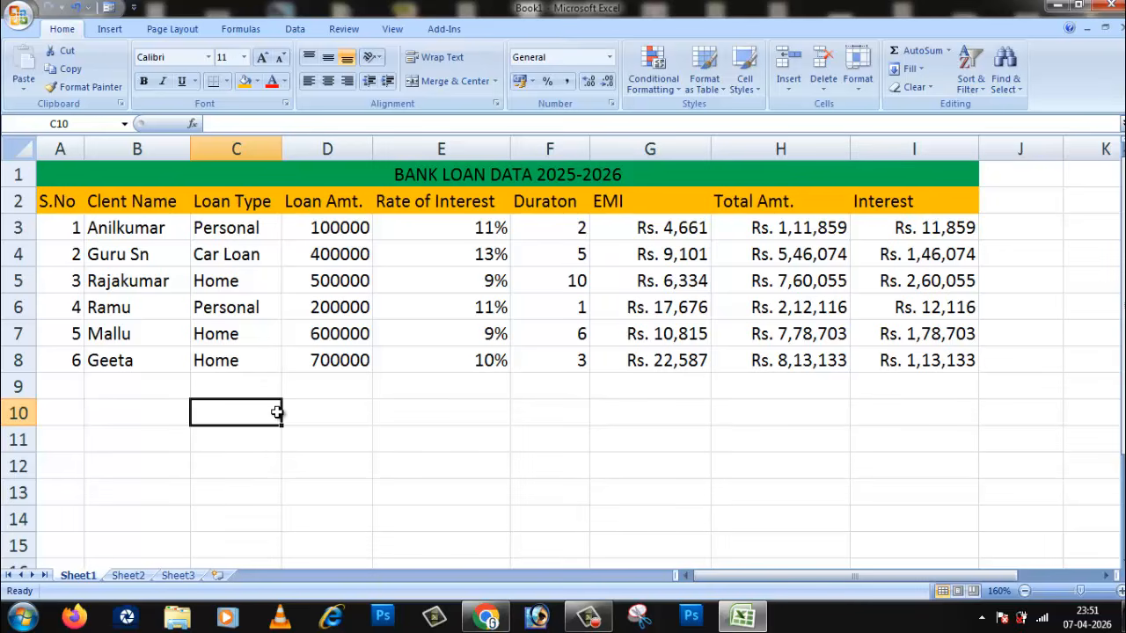
# - Apply all borders to the whole loan table, from the title row through row 8
pyautogui.moveTo(54, 172); pyautogui.dragTo(385, 363)
pyautogui.click(227, 81)
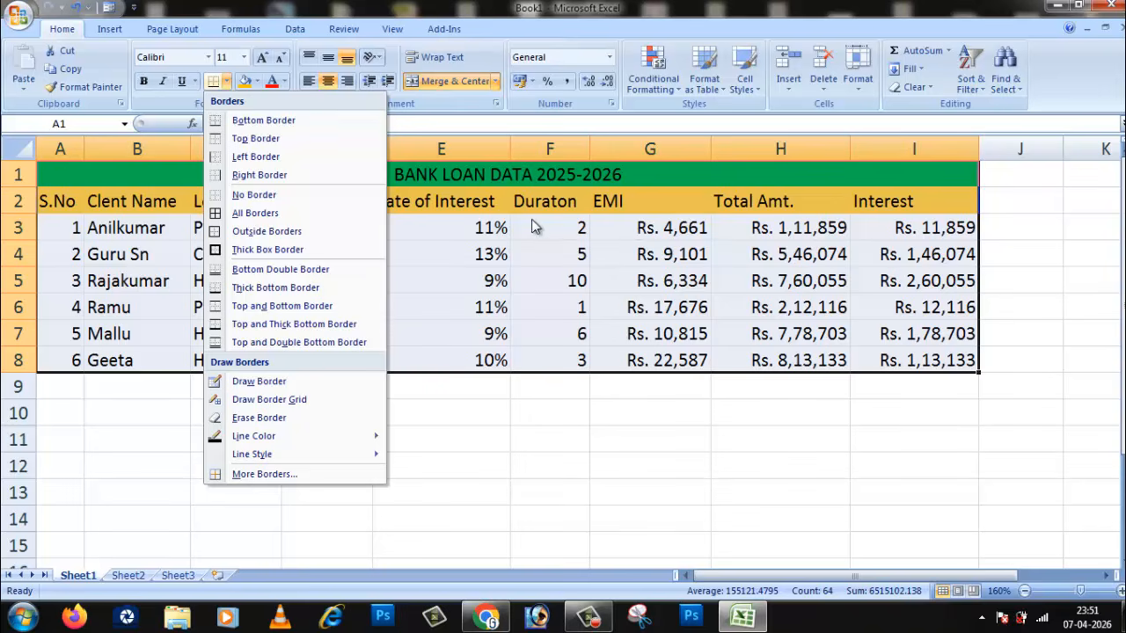
pyautogui.click(254, 213)
pyautogui.click(477, 463)
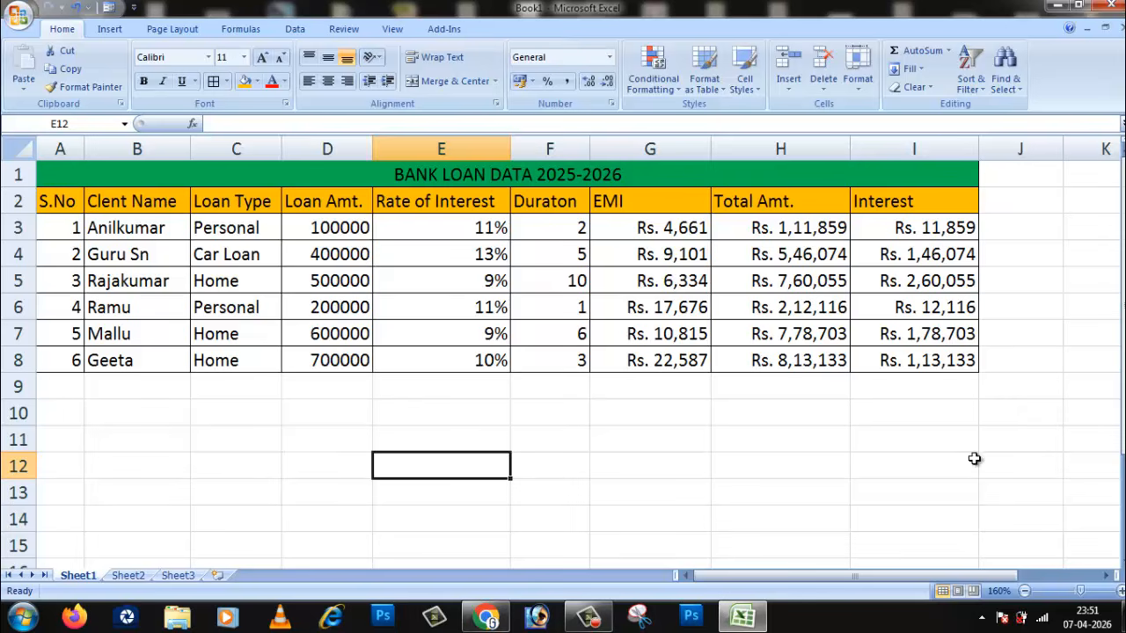
# - Review the interest rate, duration, EMI and total amount cells of the finished loan table
pyautogui.click(787, 439)
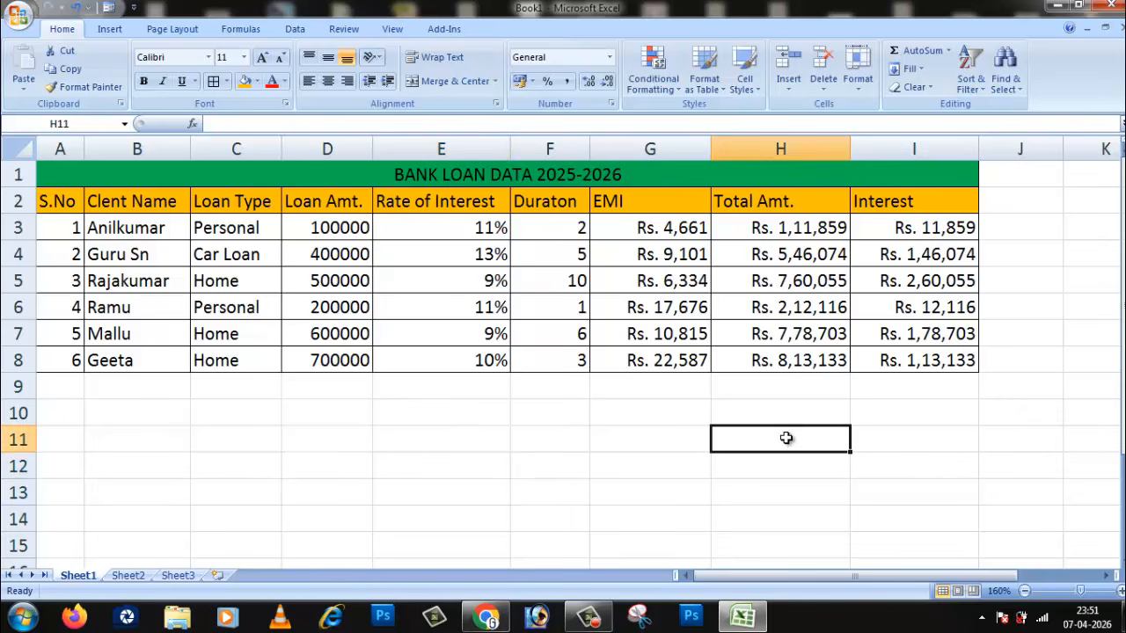
pyautogui.click(603, 460)
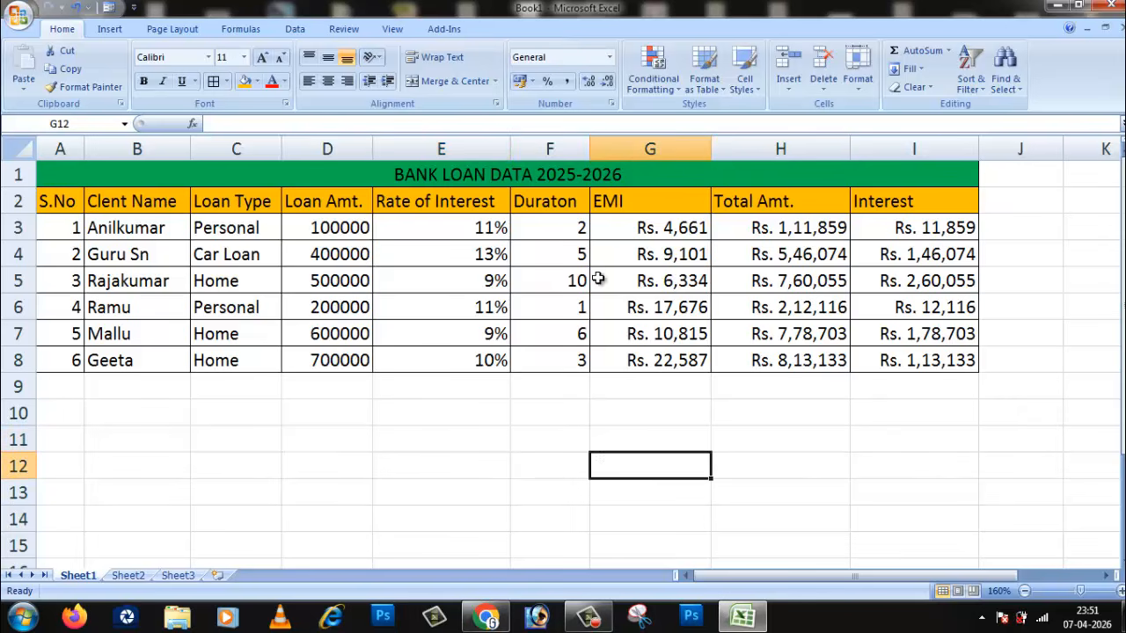
pyautogui.click(410, 231)
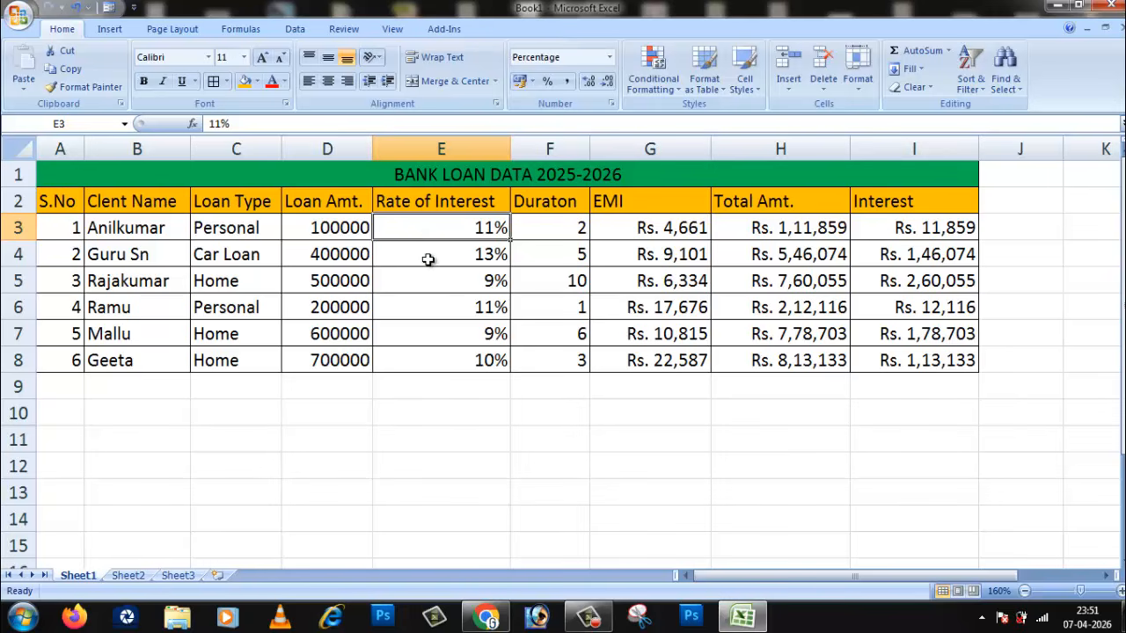
pyautogui.click(427, 260)
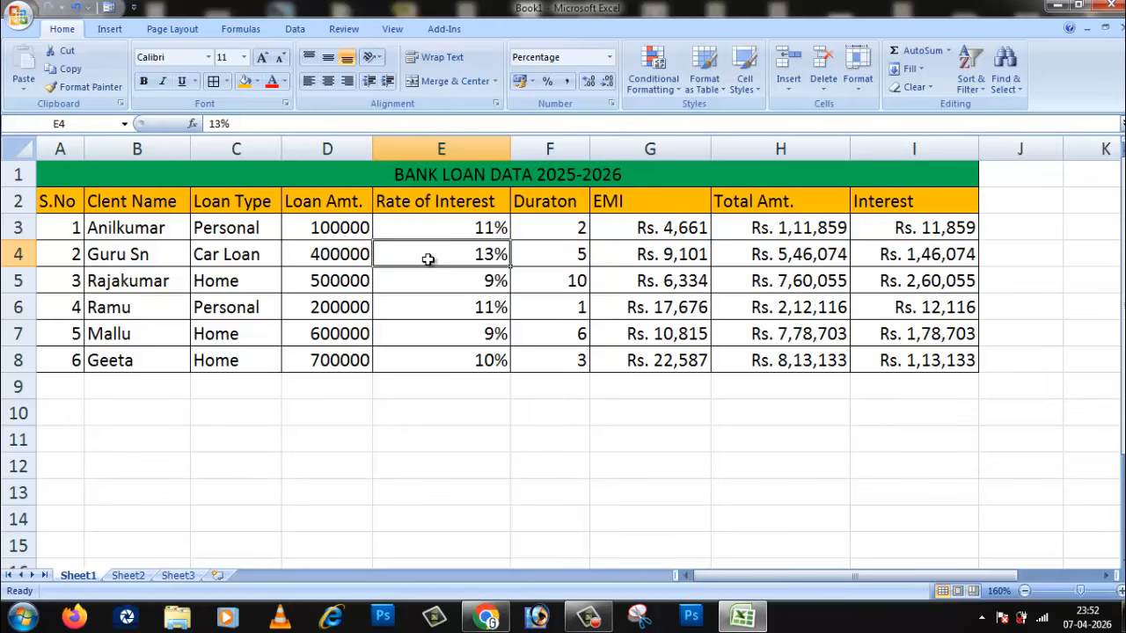
pyautogui.click(556, 229)
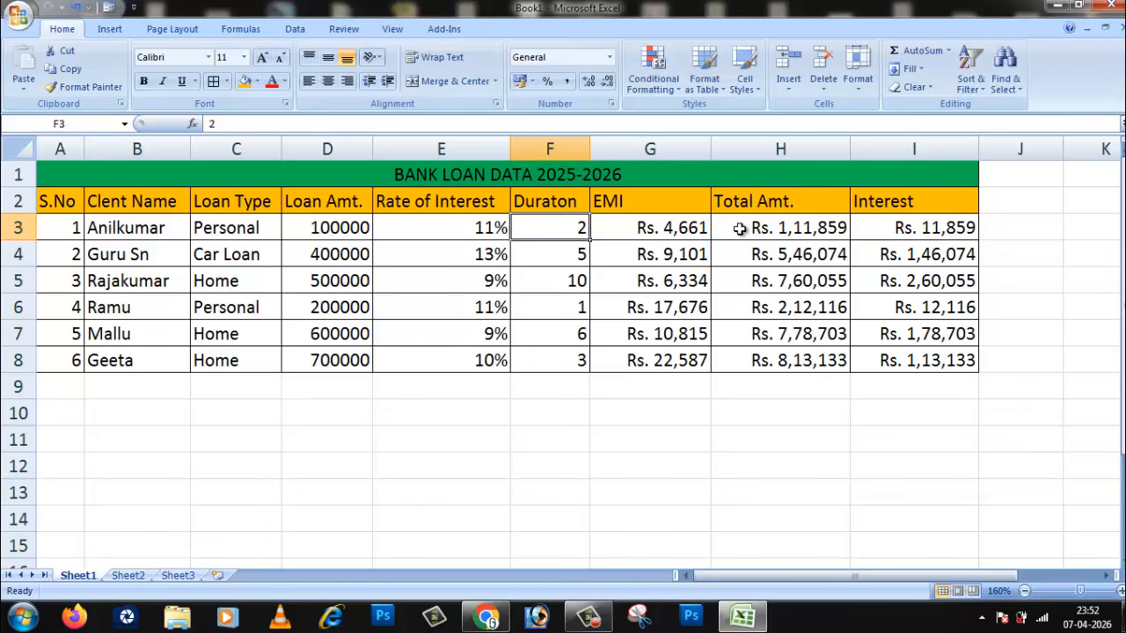
pyautogui.click(673, 229)
pyautogui.click(789, 228)
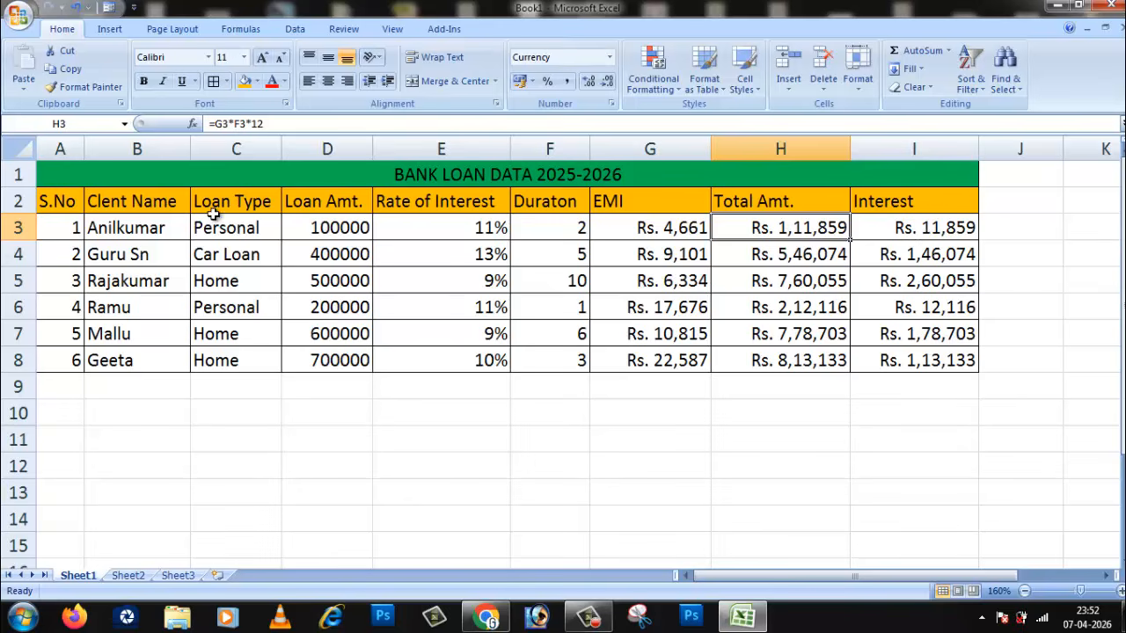
pyautogui.click(399, 440)
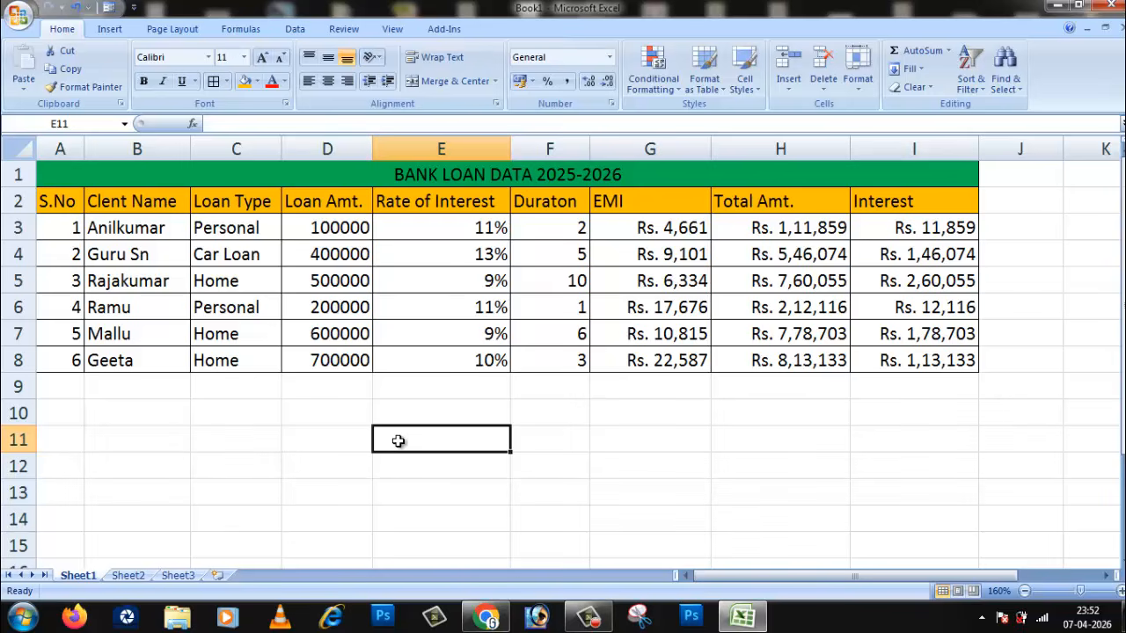
# - Enlarge the title BANK LOAN DATA 2025-2026 to font size 18 and make it bold
pyautogui.click(495, 178)
pyautogui.click(261, 58)
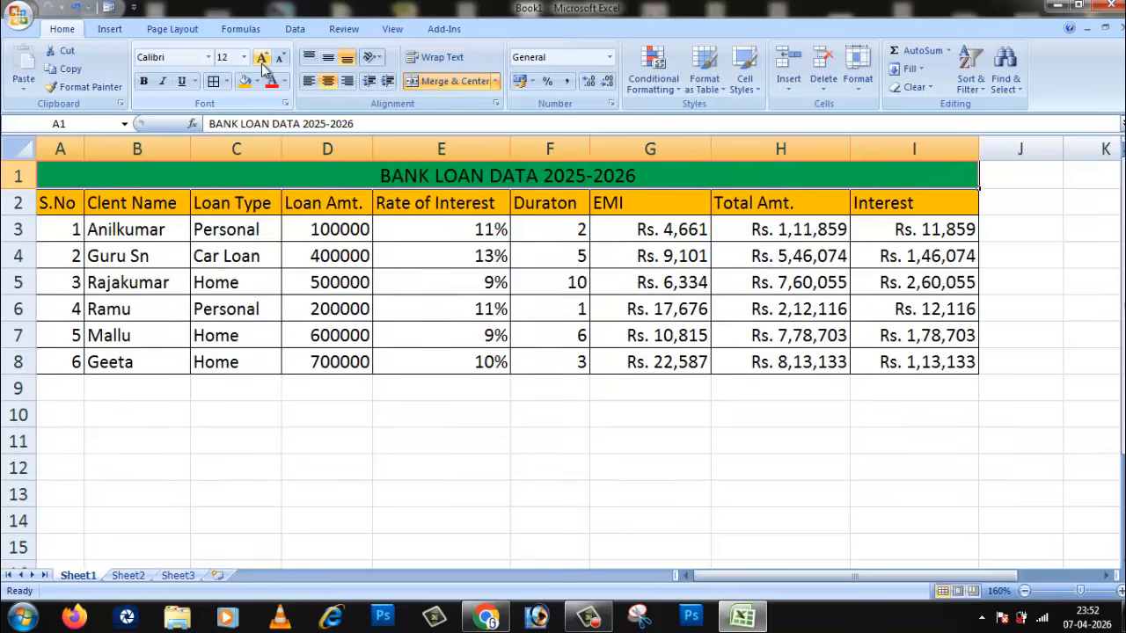
pyautogui.click(261, 58)
pyautogui.click(262, 58)
pyautogui.click(261, 58)
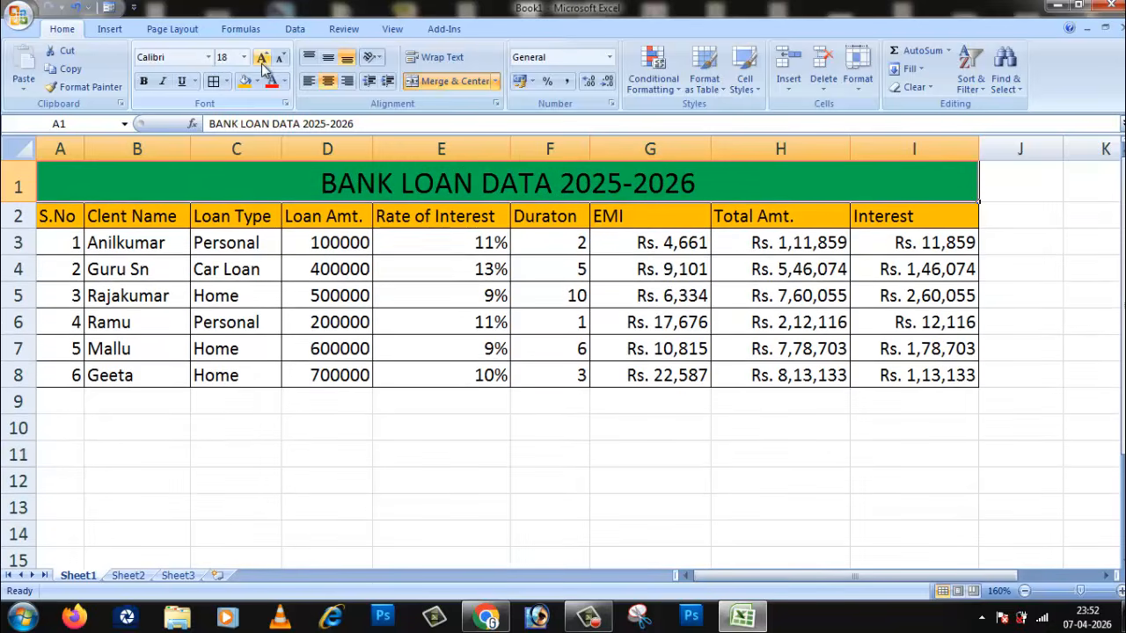
pyautogui.click(143, 81)
pyautogui.click(510, 476)
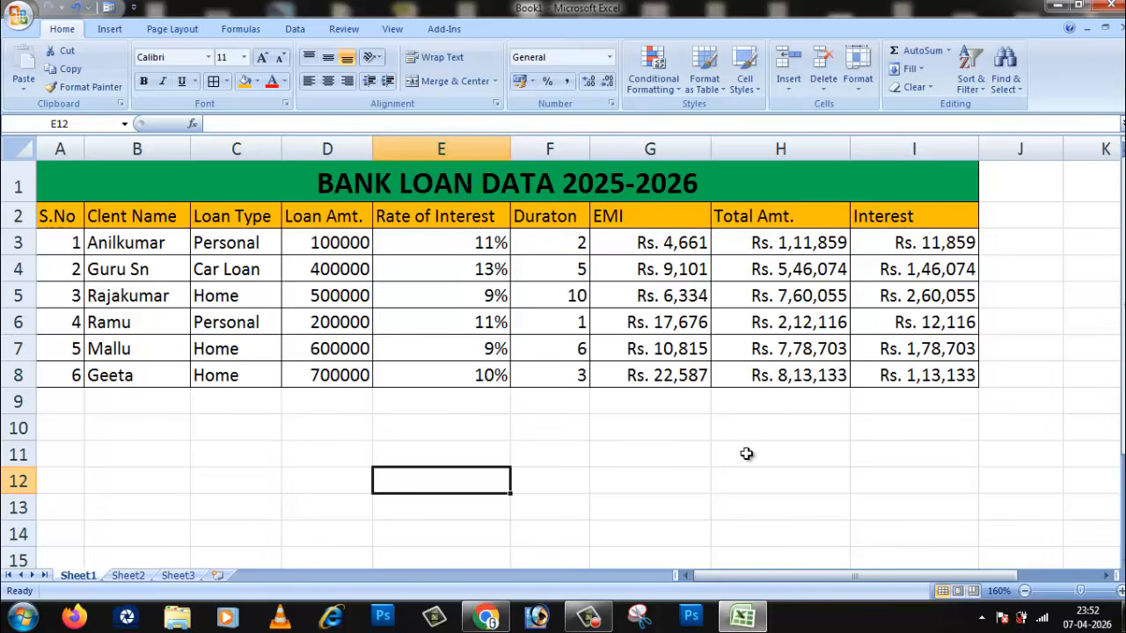
pyautogui.click(417, 426)
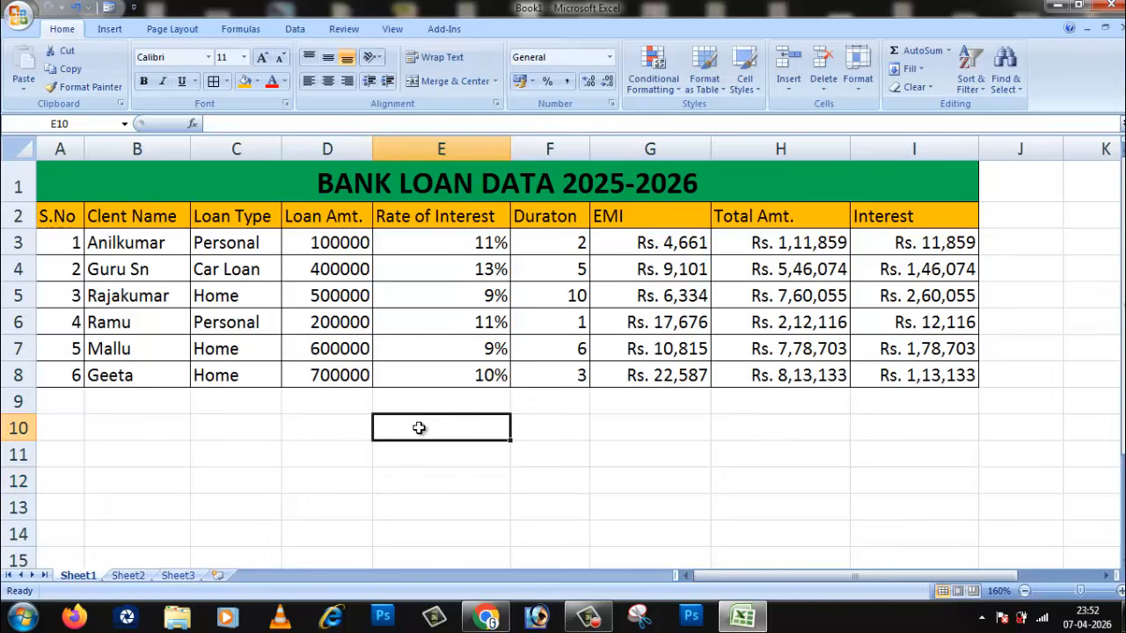
pyautogui.click(1021, 376)
pyautogui.click(1024, 502)
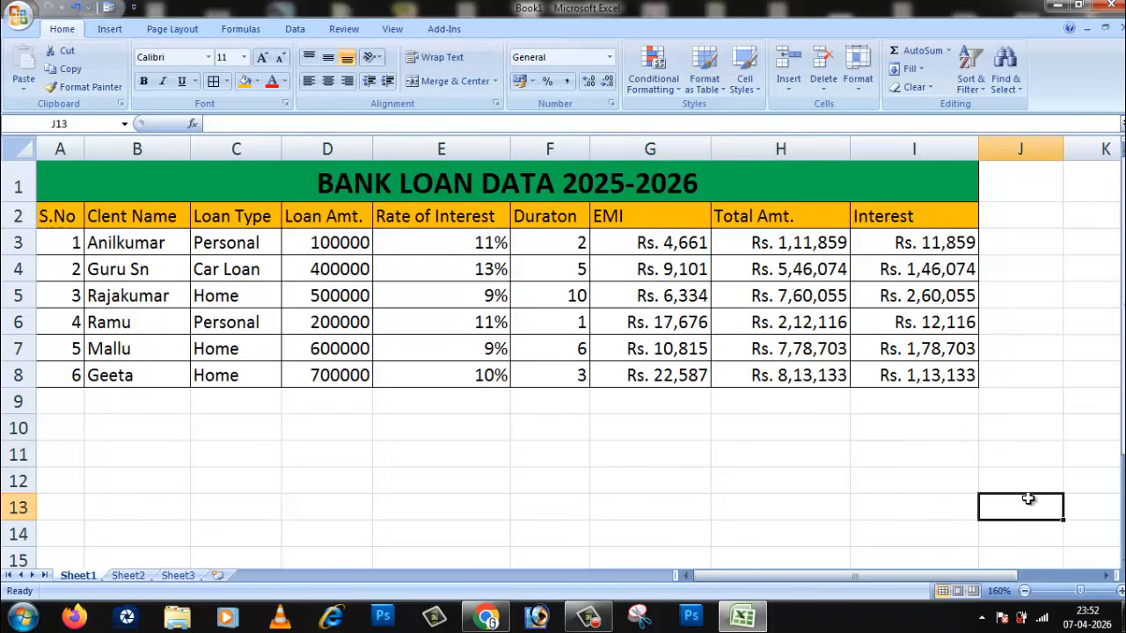